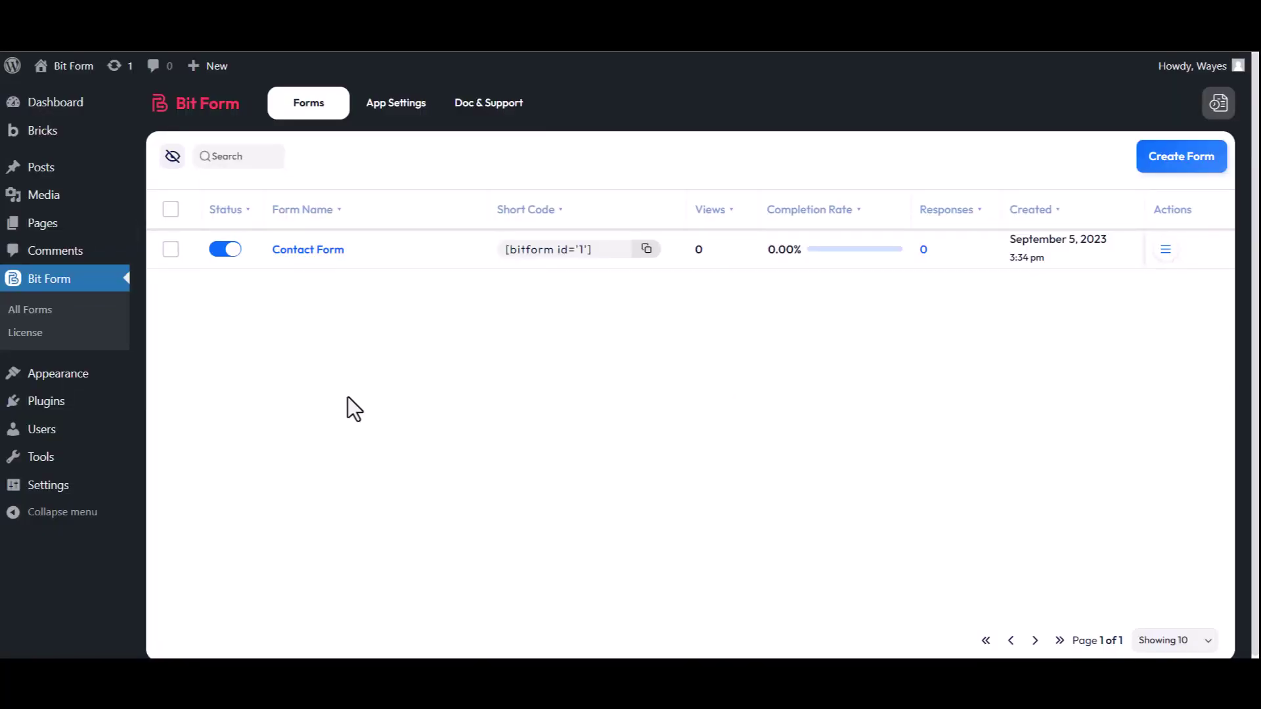
Go to App Settings and show the Global PDF Setting page with its A4 portrait defaults.
left_click(397, 105)
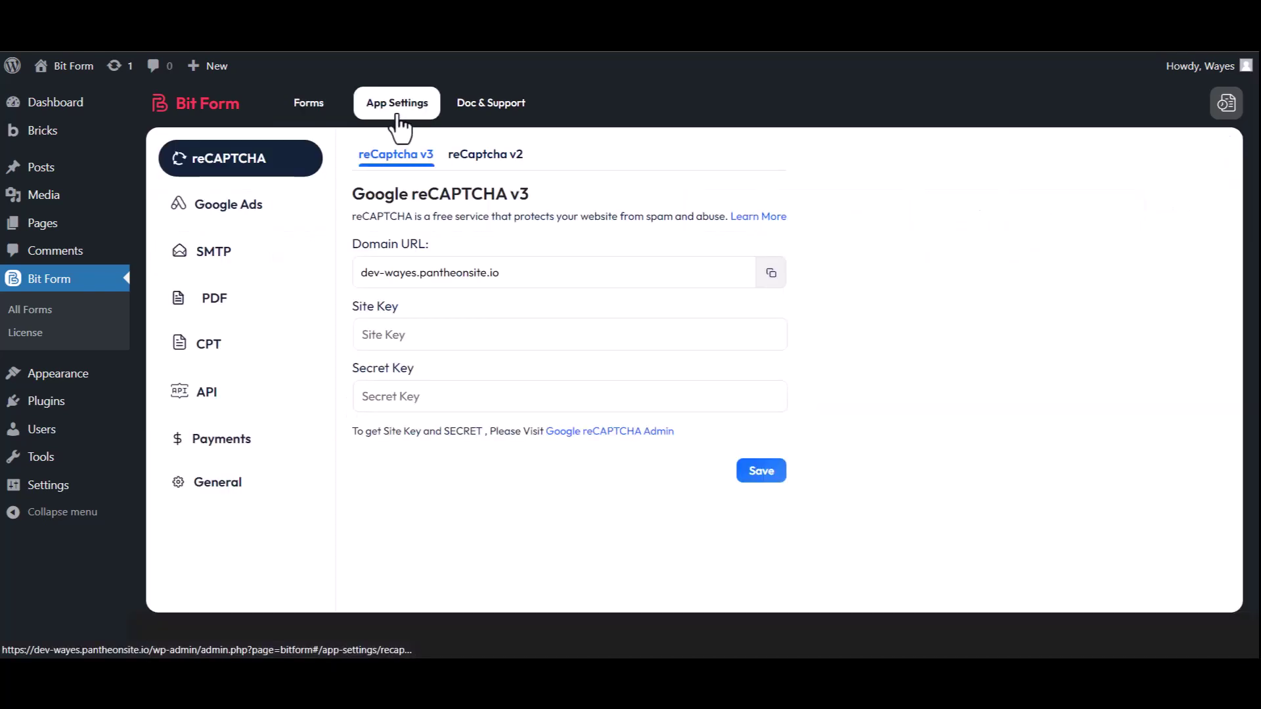
left_click(229, 313)
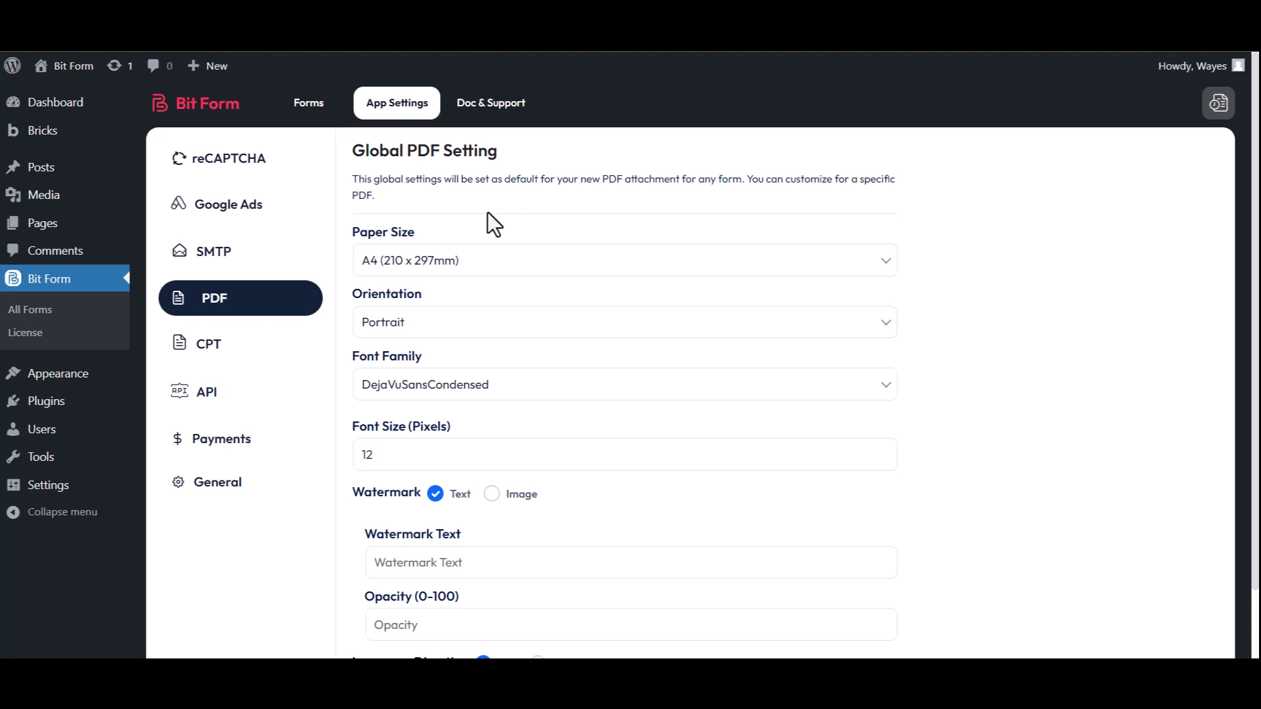
left_click_drag(348, 233, 416, 235)
left_click(449, 269)
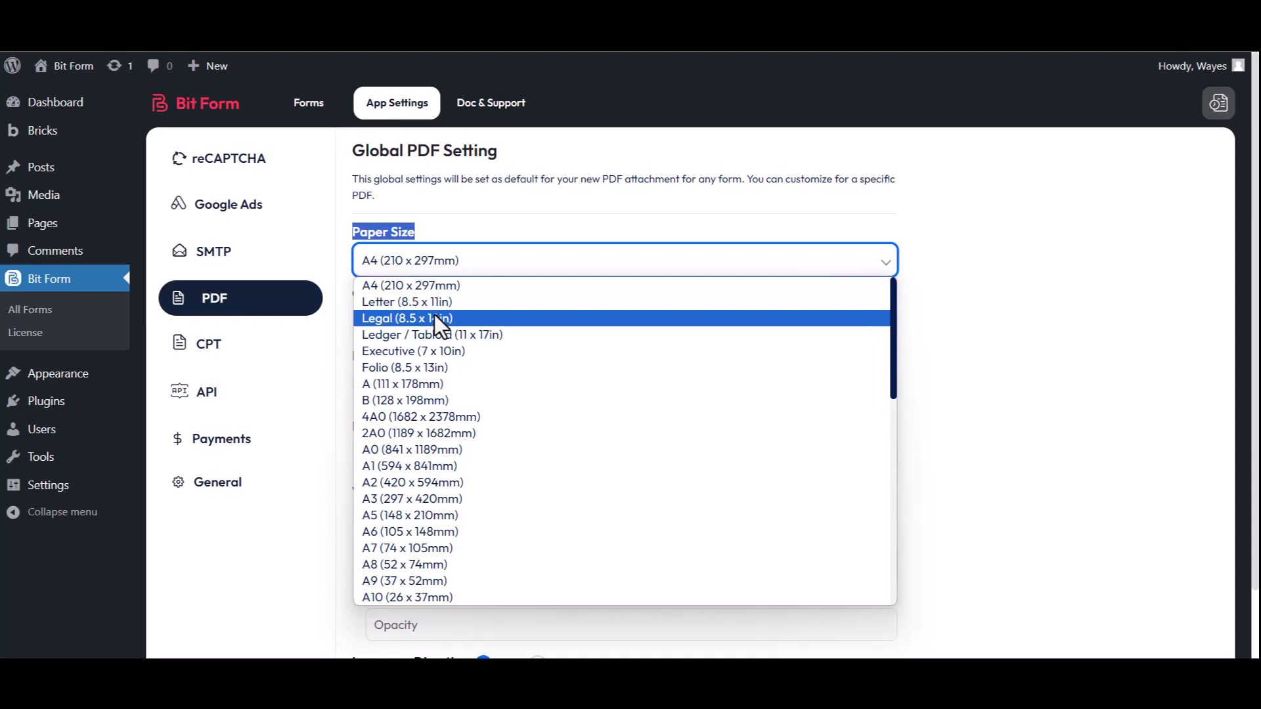
scroll(436, 352, "down", 5)
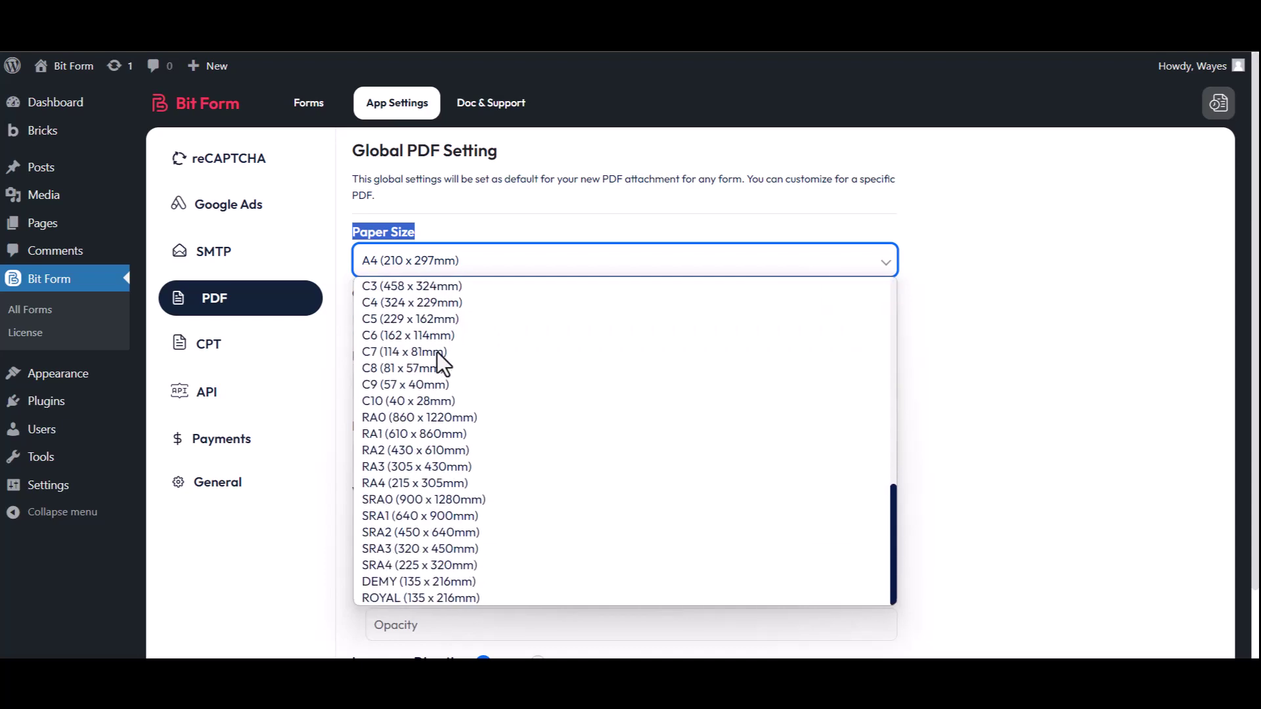
left_click(479, 219)
scroll(480, 219, "down", 1)
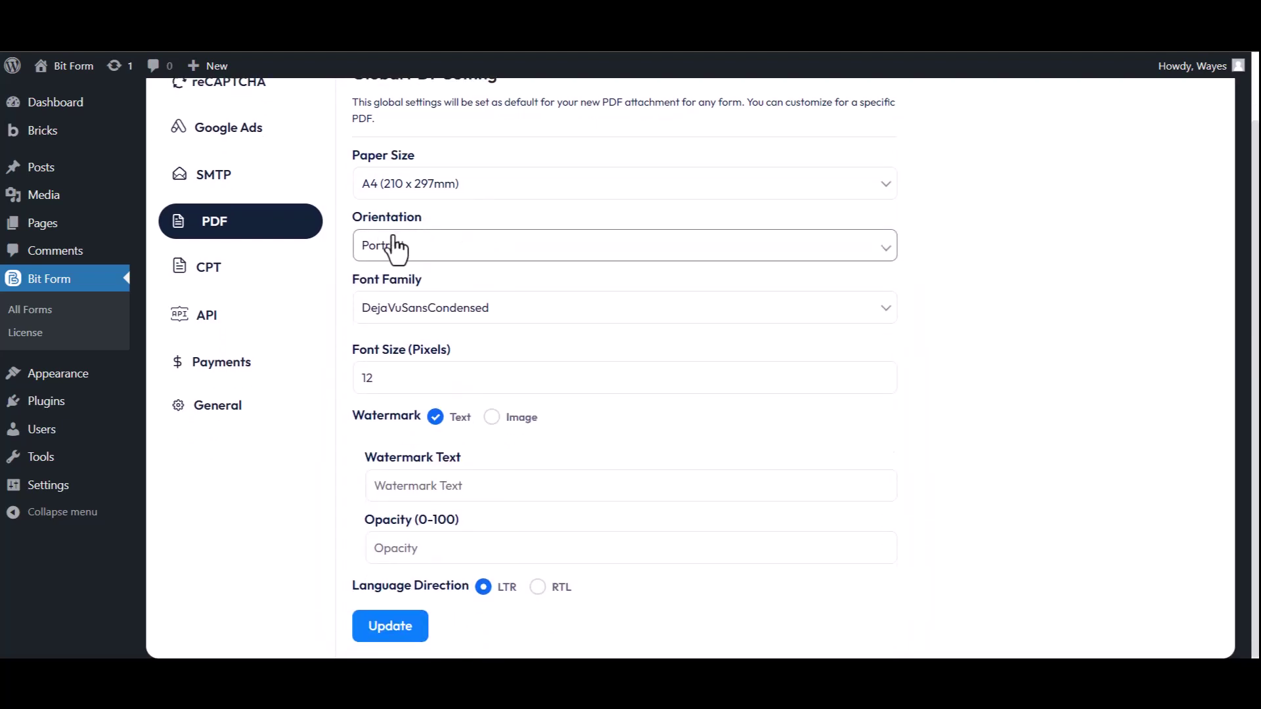
left_click_drag(348, 220, 421, 224)
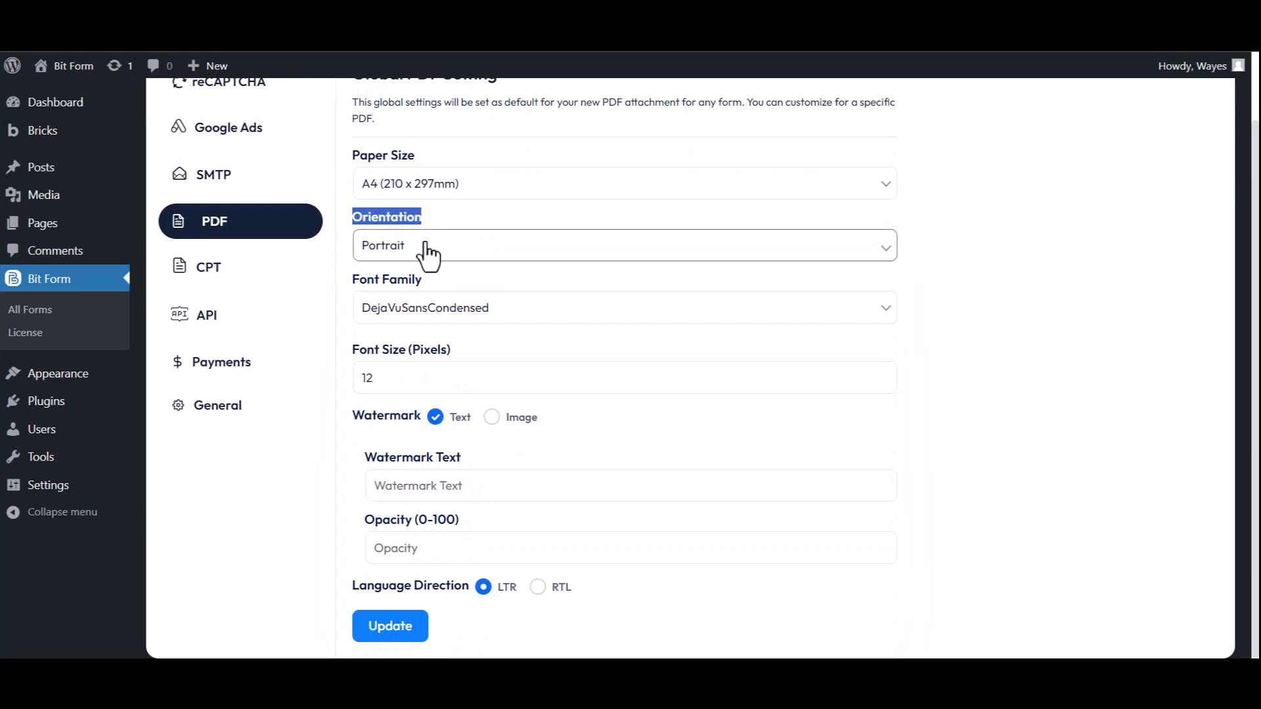
left_click(428, 249)
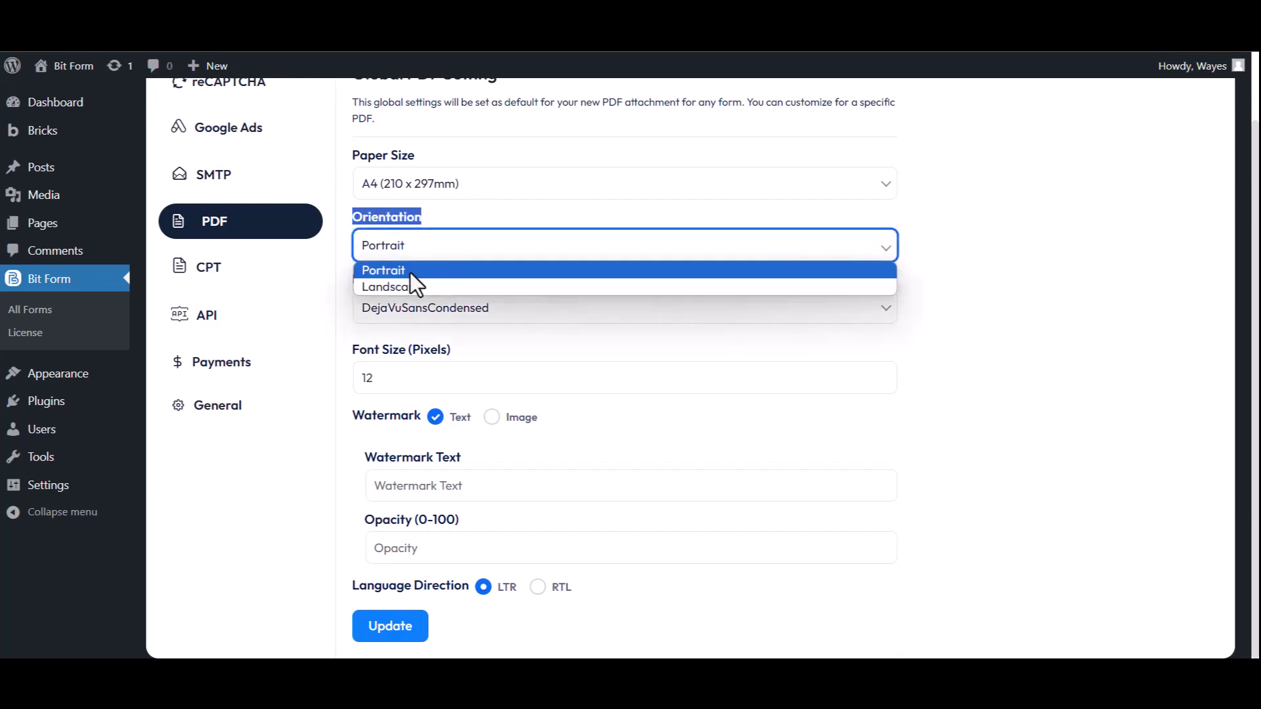
left_click(463, 204)
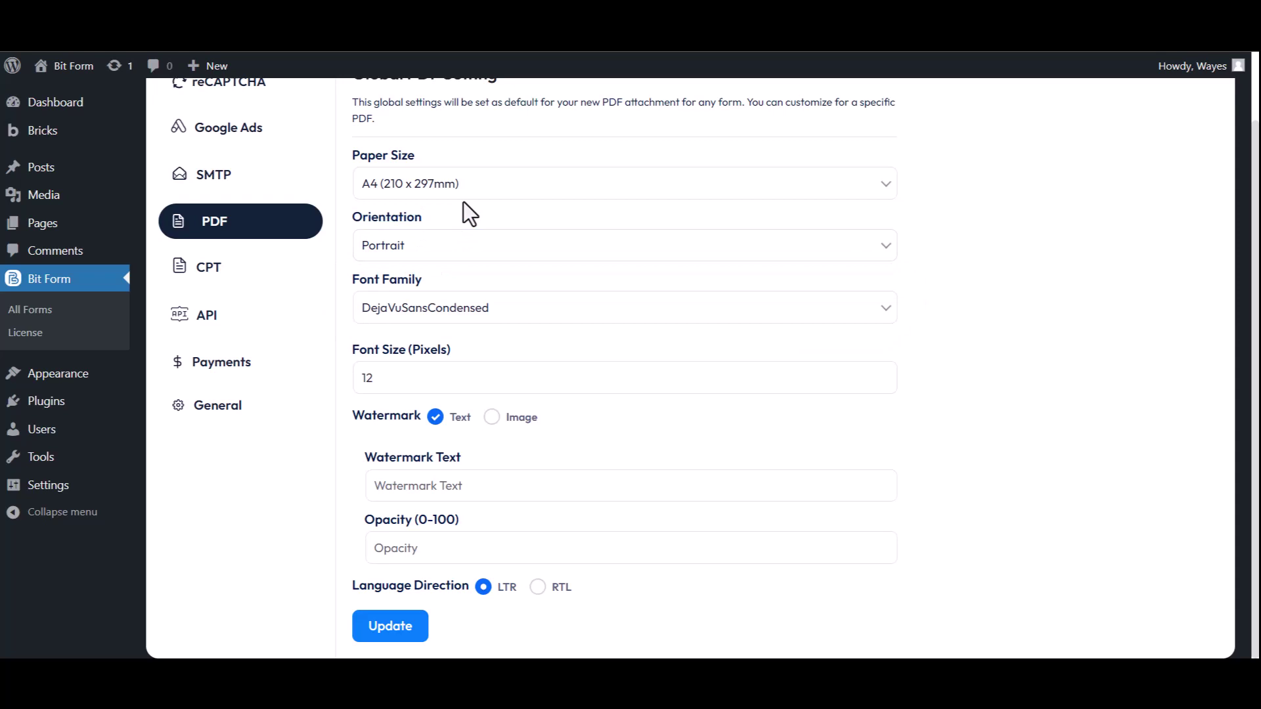
left_click_drag(422, 281, 352, 281)
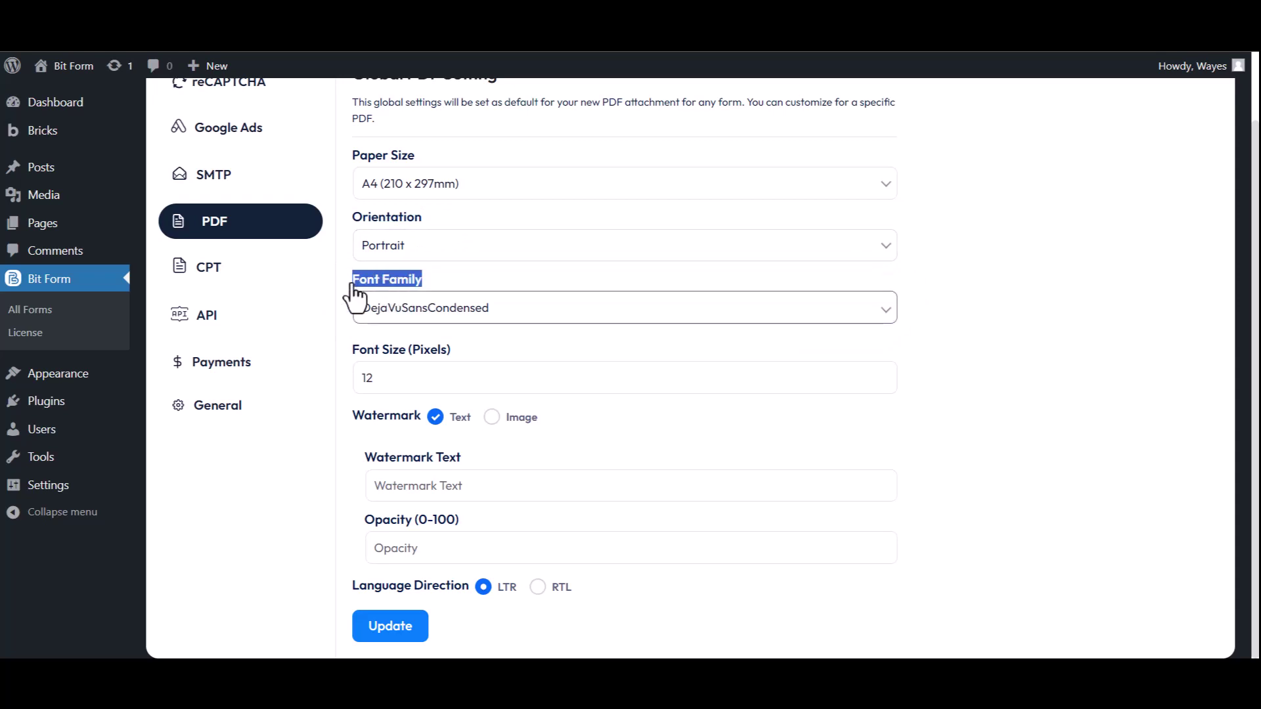
Change the default PDF font size from 12 to 16 px, keeping DejaVuSansCondensed as the font.
left_click(432, 270)
left_click(427, 310)
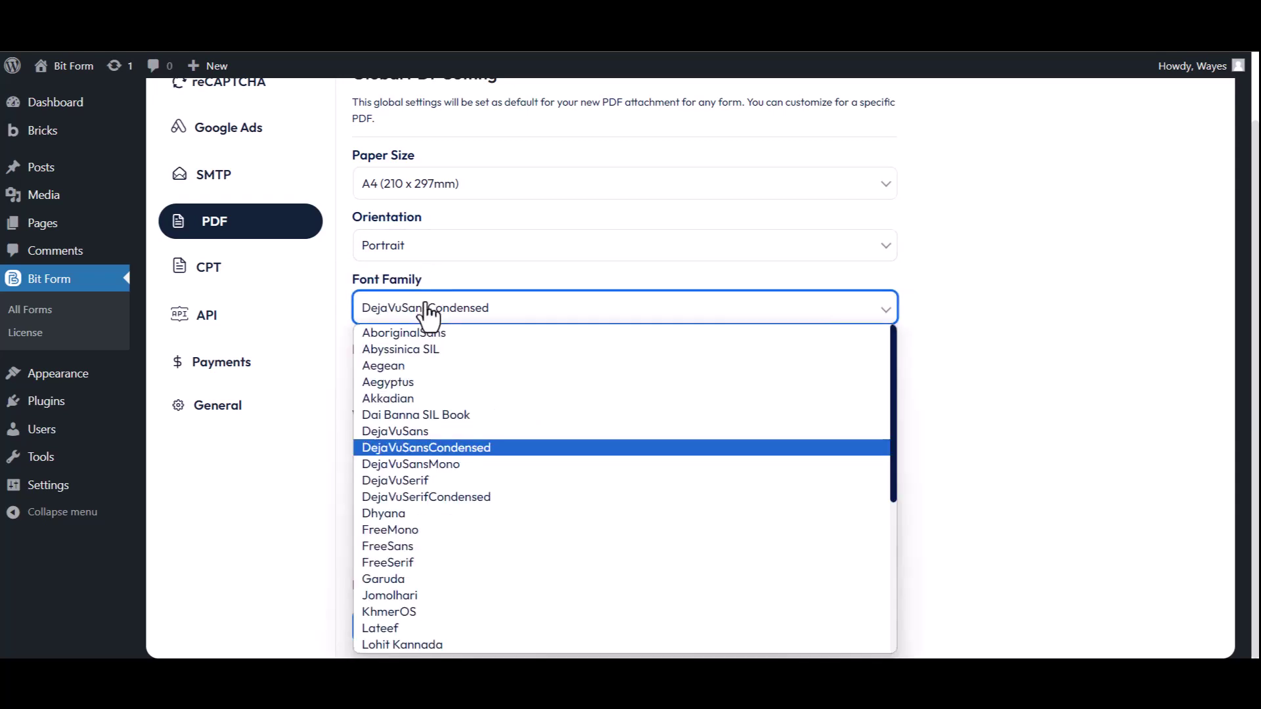
scroll(413, 447, "down", 5)
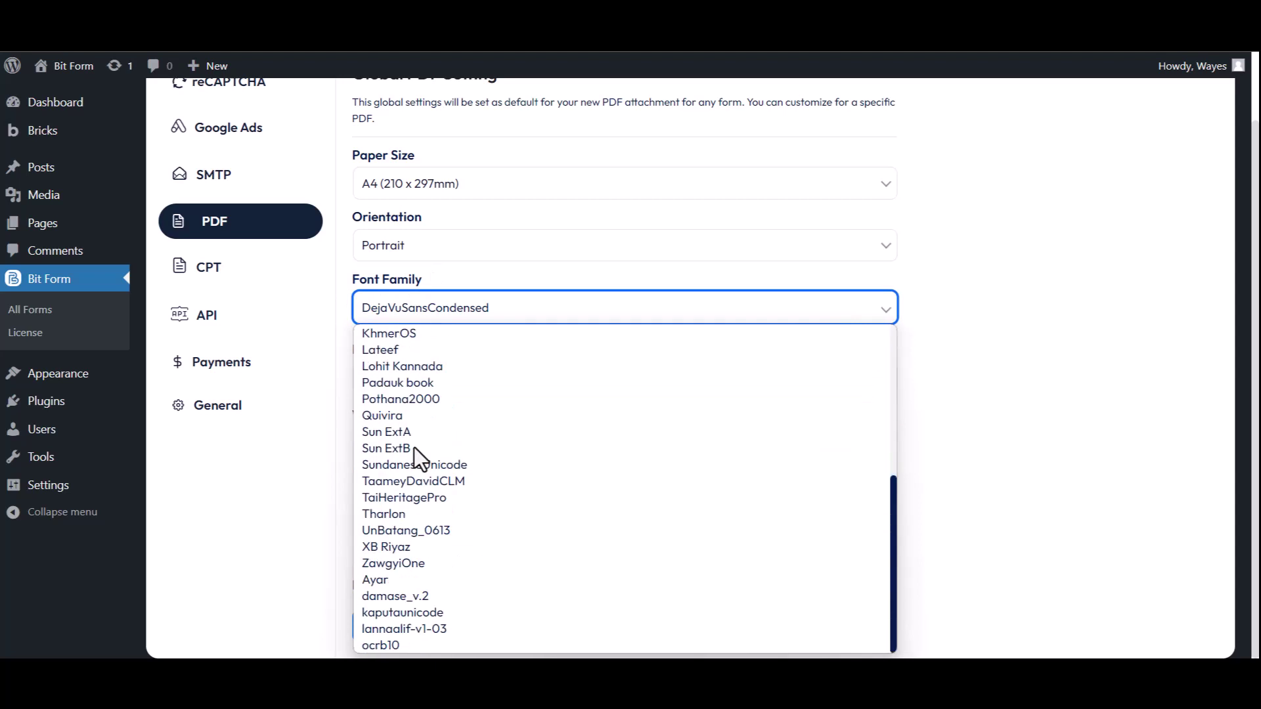
left_click(344, 301)
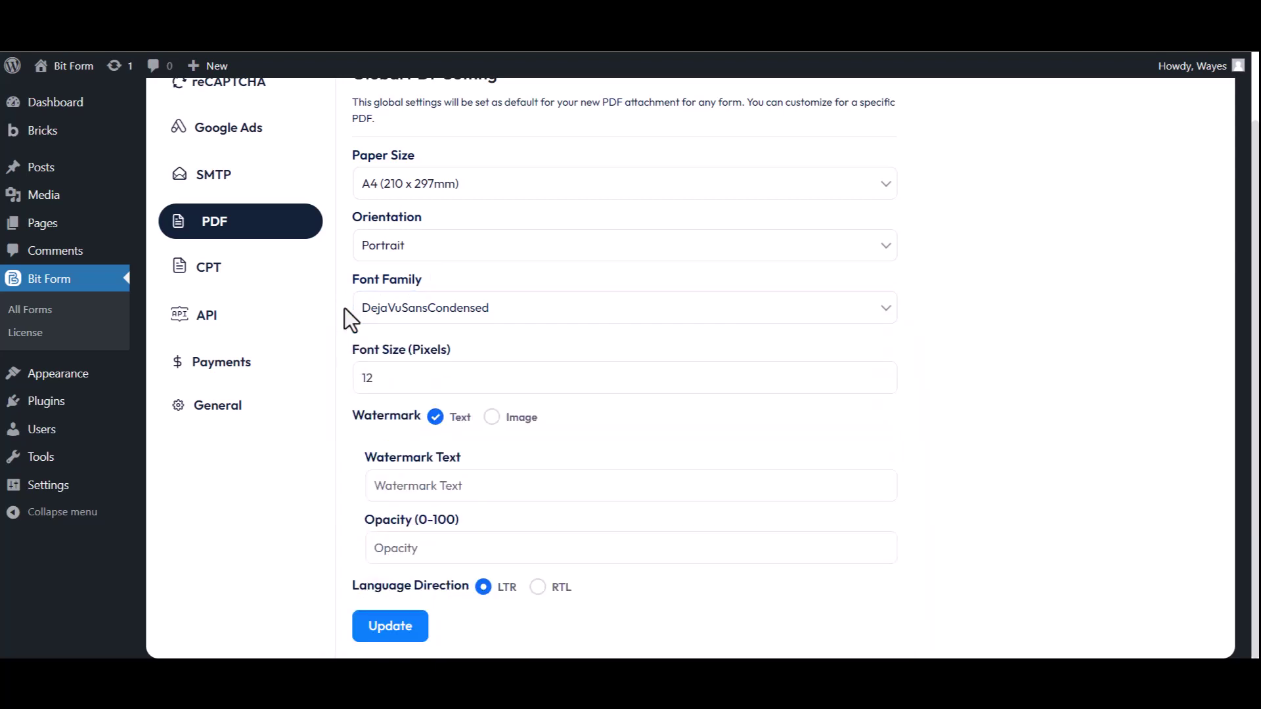
left_click_drag(348, 351, 448, 355)
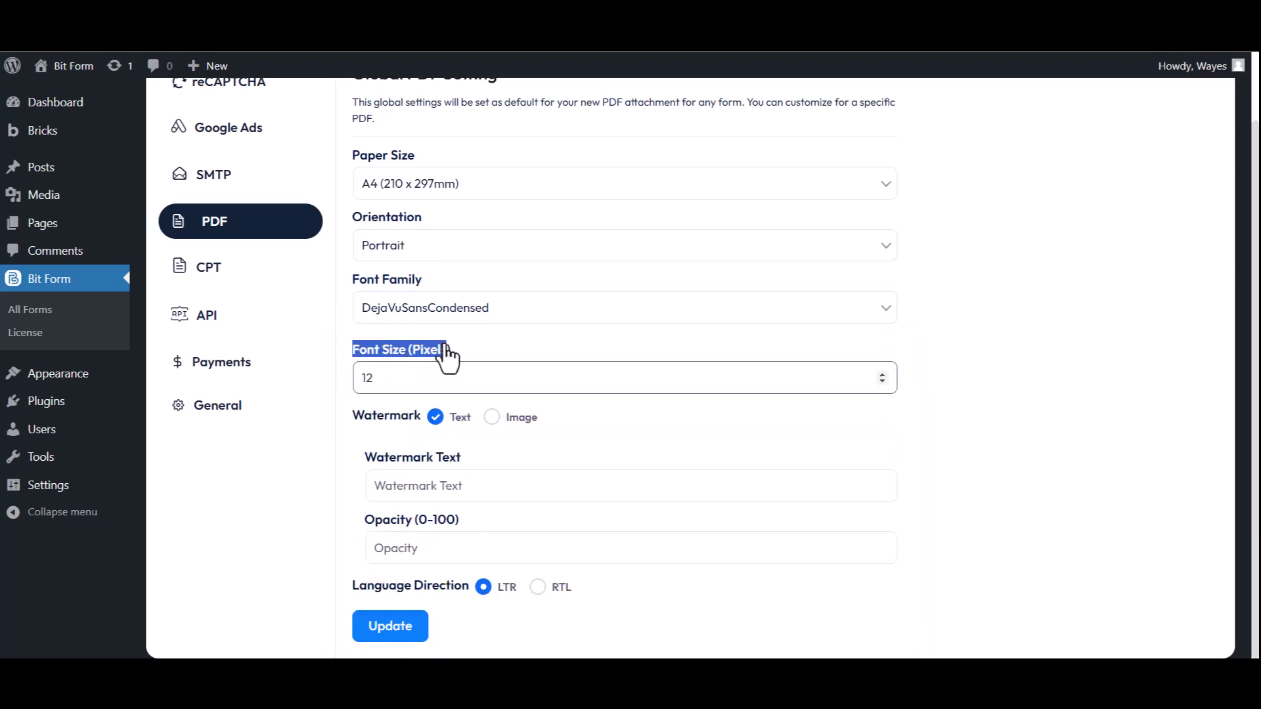
double_click(386, 372)
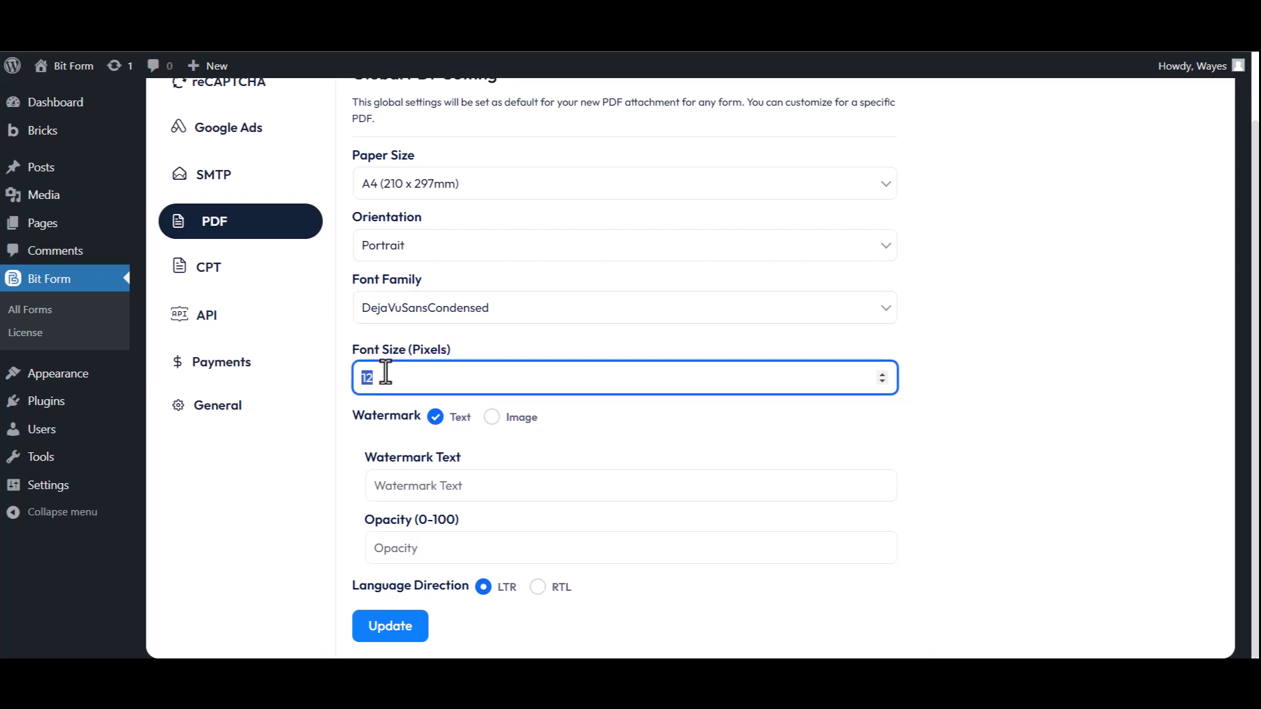
type("16")
left_click(468, 344)
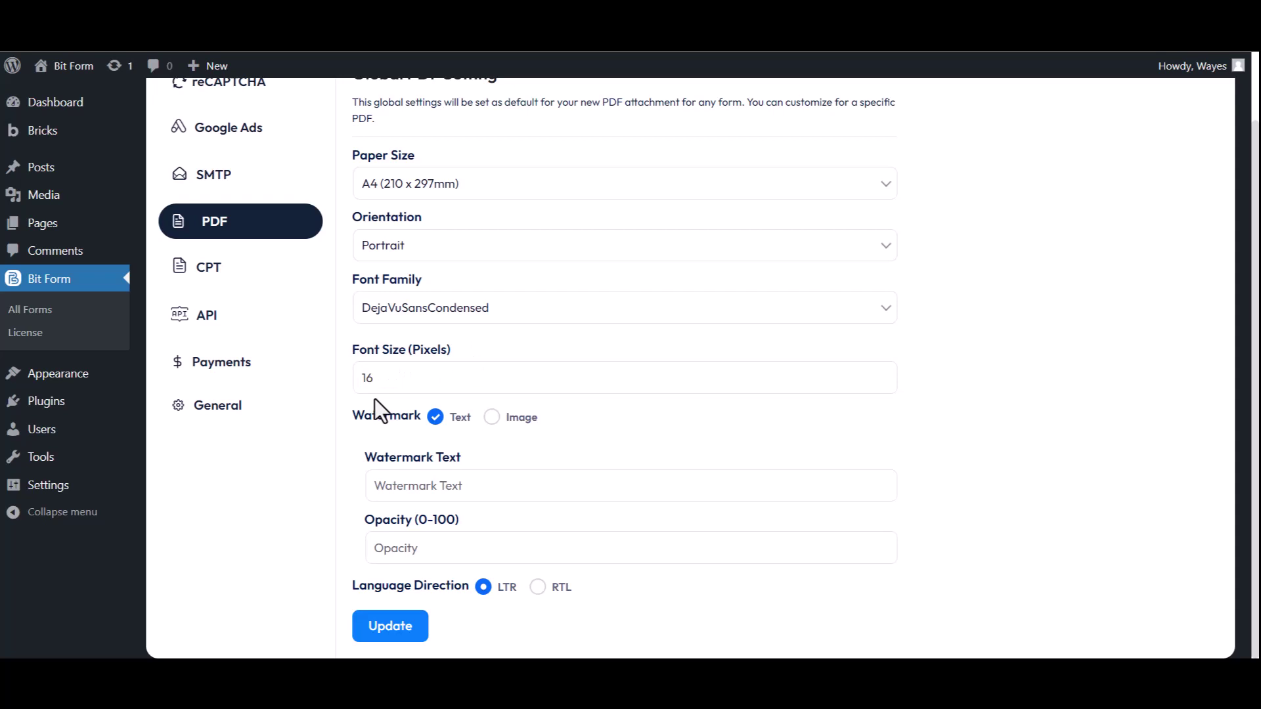
left_click_drag(352, 421, 424, 421)
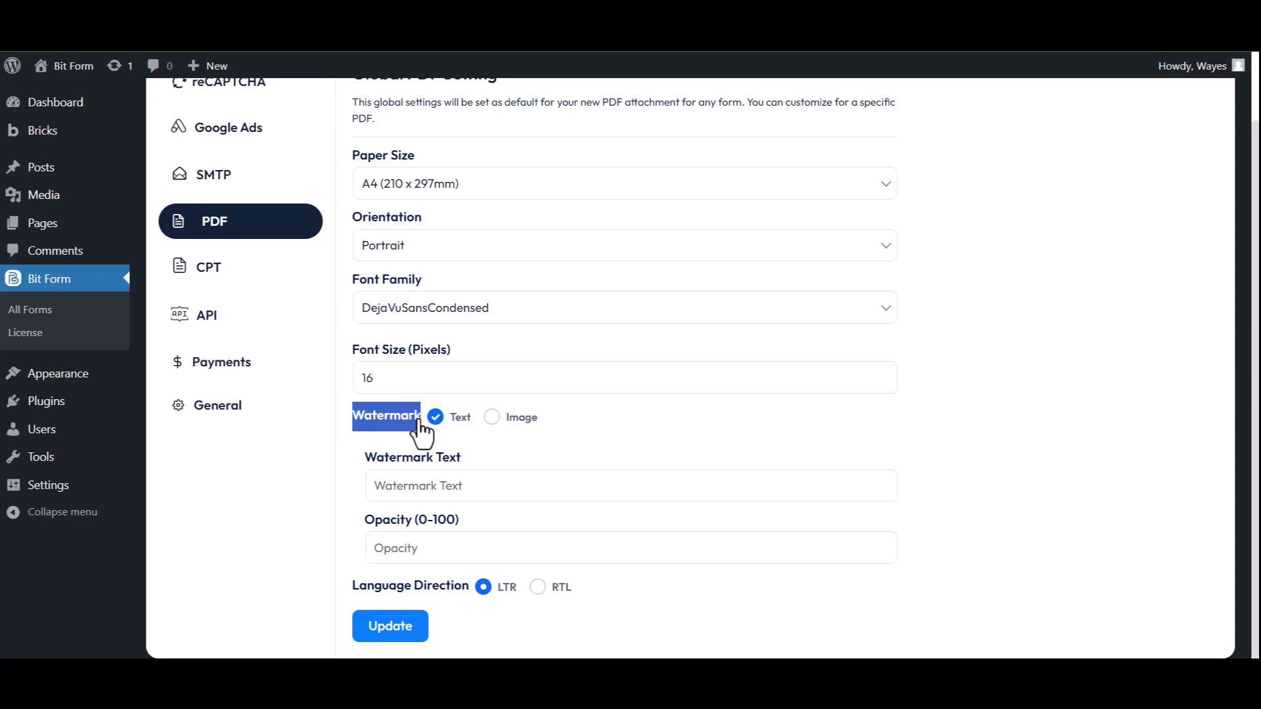
Review the Watermark Text and watermark opacity settings in Global PDF Setting.
left_click(518, 438)
left_click(395, 463)
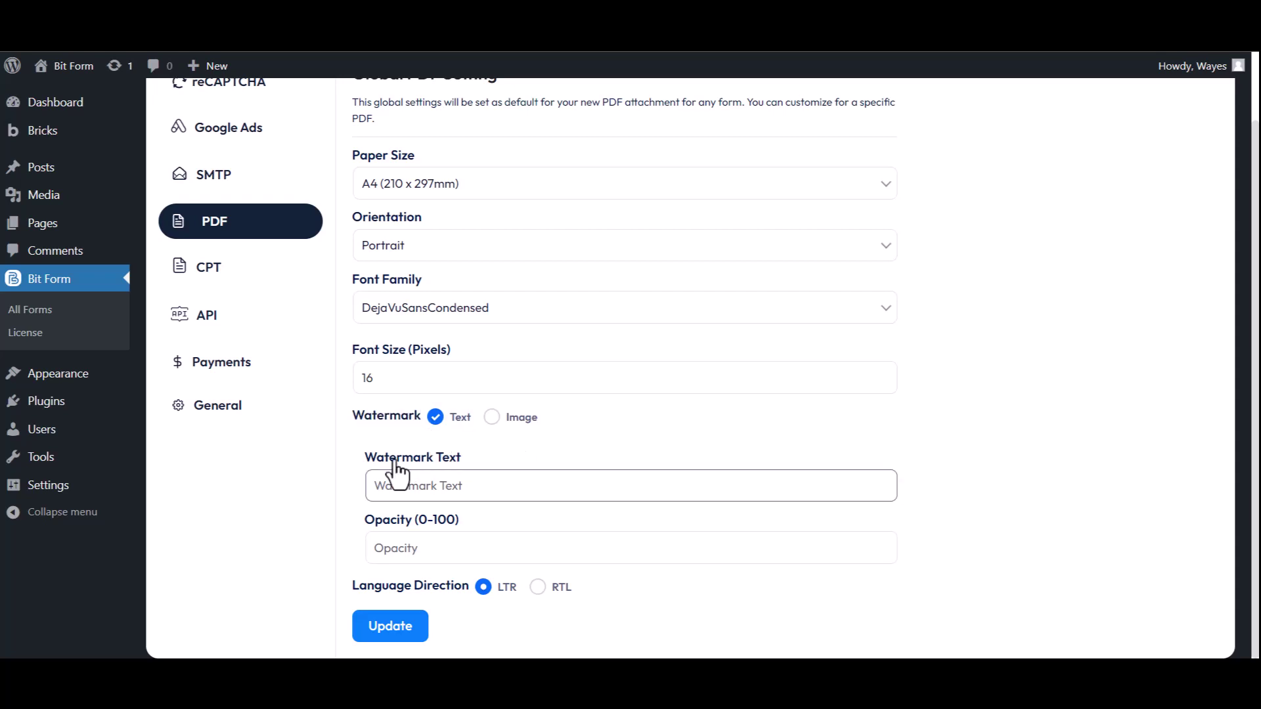
left_click_drag(365, 458, 463, 458)
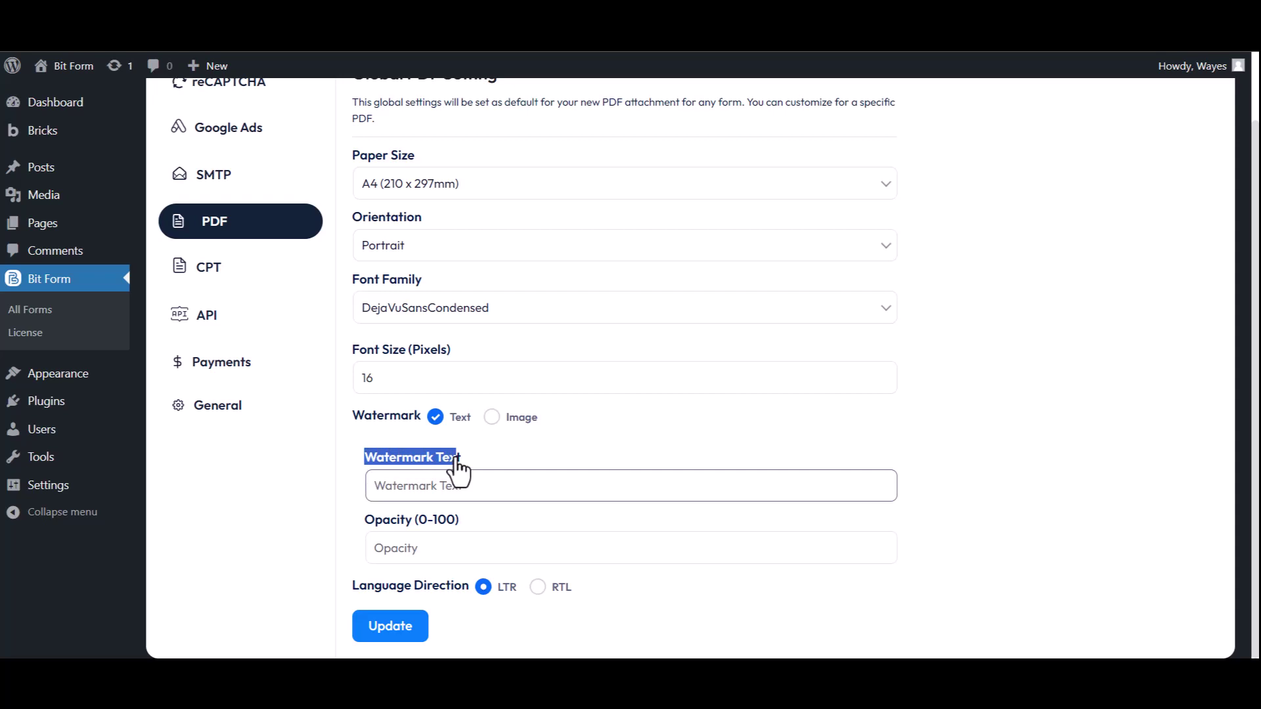
left_click(501, 454)
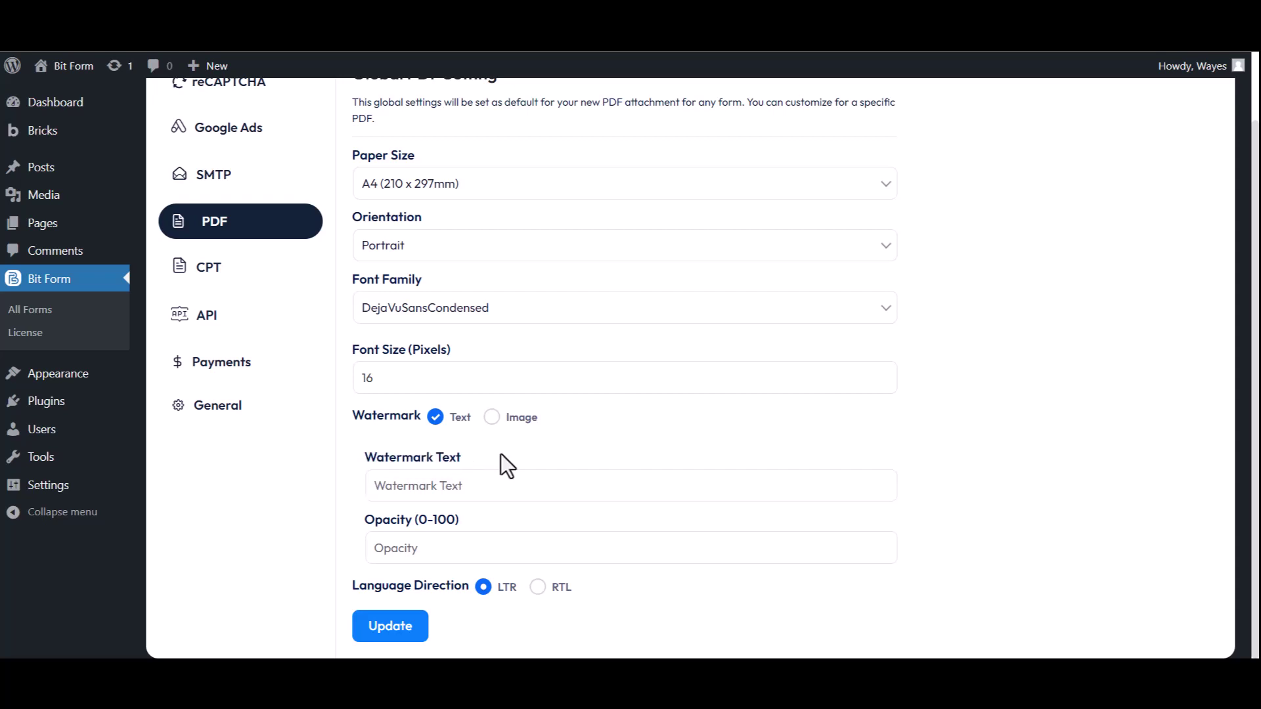
left_click(432, 484)
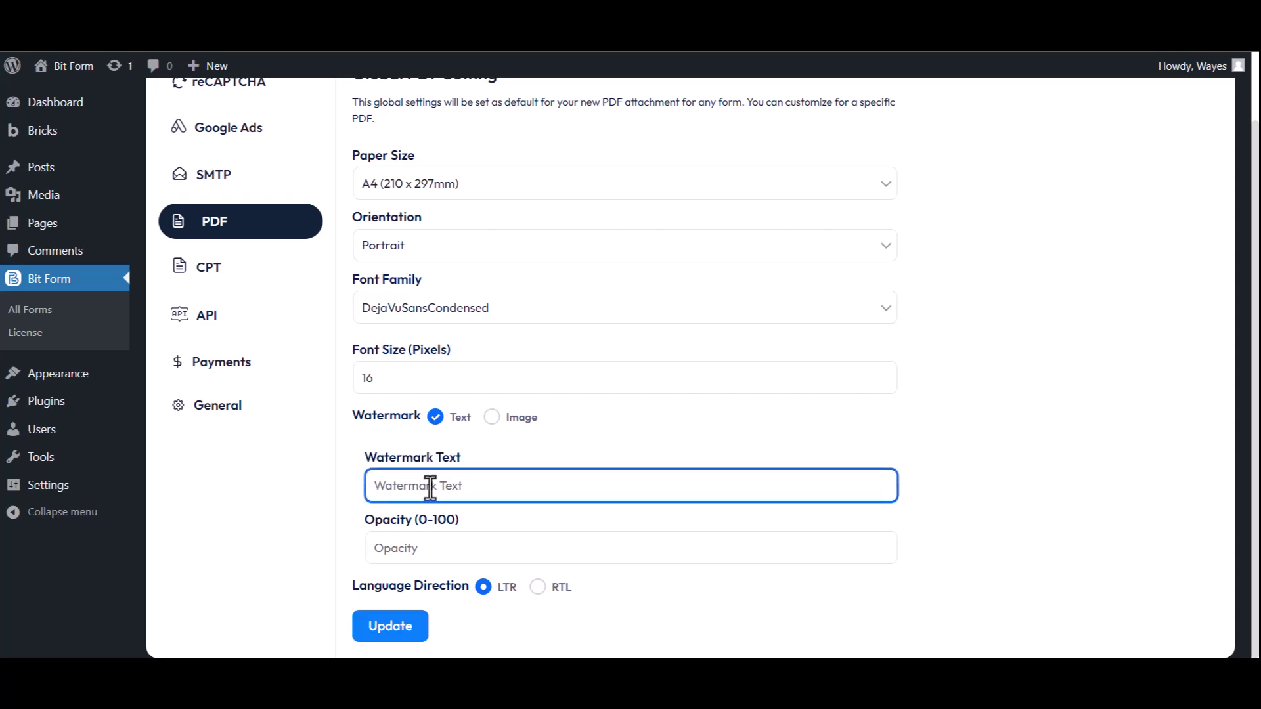
left_click_drag(359, 519, 463, 519)
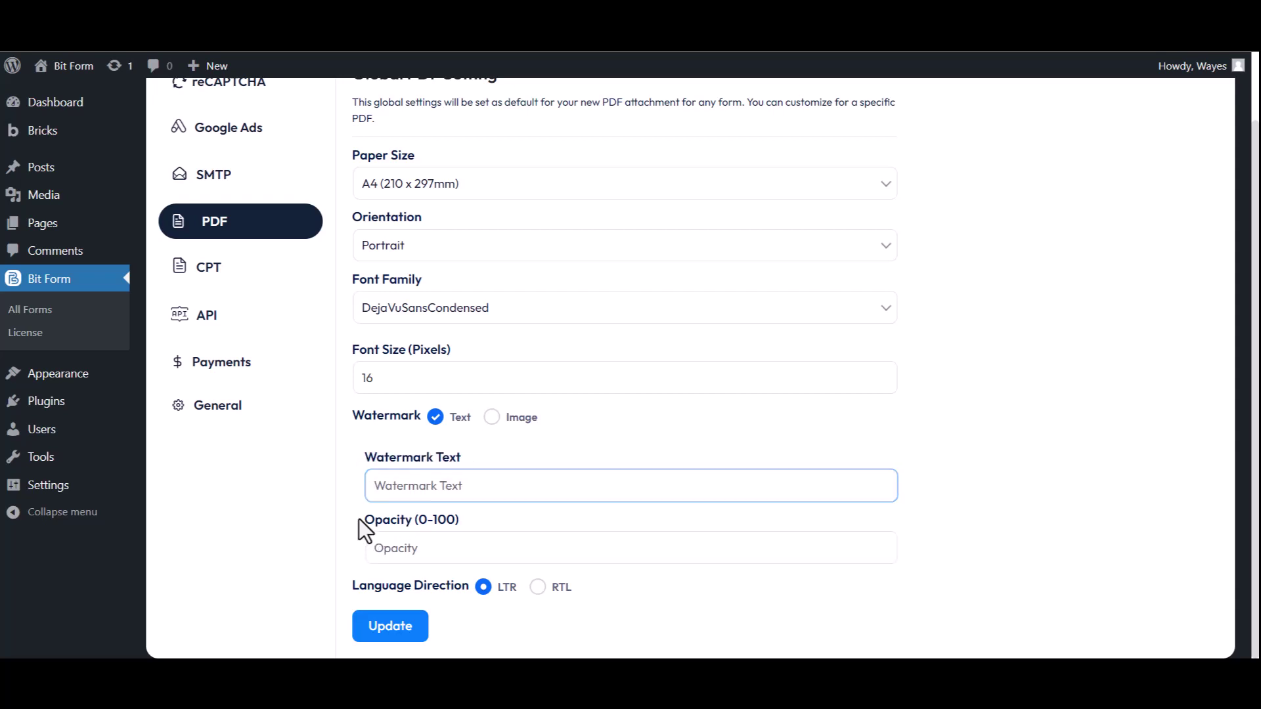
Switch the watermark type to Image and review its upload, width and height fields.
left_click(485, 525)
left_click(493, 419)
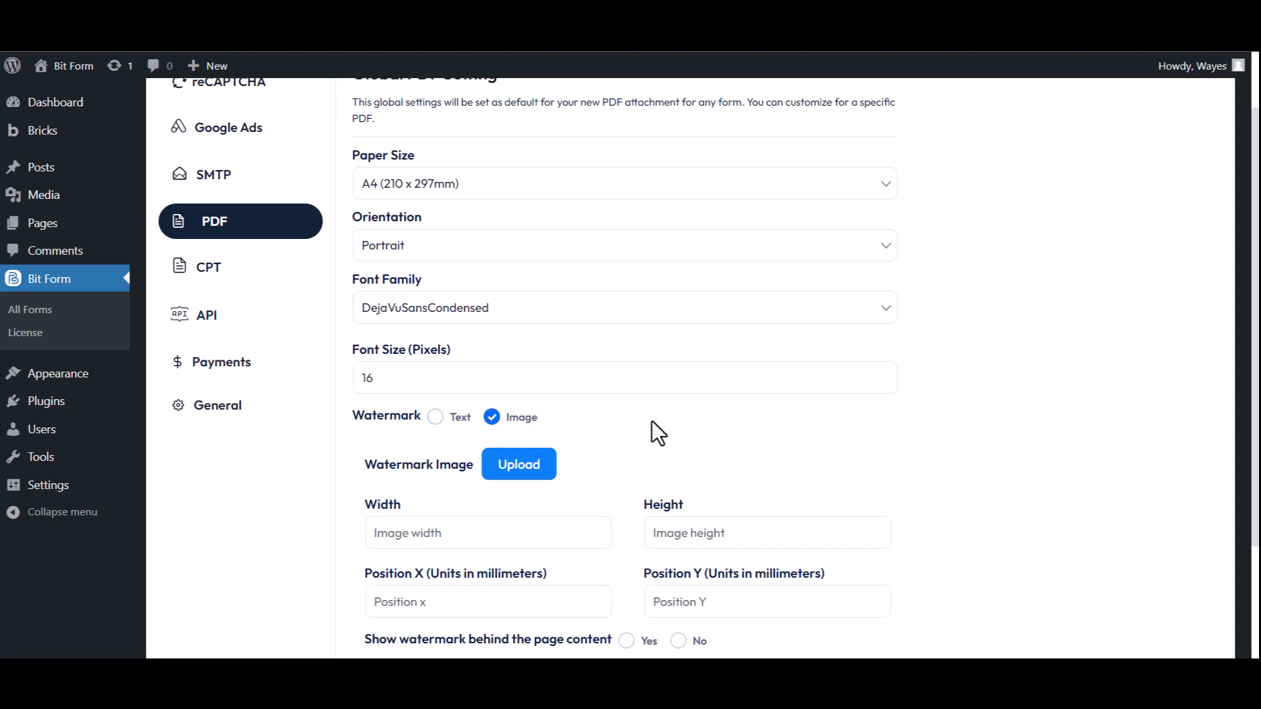
scroll(652, 423, "down", 1)
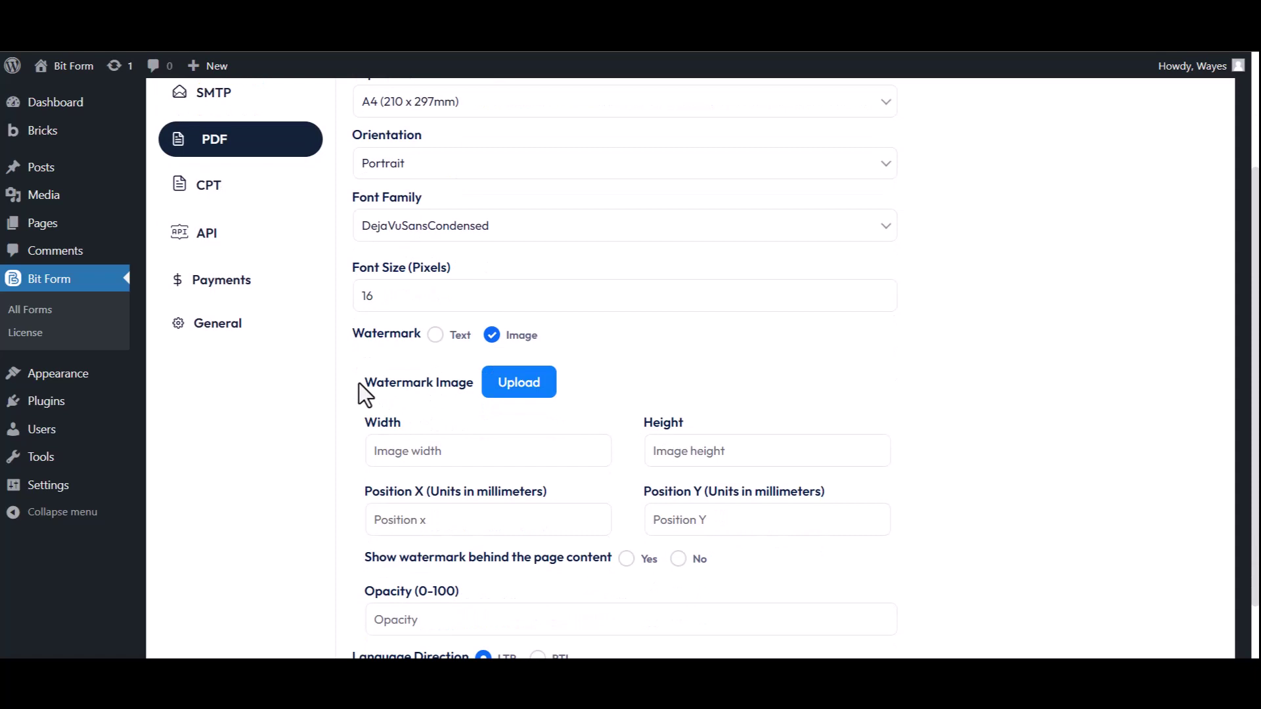
left_click_drag(360, 384, 471, 387)
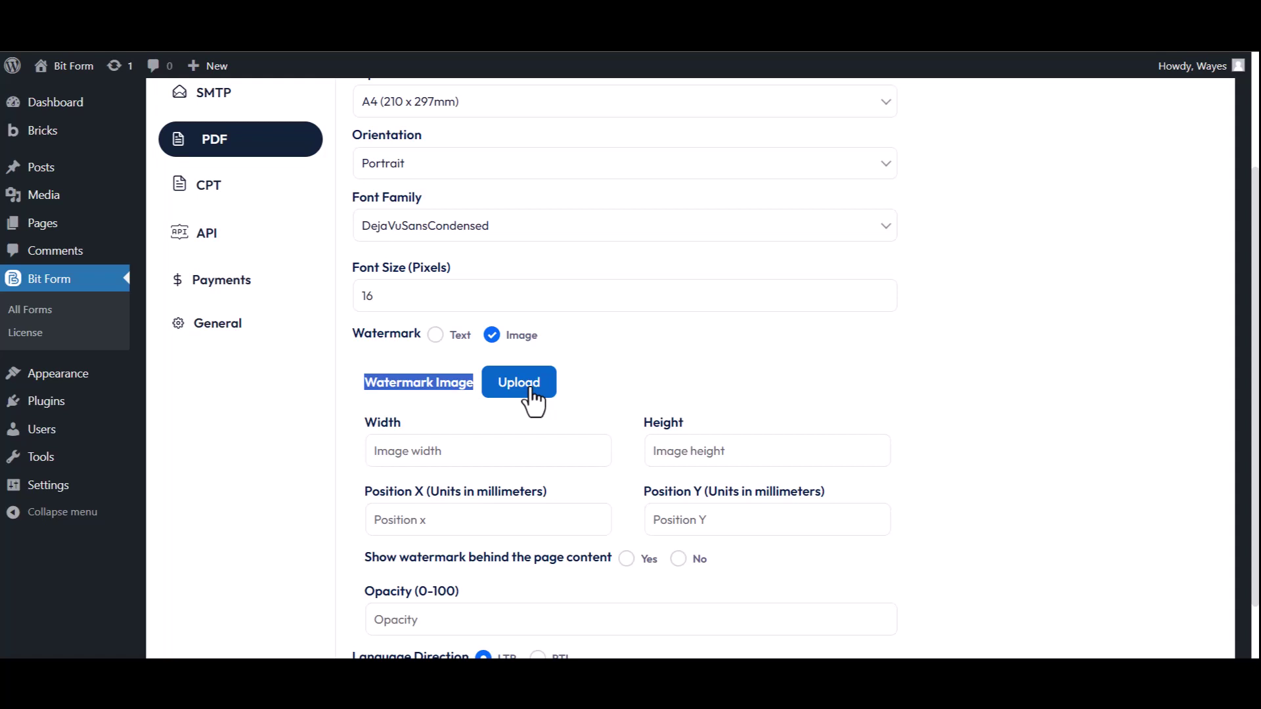
double_click(358, 426)
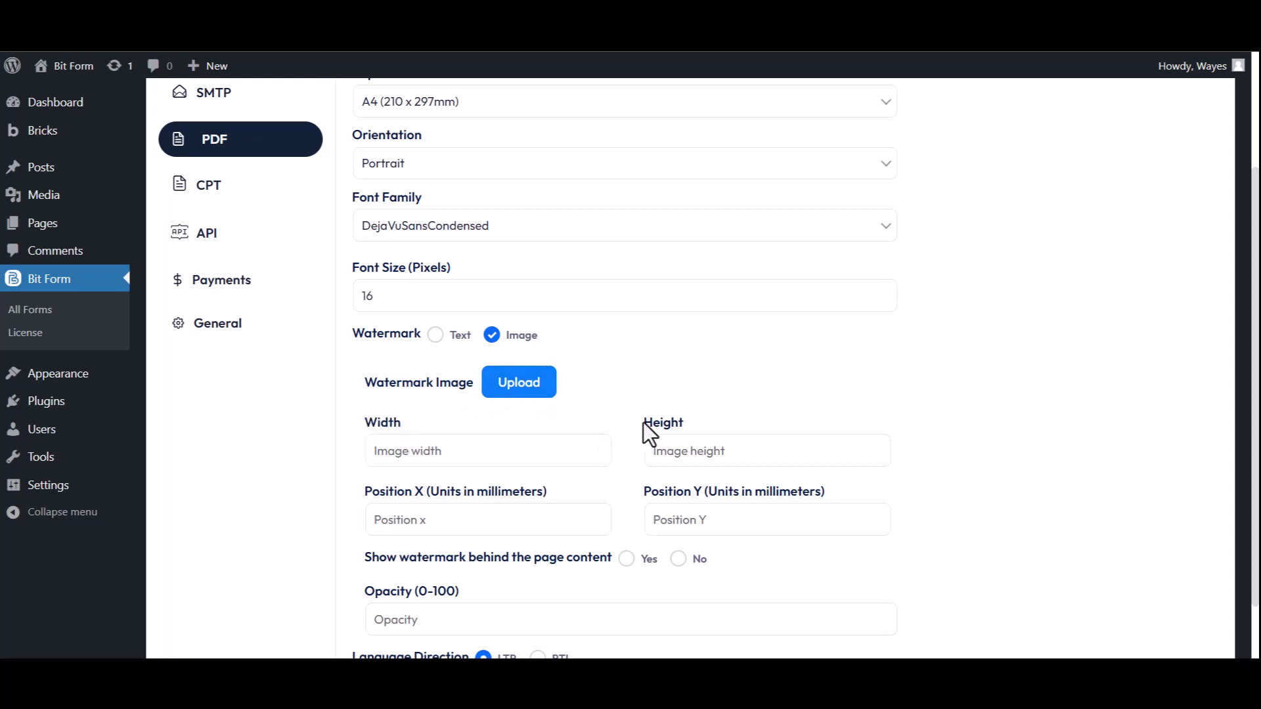
left_click_drag(643, 422, 695, 428)
Set the image watermark's Position Y to -1, leaving Position X unchanged.
left_click(709, 414)
scroll(709, 415, "down", 1)
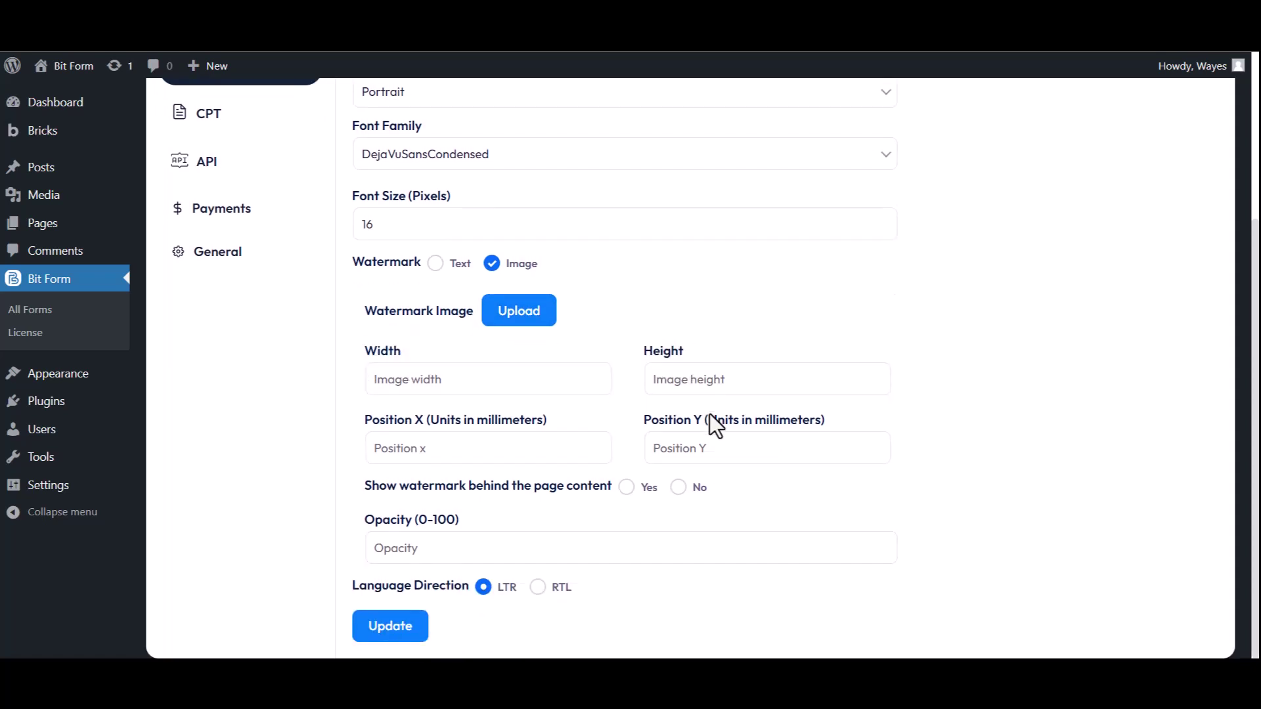
left_click_drag(359, 422, 557, 426)
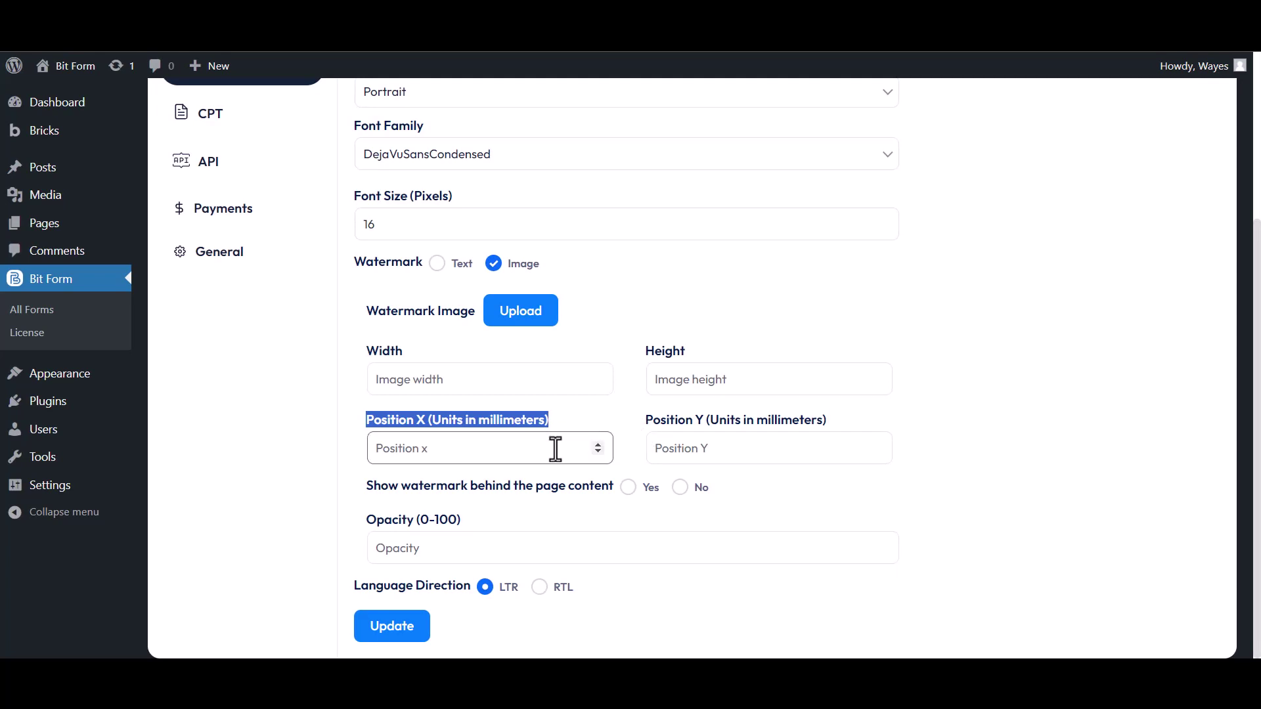
left_click(554, 444)
left_click_drag(635, 421, 882, 430)
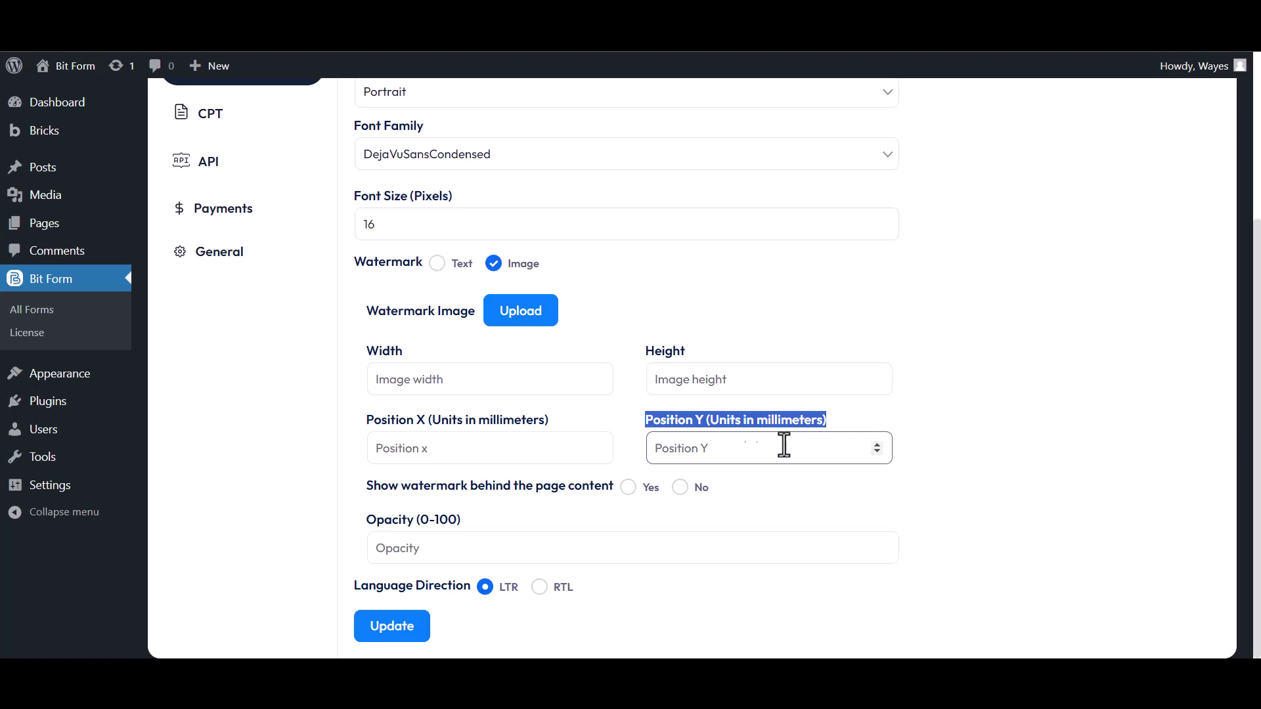
left_click(730, 453)
type("-1")
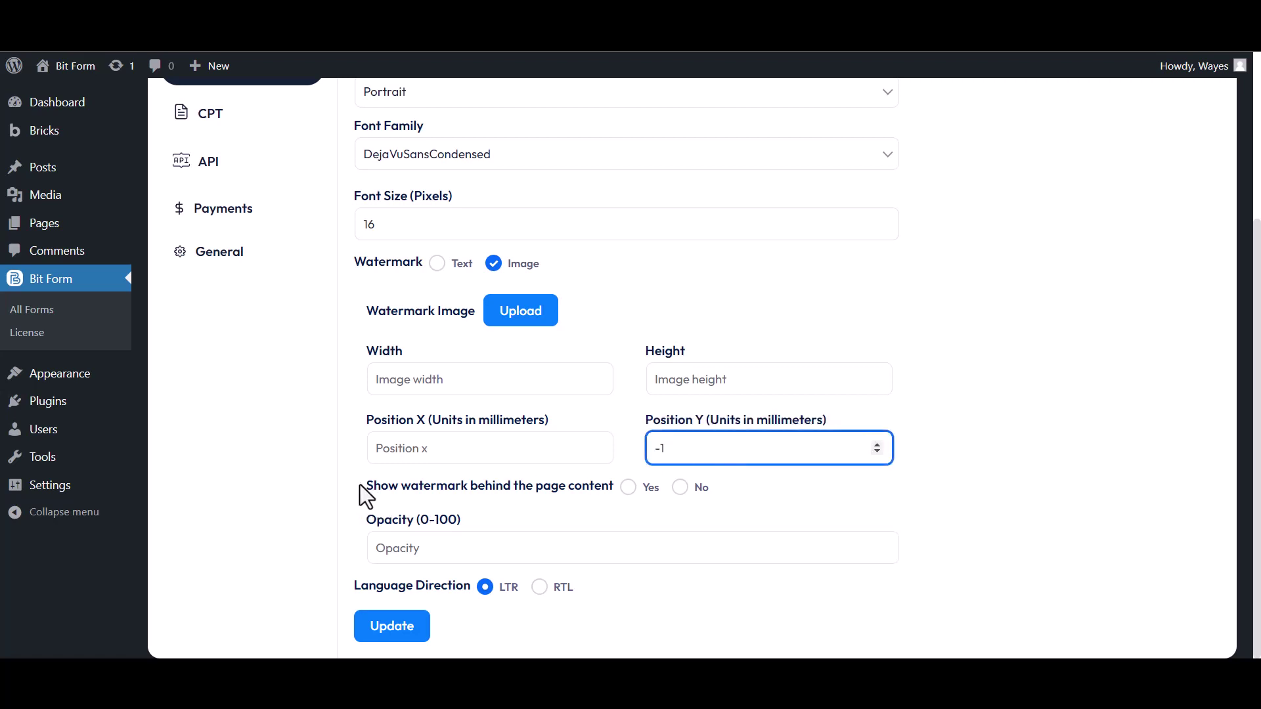
Set 'Show watermark behind the page content' to Yes.
left_click_drag(363, 486, 616, 488)
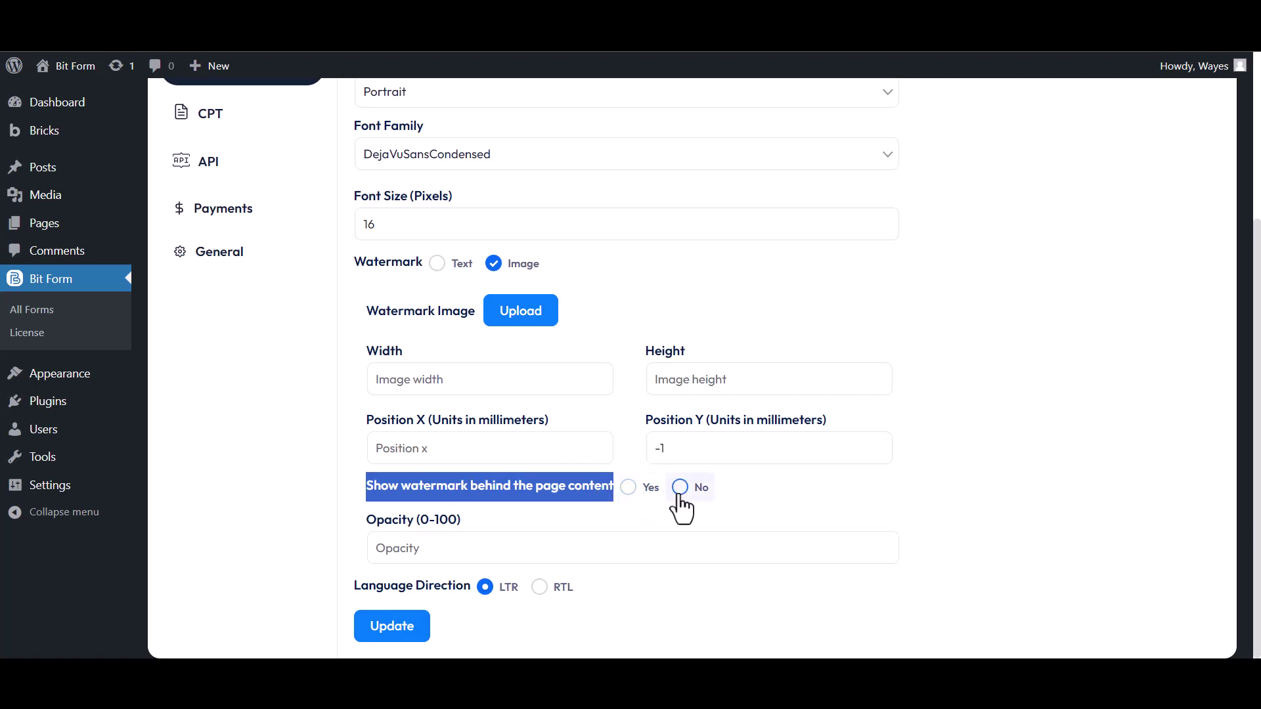
left_click(651, 487)
left_click(681, 489)
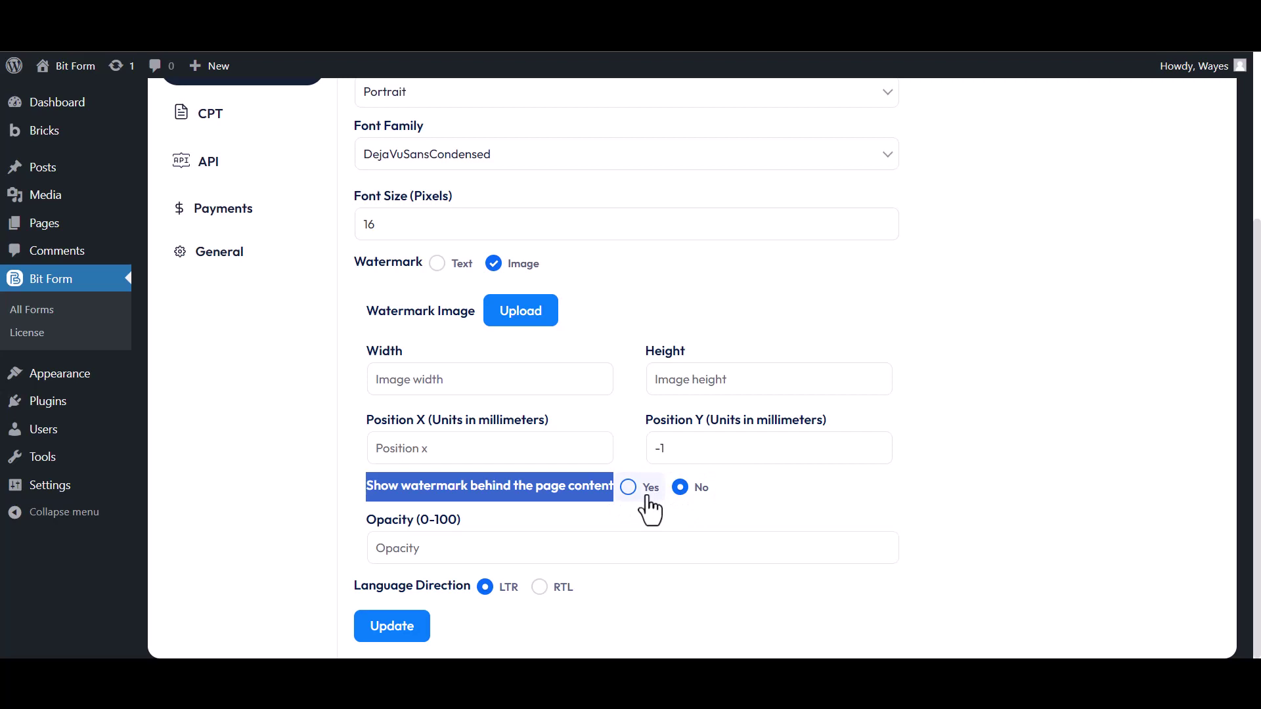
left_click(649, 487)
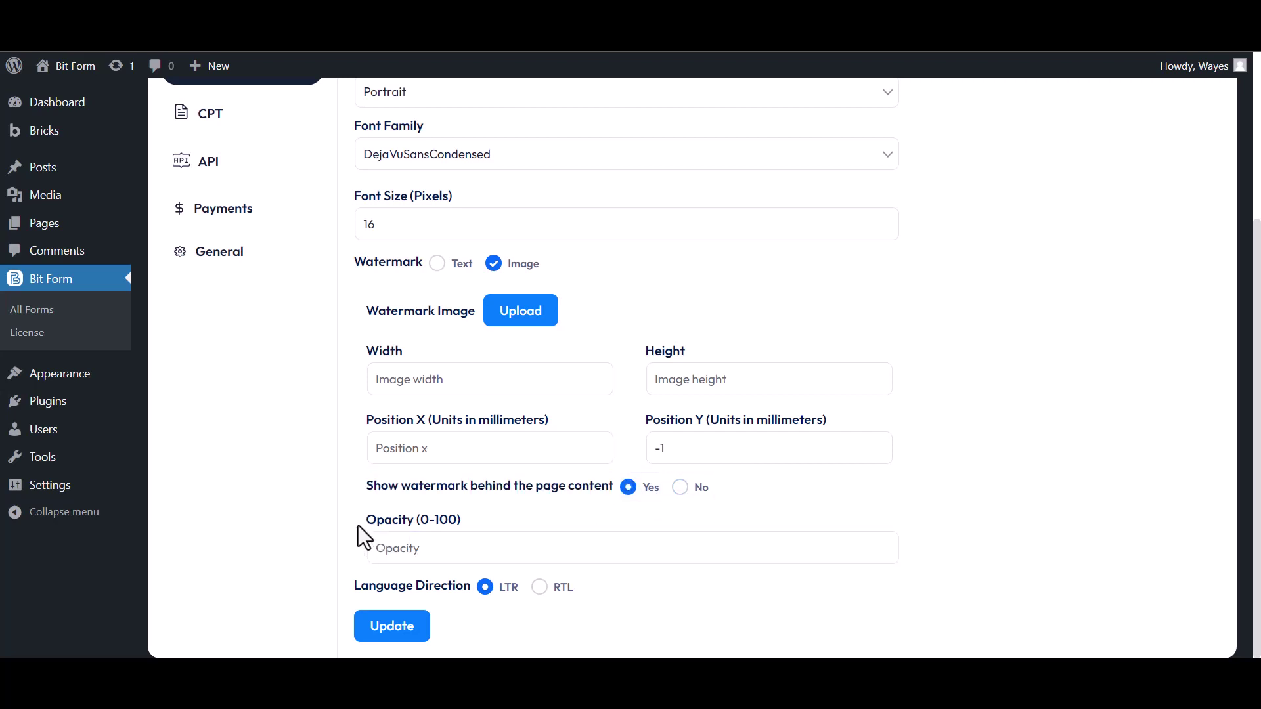
left_click_drag(358, 523, 470, 519)
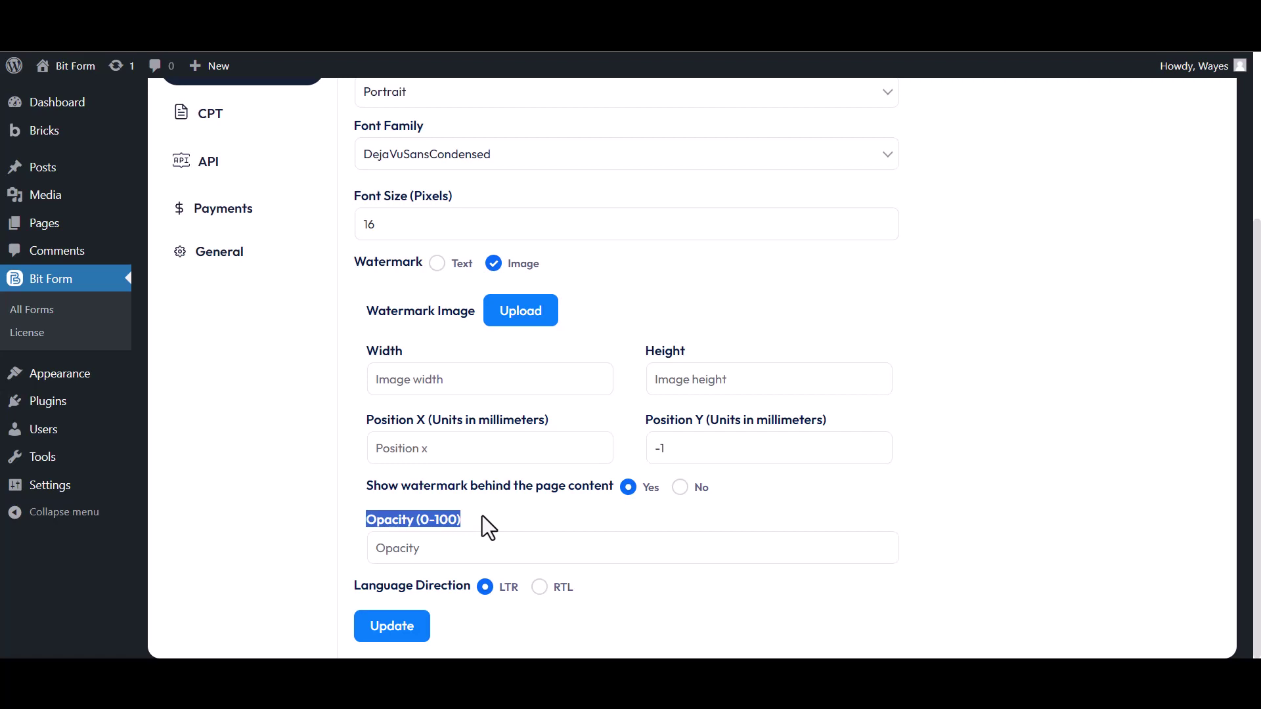
left_click(486, 522)
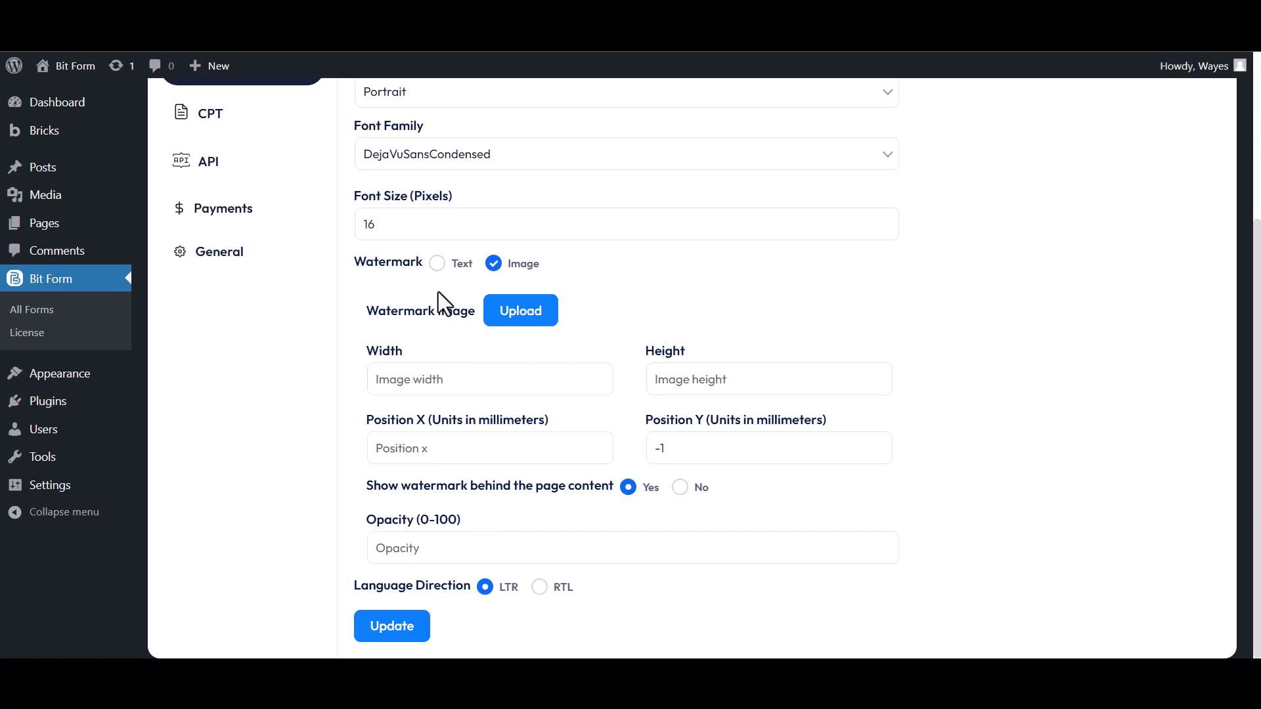
Revert the watermark to Text, keep LTR language direction, and save with Update.
left_click(437, 264)
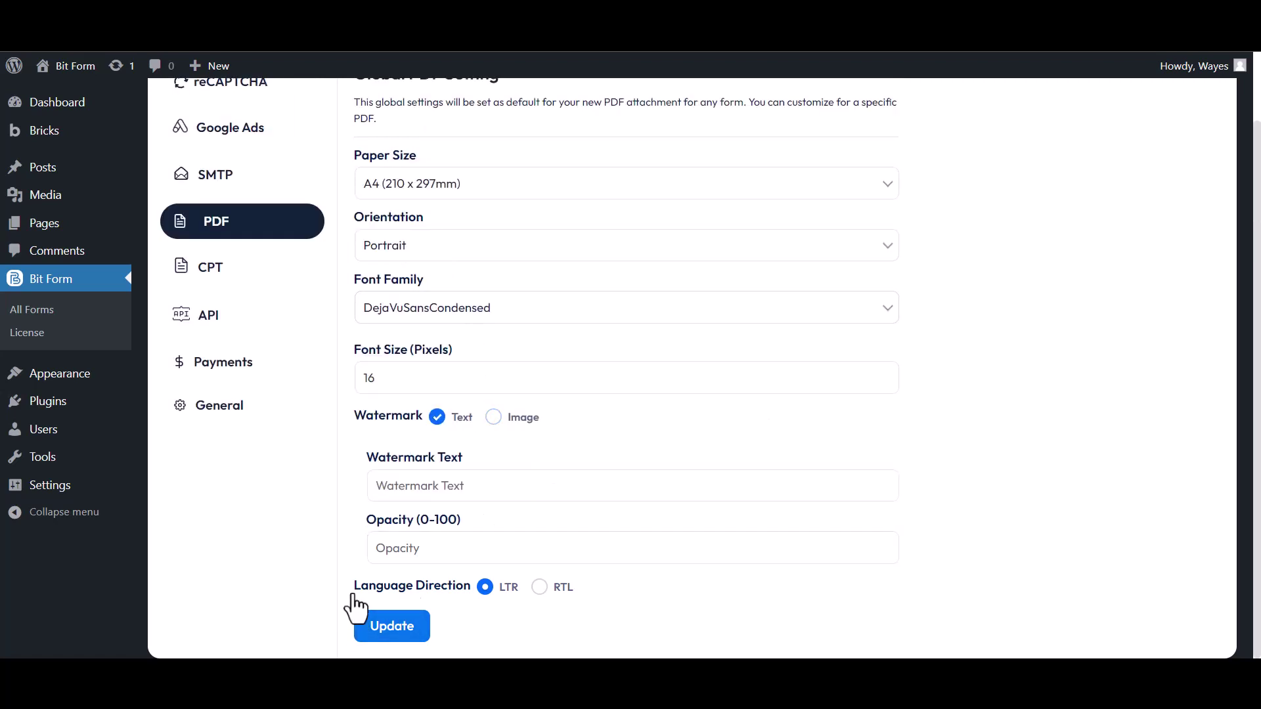
left_click_drag(349, 585, 457, 575)
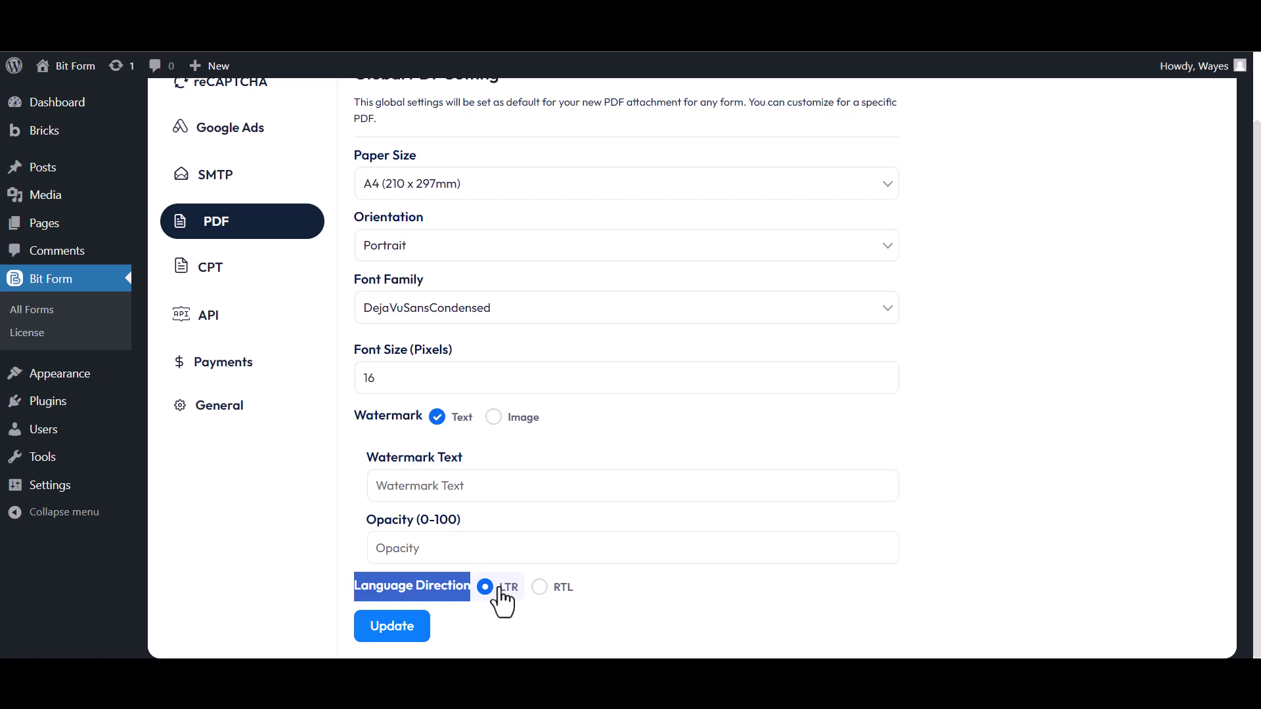
left_click(552, 586)
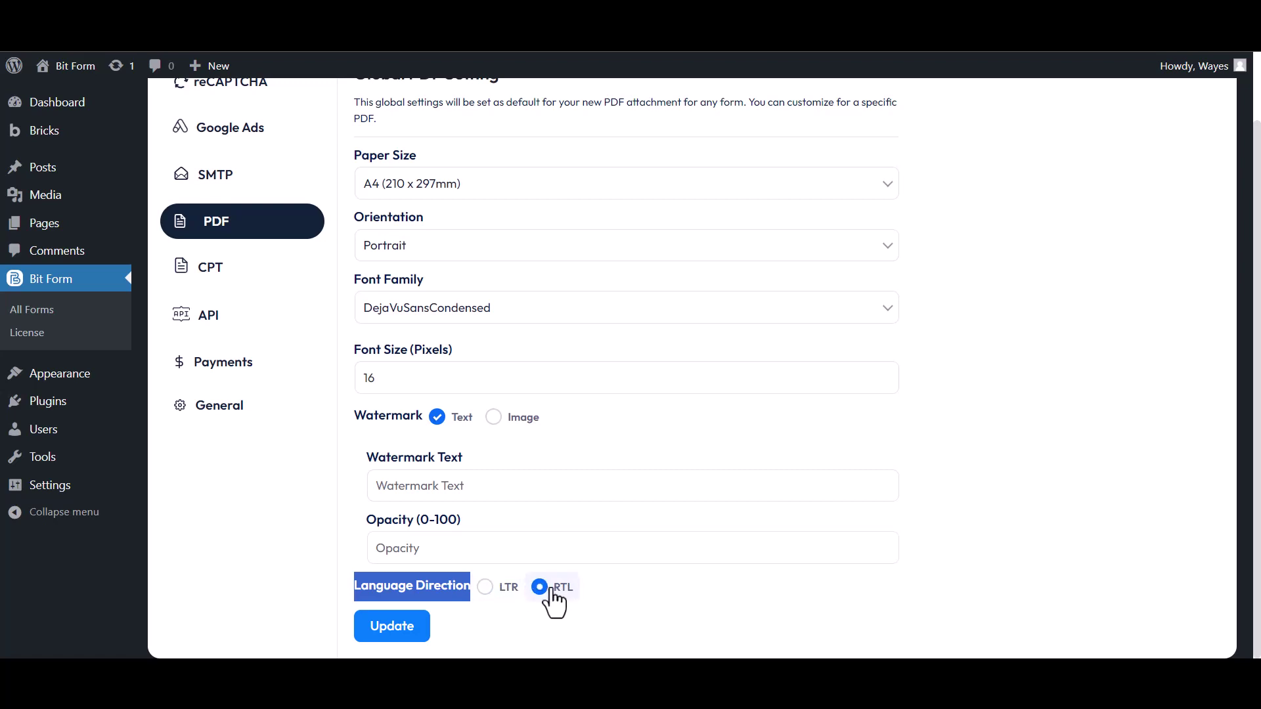
left_click(489, 588)
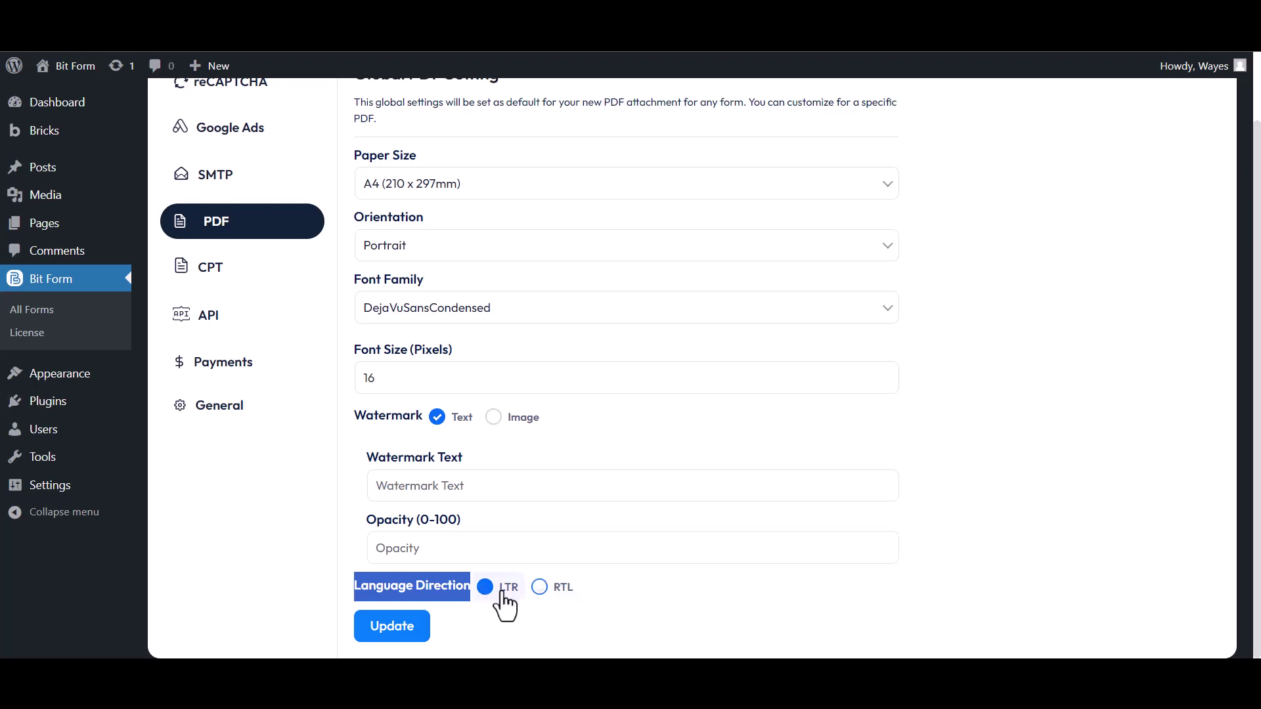
left_click(621, 589)
left_click(415, 632)
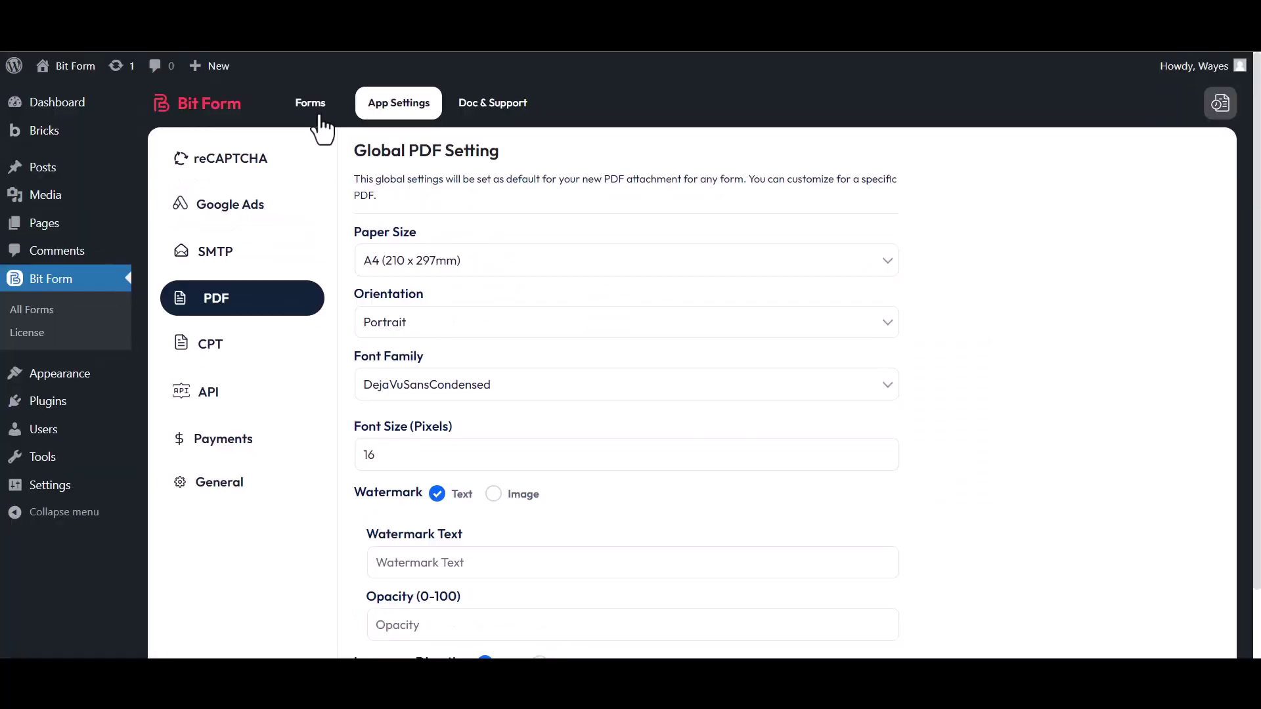
Open Contact Form from the Forms list to reach its settings.
left_click(318, 108)
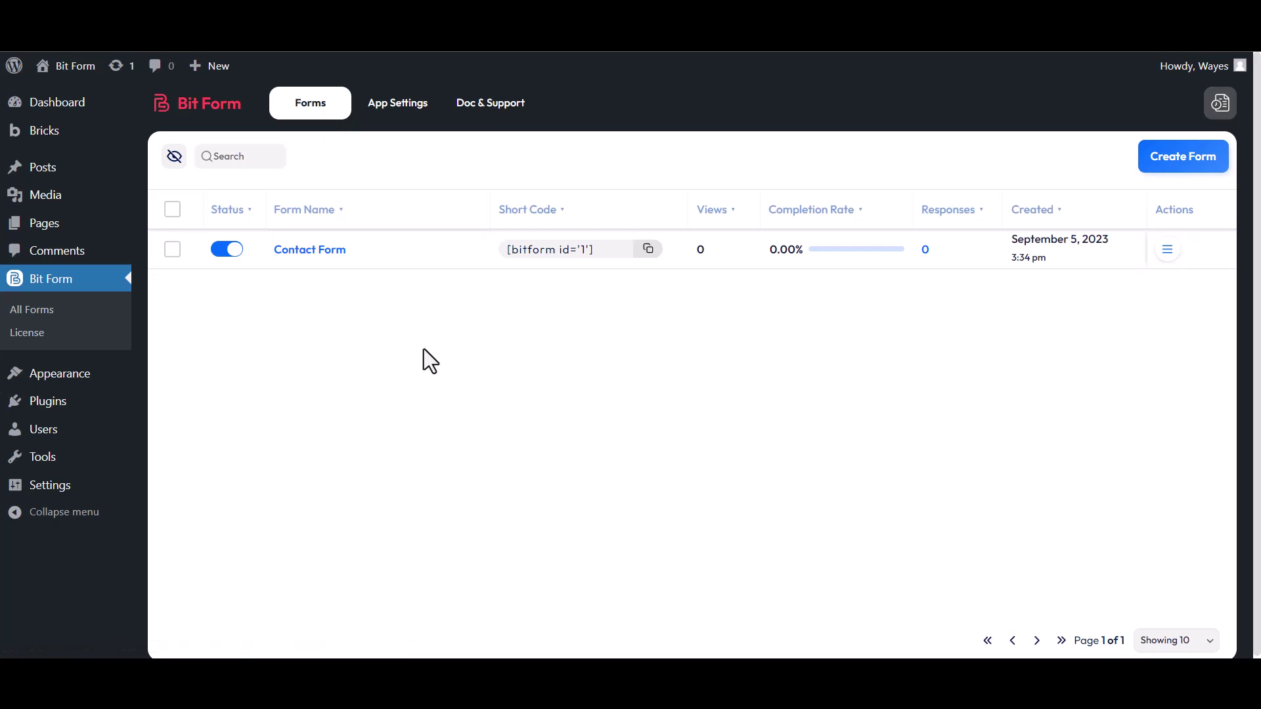
left_click(303, 250)
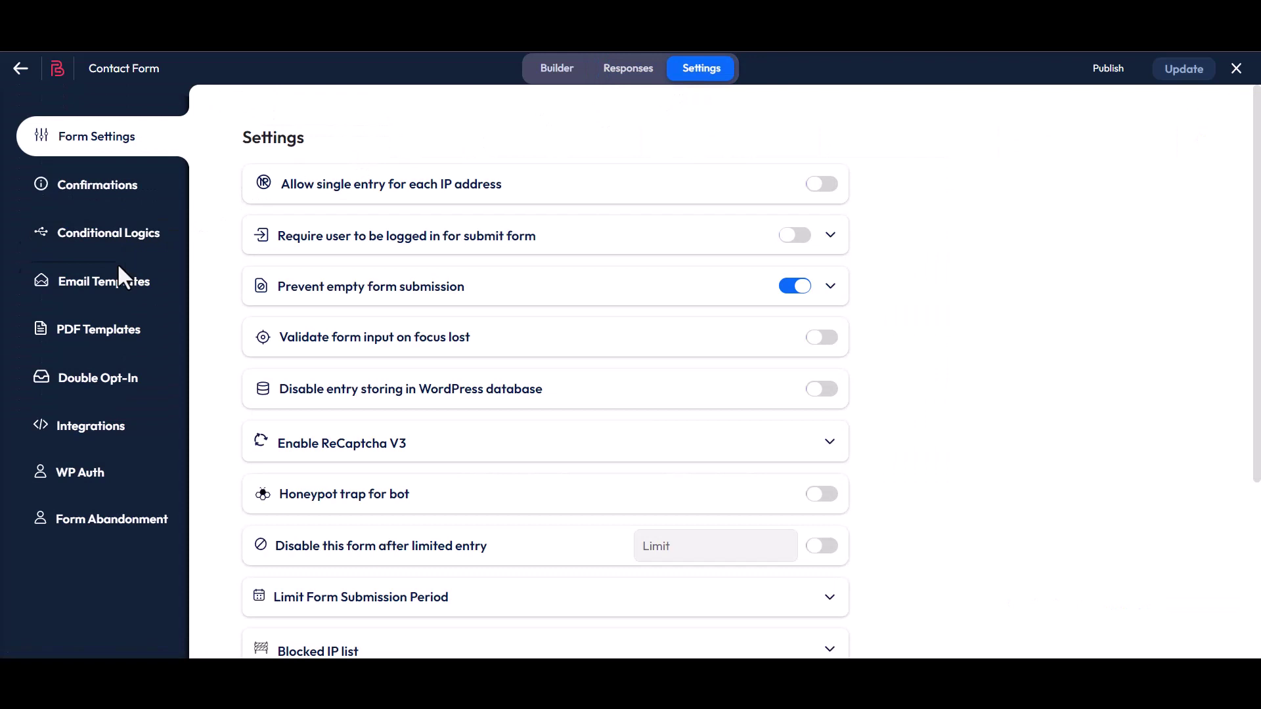
Add a new PDF template named 'Contact Form Submission' and delete its placeholder 'PDF body' text.
left_click(103, 345)
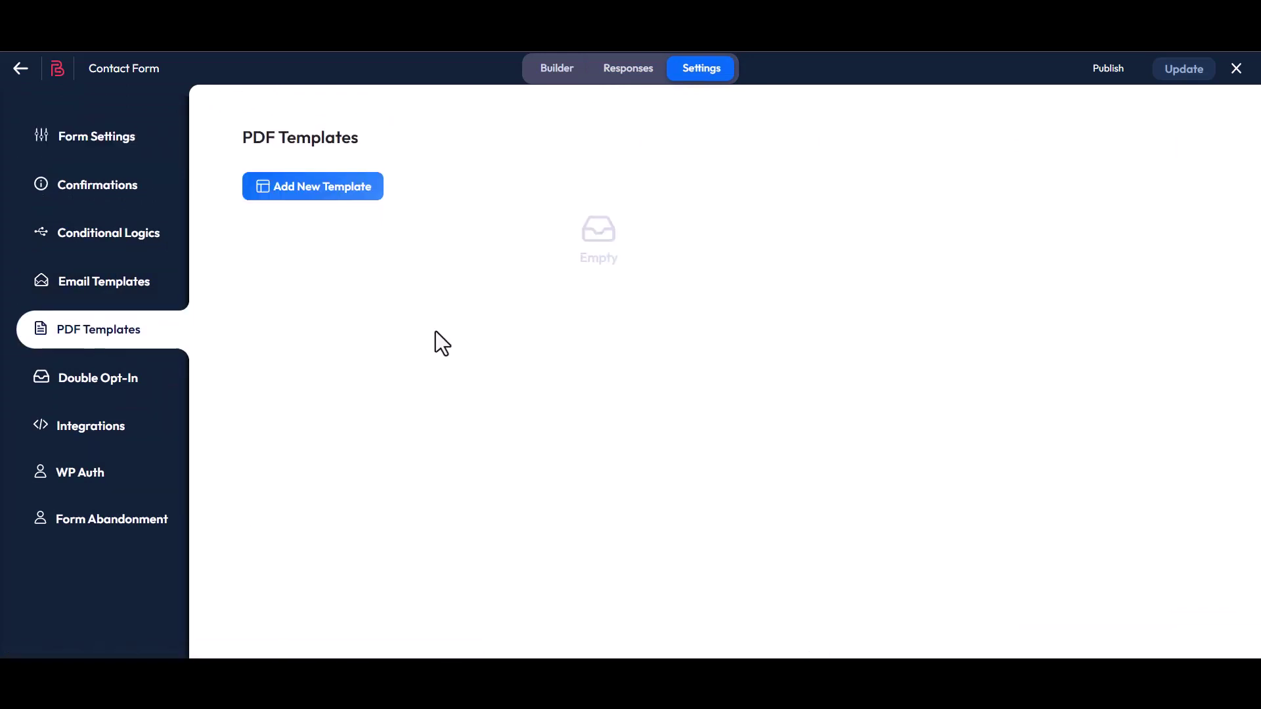
left_click(341, 197)
left_click(459, 173)
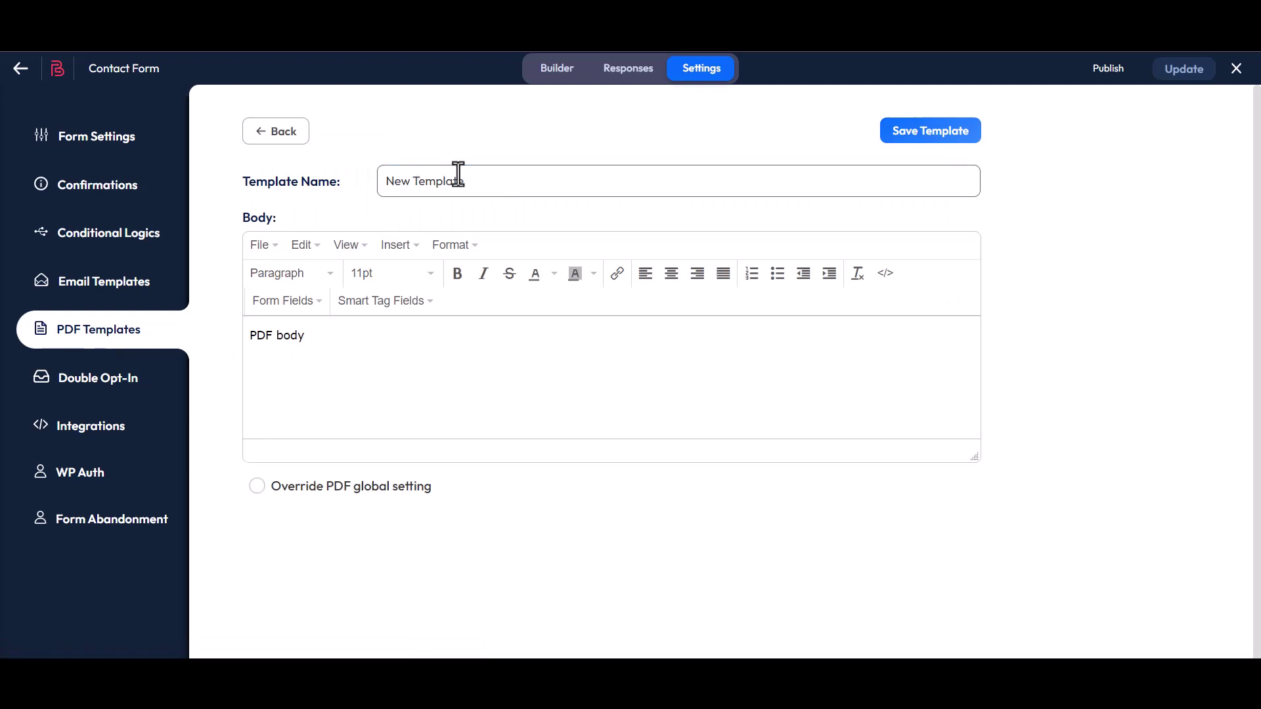
triple_click(458, 174)
type("Contact Form Submission")
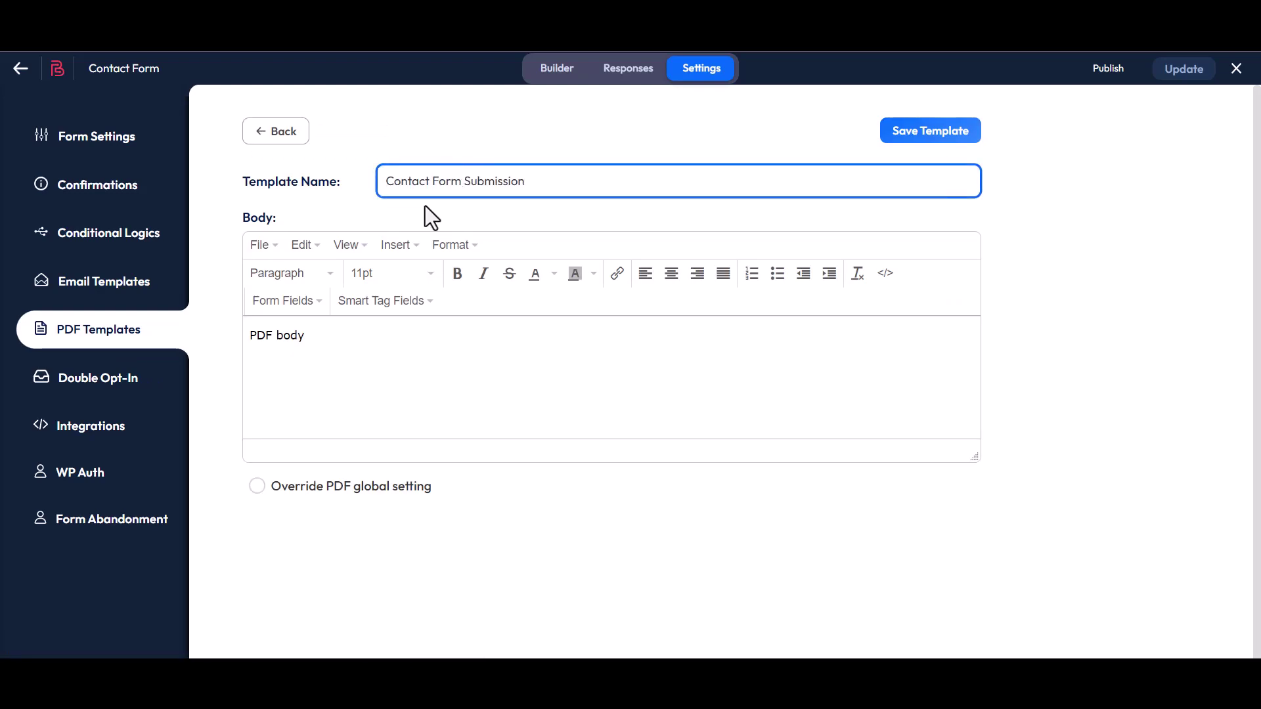
left_click(428, 213)
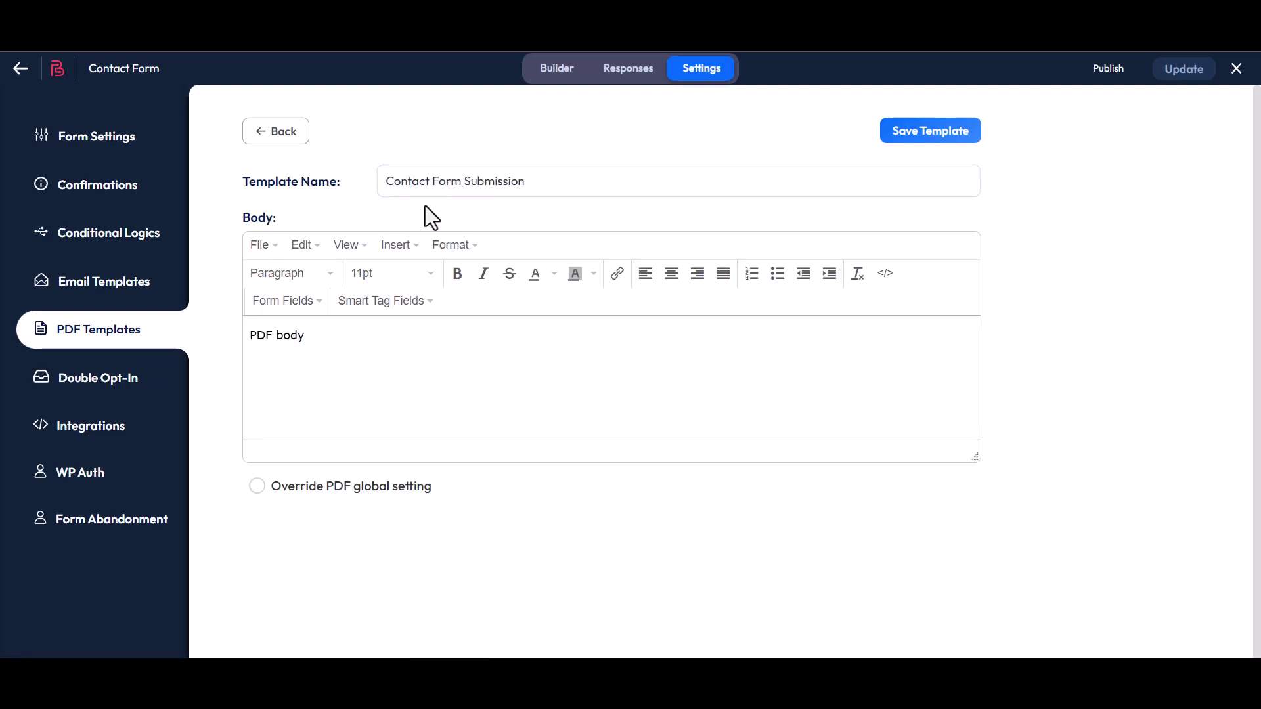
triple_click(308, 322)
key("BackSpace")
Insert the Bit Form logo image, 200 px wide, centred at the top of the body.
left_click(671, 261)
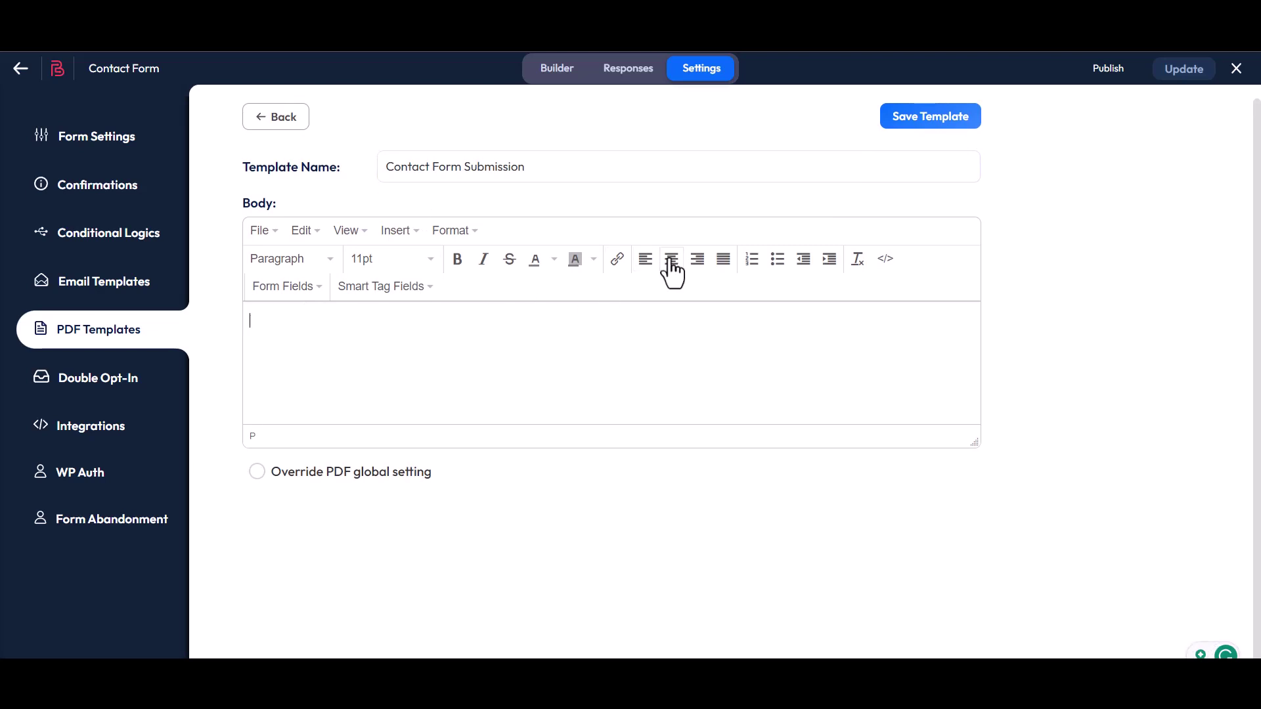
left_click(401, 233)
left_click(407, 261)
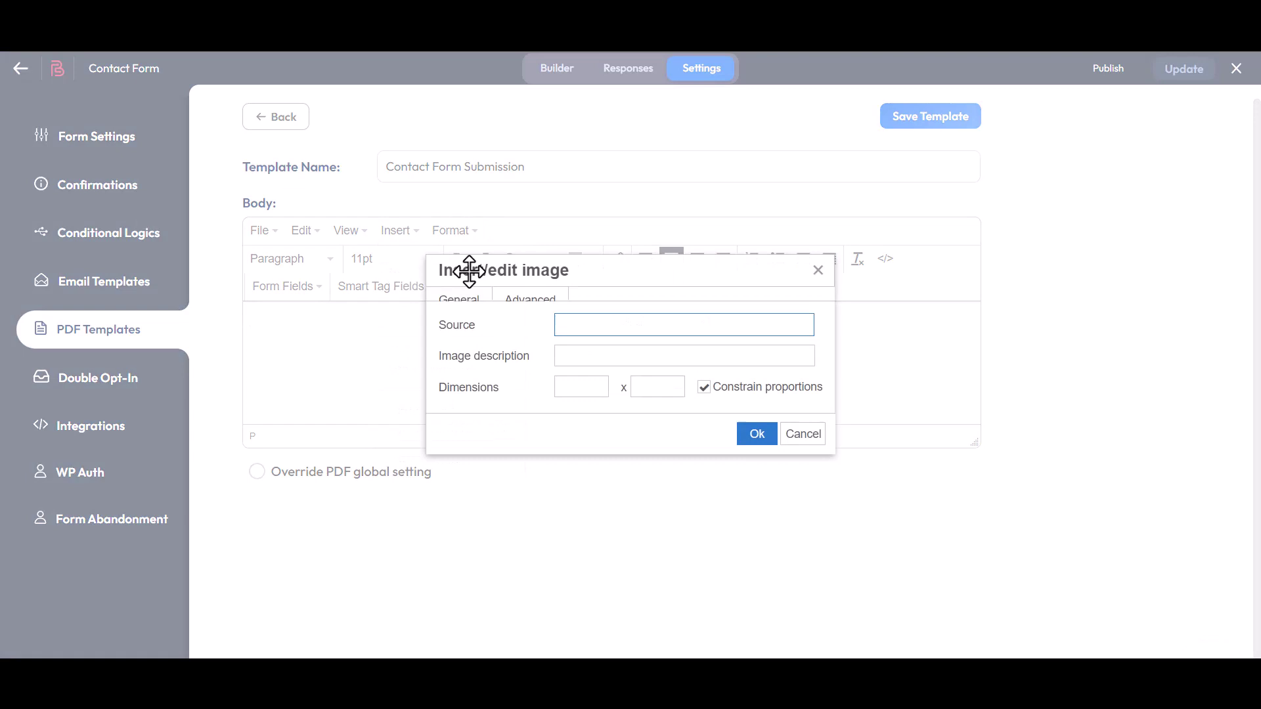
type("https://bitapps.pro/wp-content/uploads/2023/07/bit-form.svg")
left_click(586, 360)
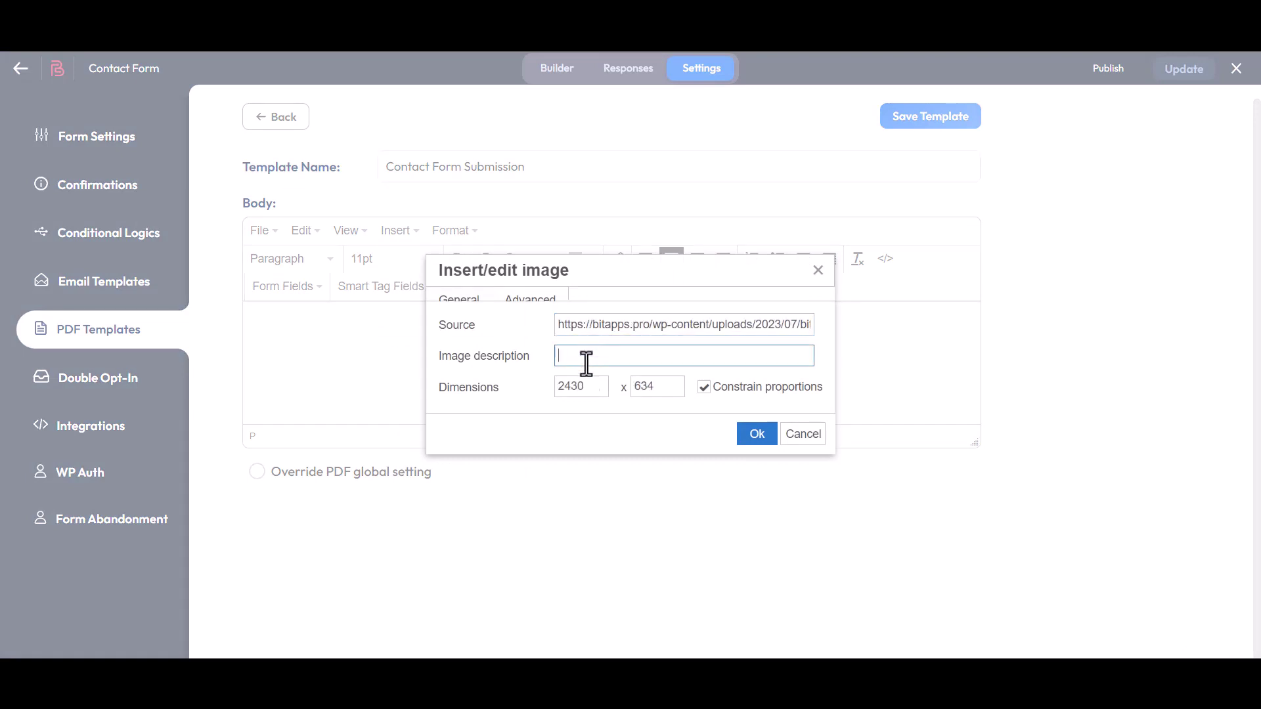
double_click(591, 387)
type("200")
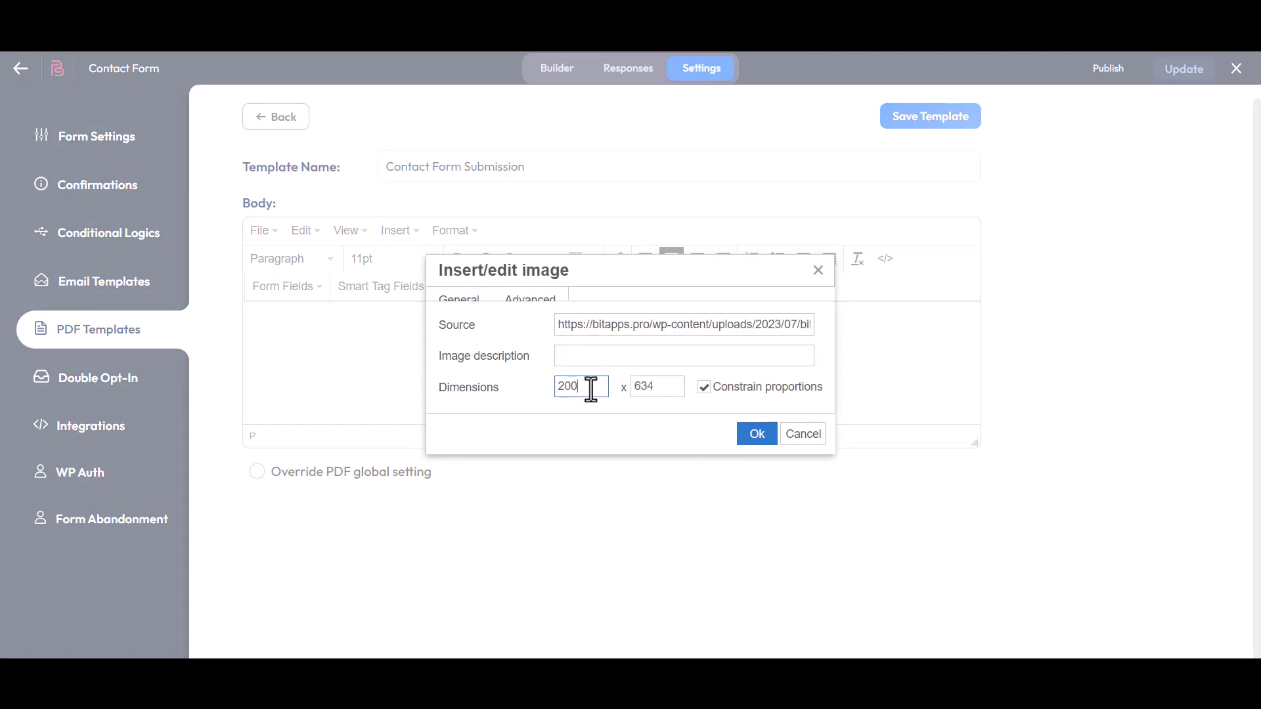
left_click(687, 400)
left_click(755, 436)
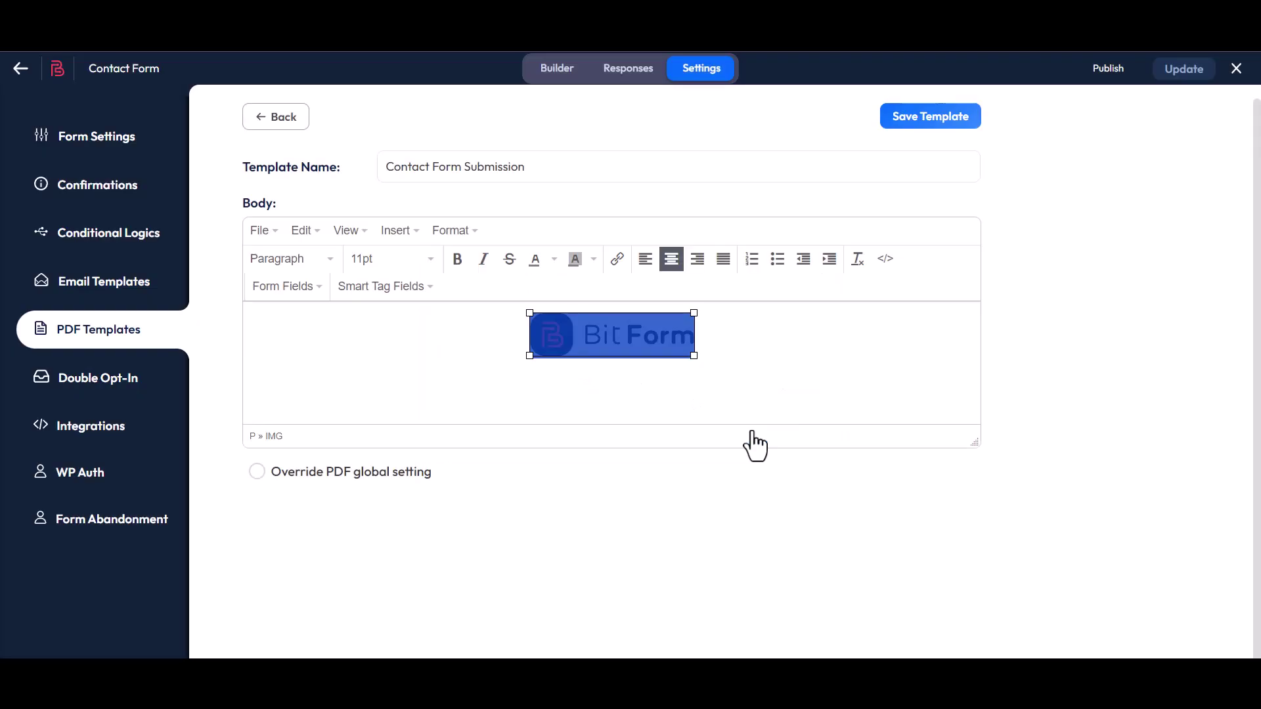
Shrink the logo slightly and add a 'Contact Form Submission' heading below it at 18pt.
left_click(703, 392)
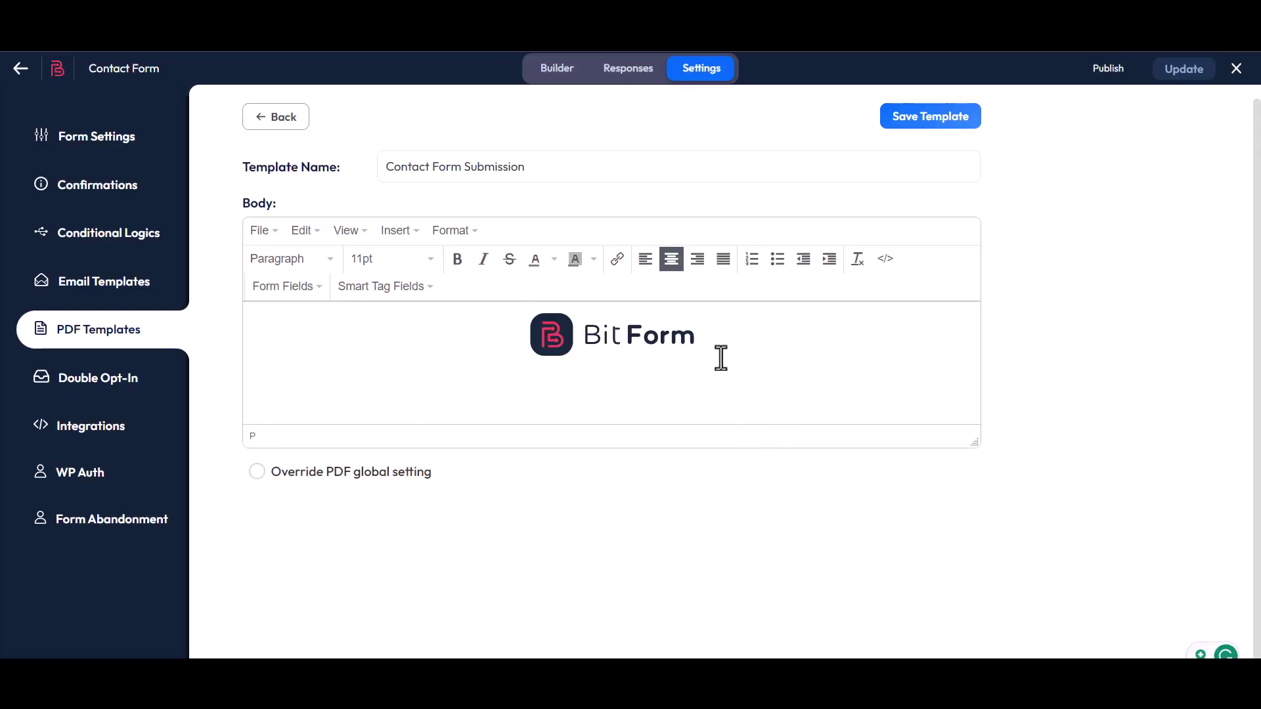
left_click(676, 336)
left_click_drag(691, 357, 675, 348)
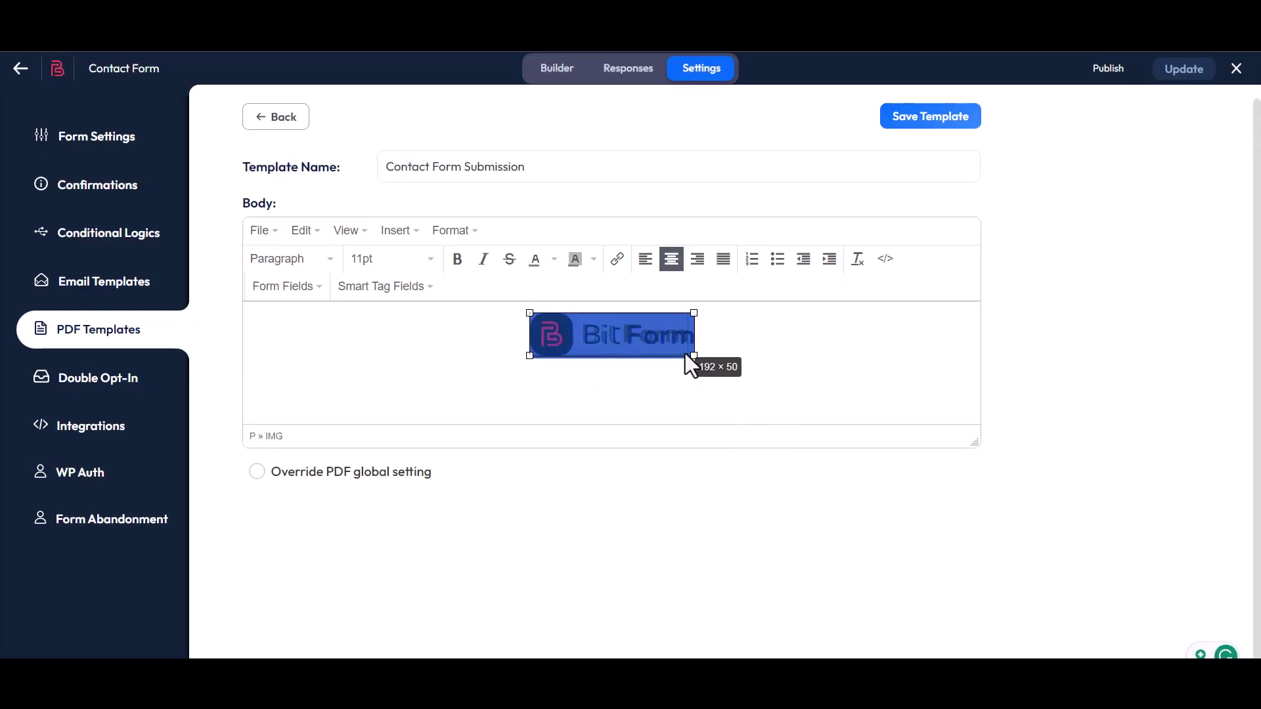
left_click(661, 366)
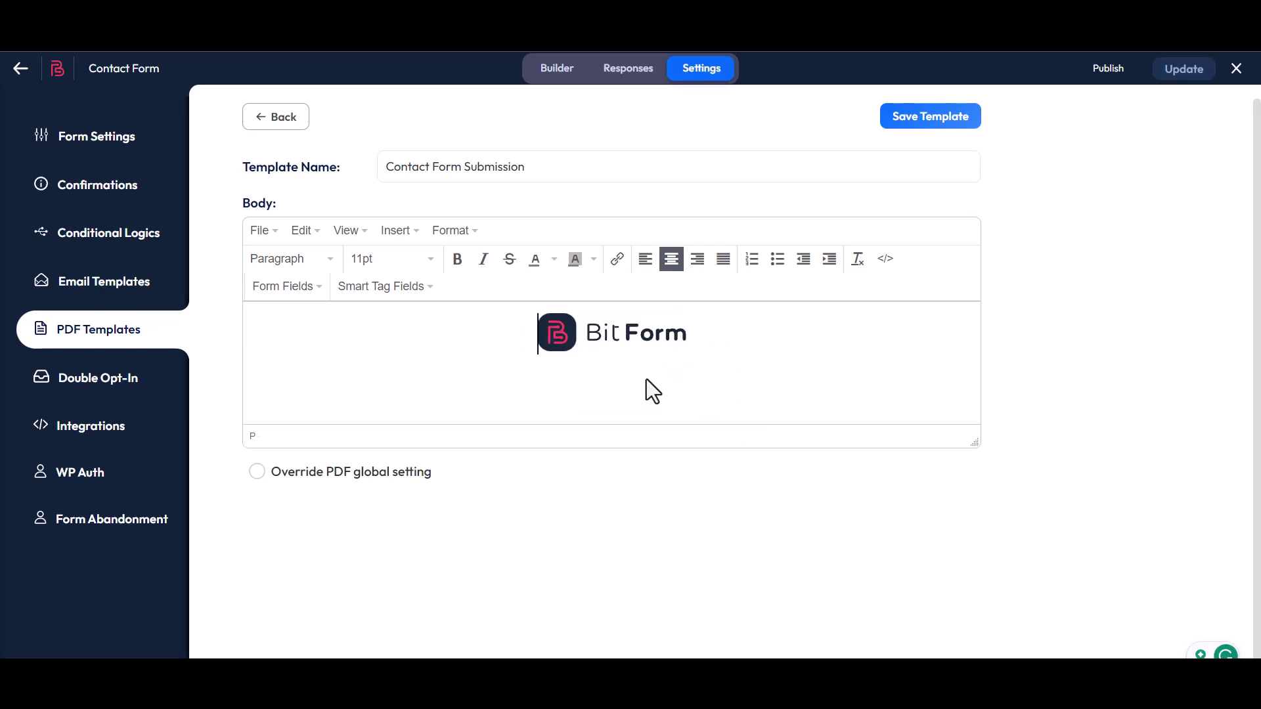
type("Contact Form Submission")
triple_click(613, 373)
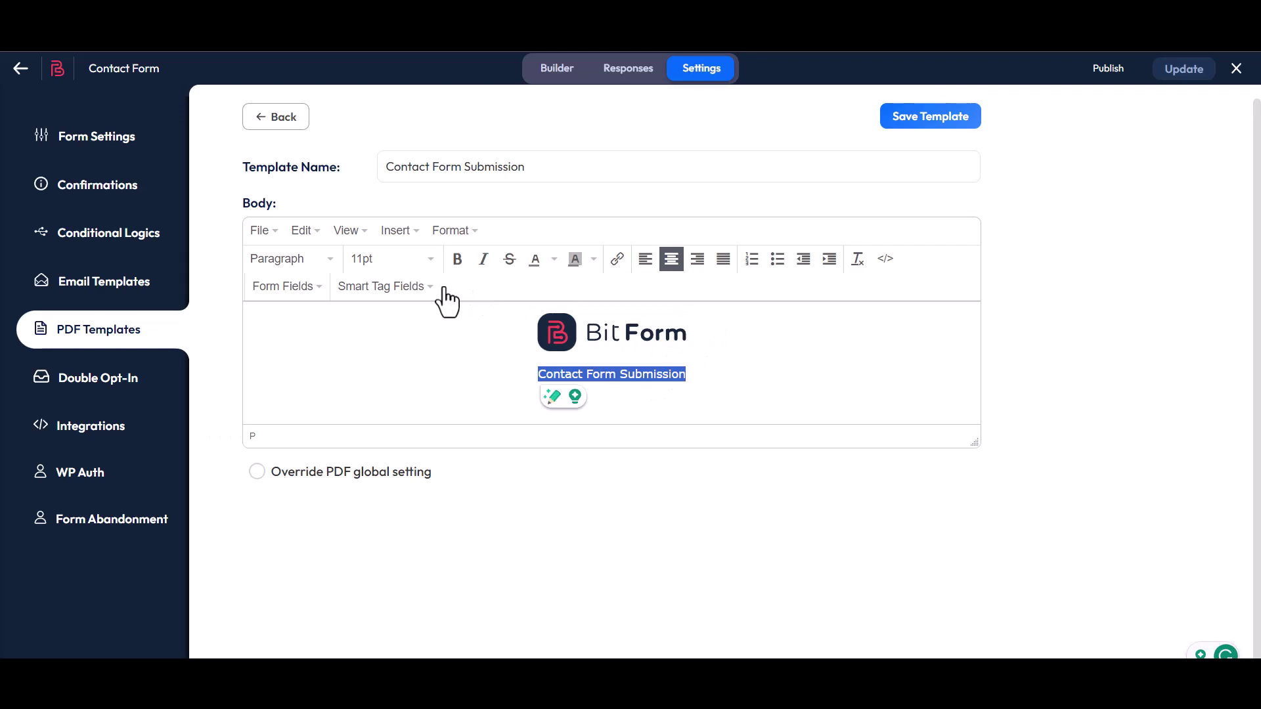
left_click(394, 262)
left_click(366, 384)
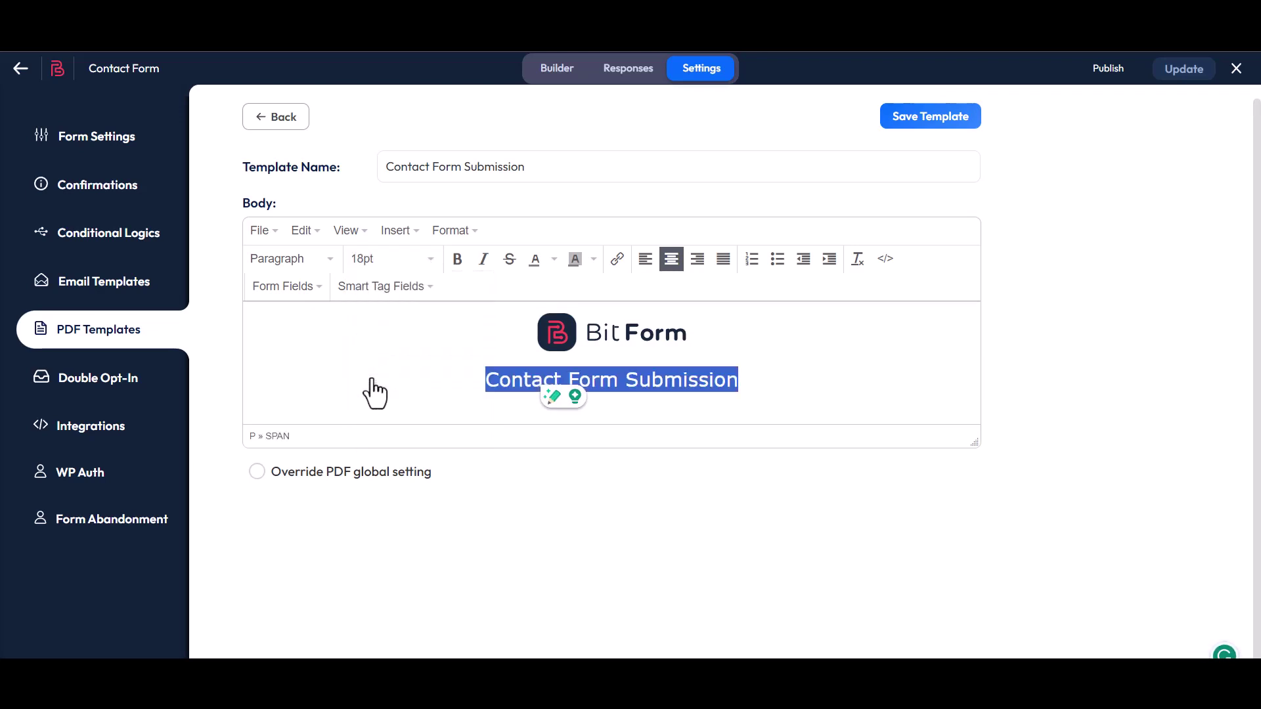
Add a blank line between logo and heading, and drag the body editor taller.
left_click(731, 340)
key("Return")
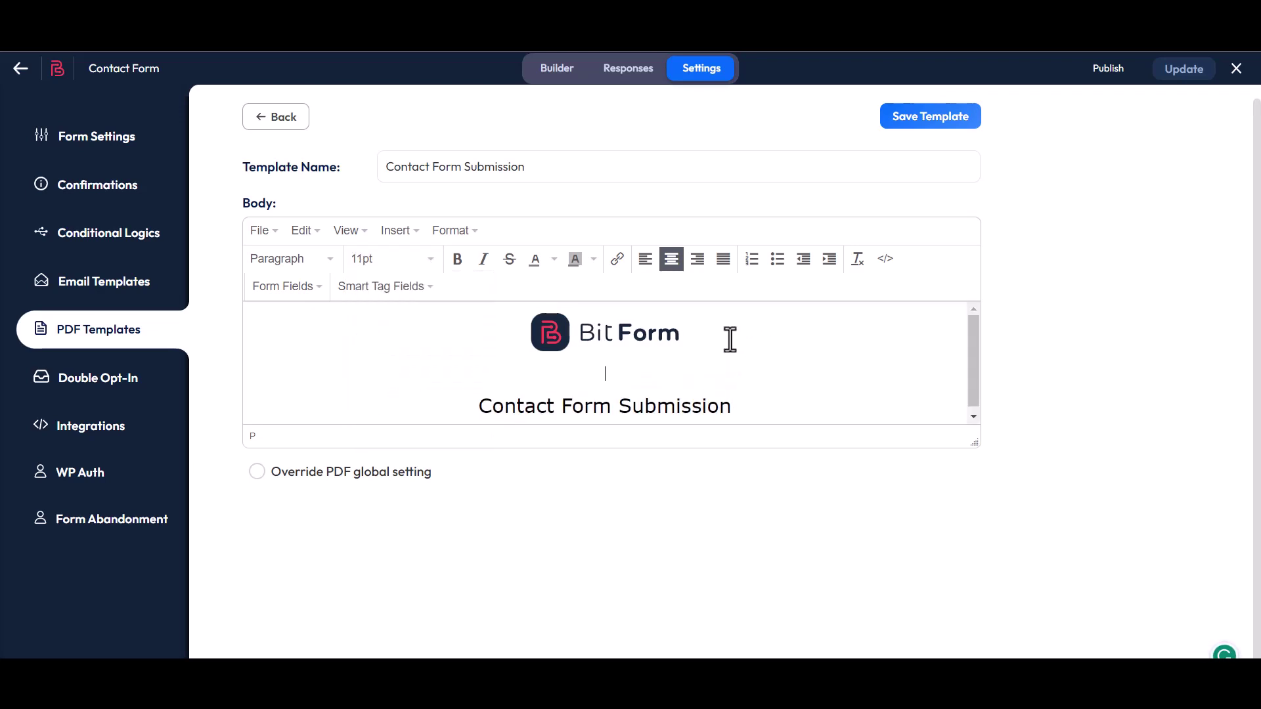
key("Return")
key("BackSpace")
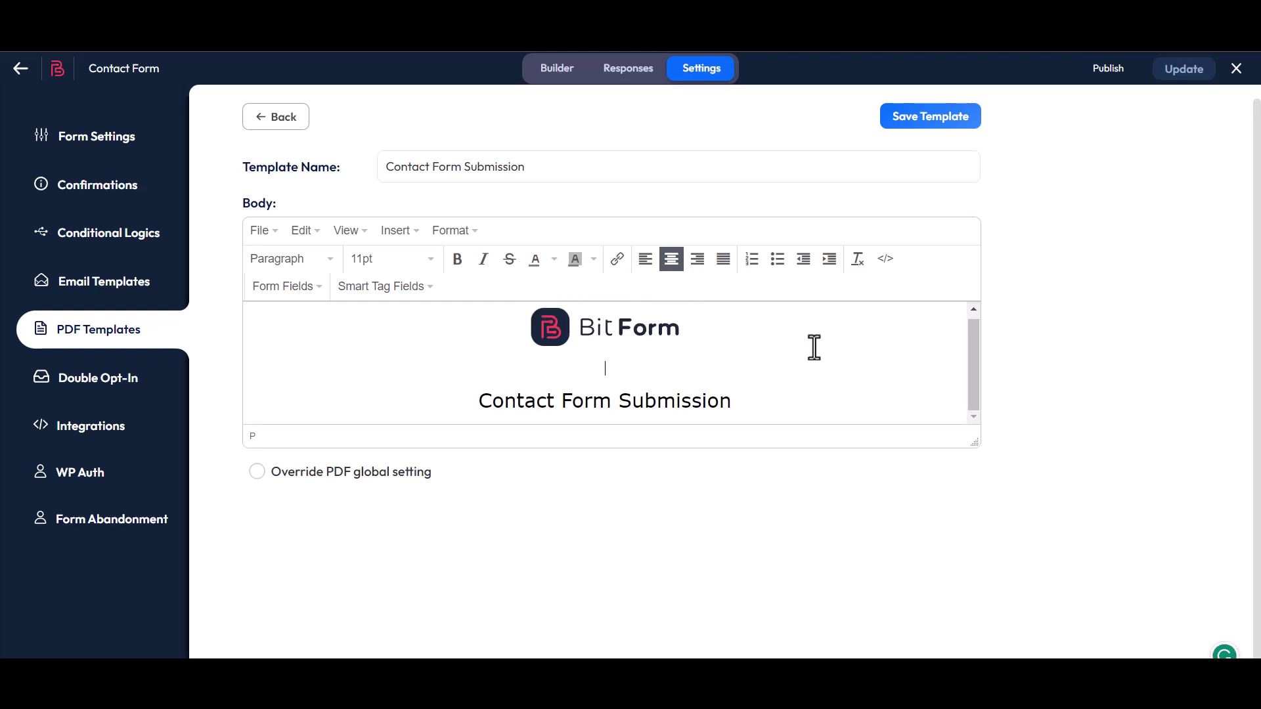
left_click(796, 394)
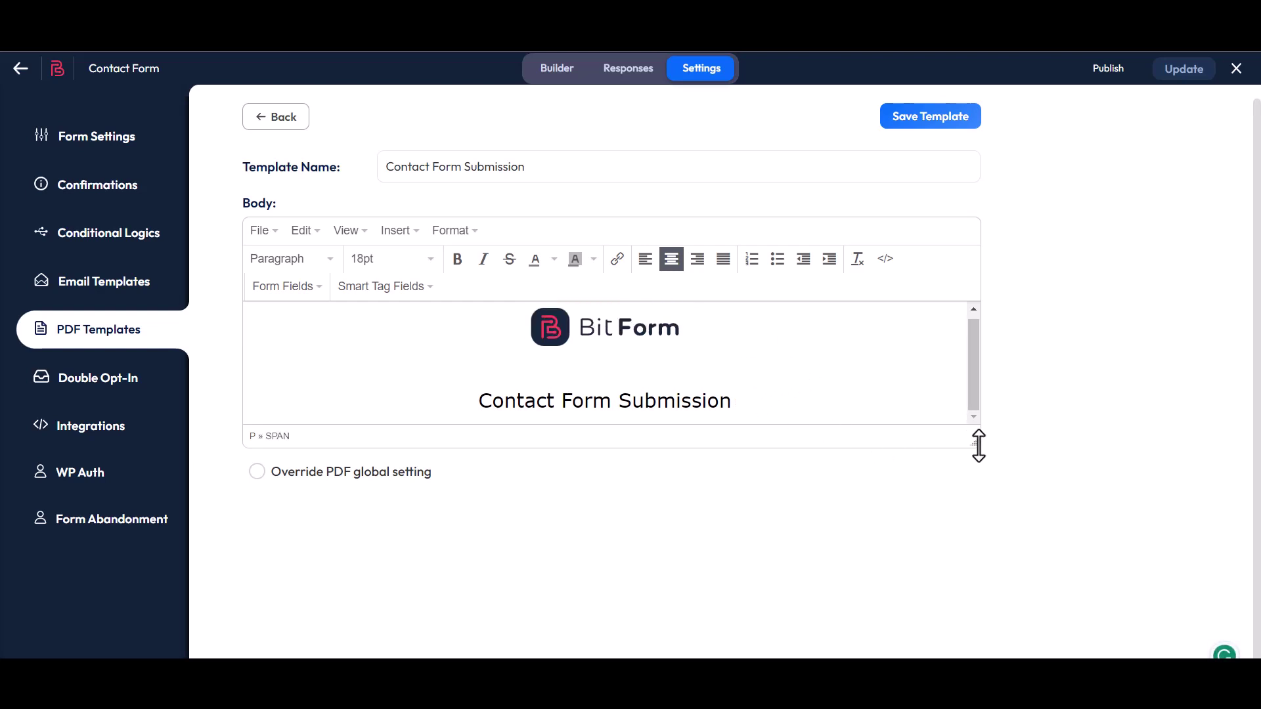
left_click_drag(965, 446, 1011, 584)
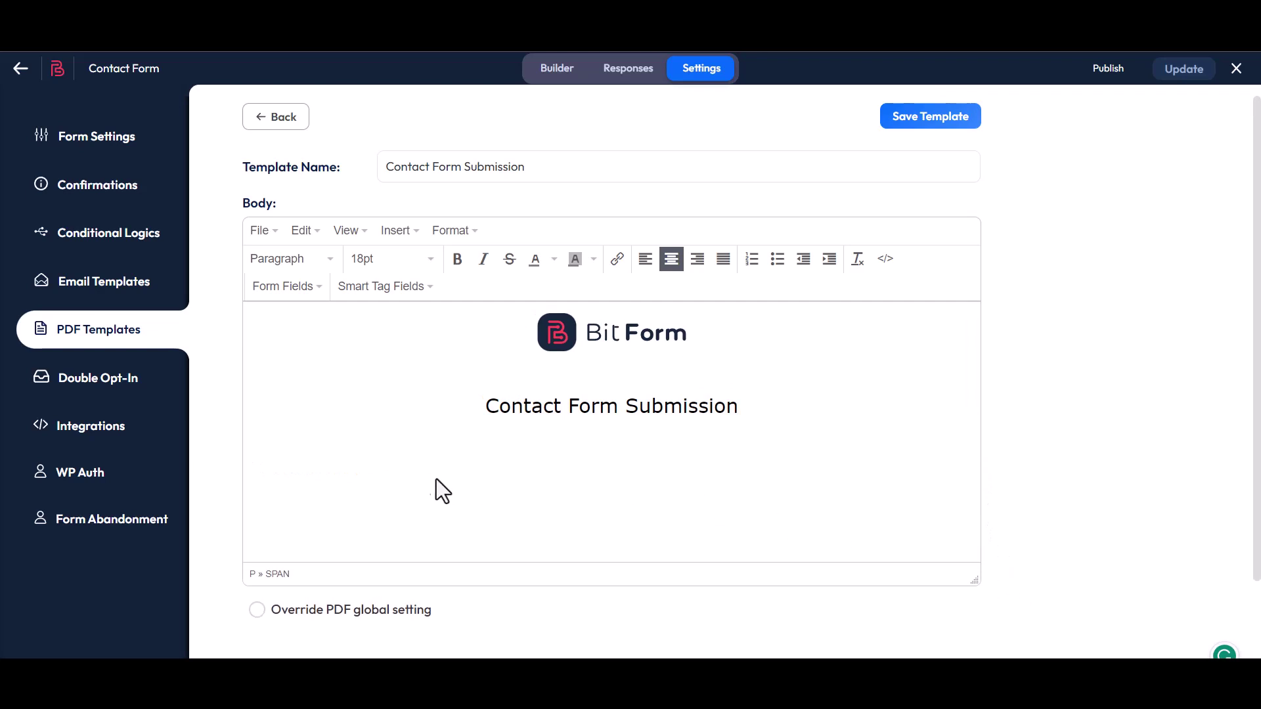
Add Submitted By, Email Address and Phone Number lines, each followed by its form-field value.
left_click(325, 511)
type("Submitted By:")
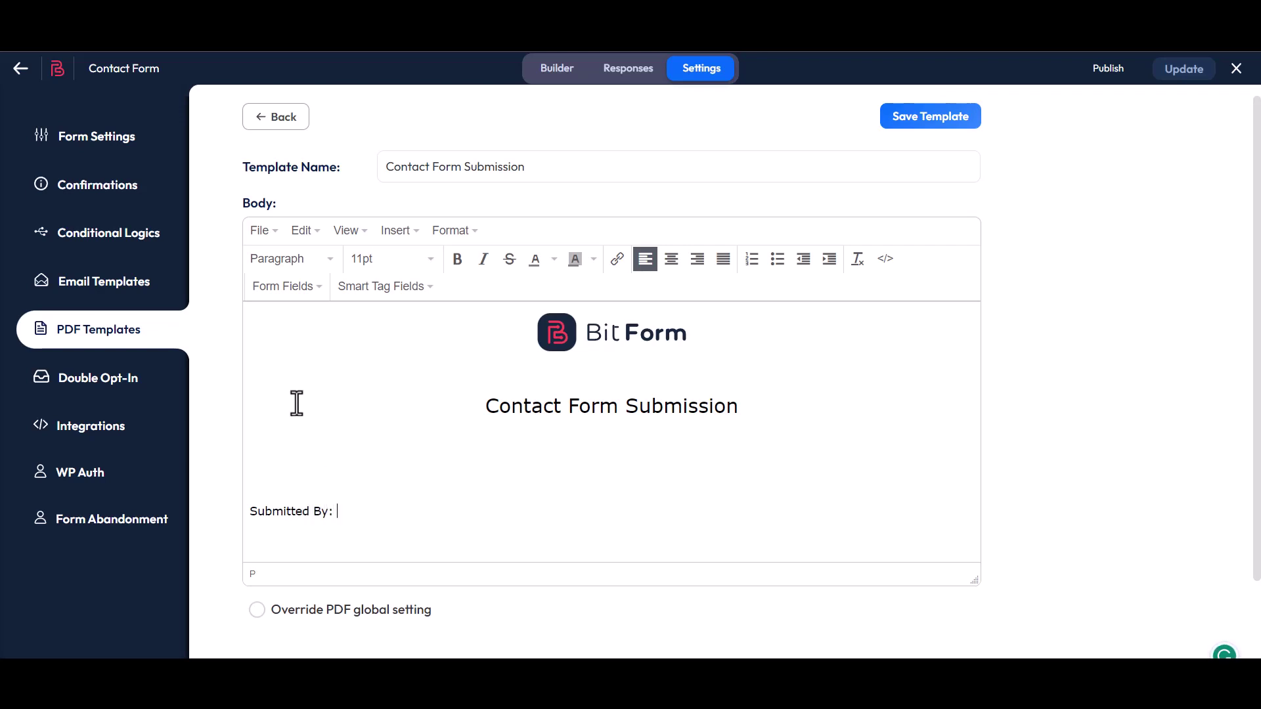
left_click(285, 290)
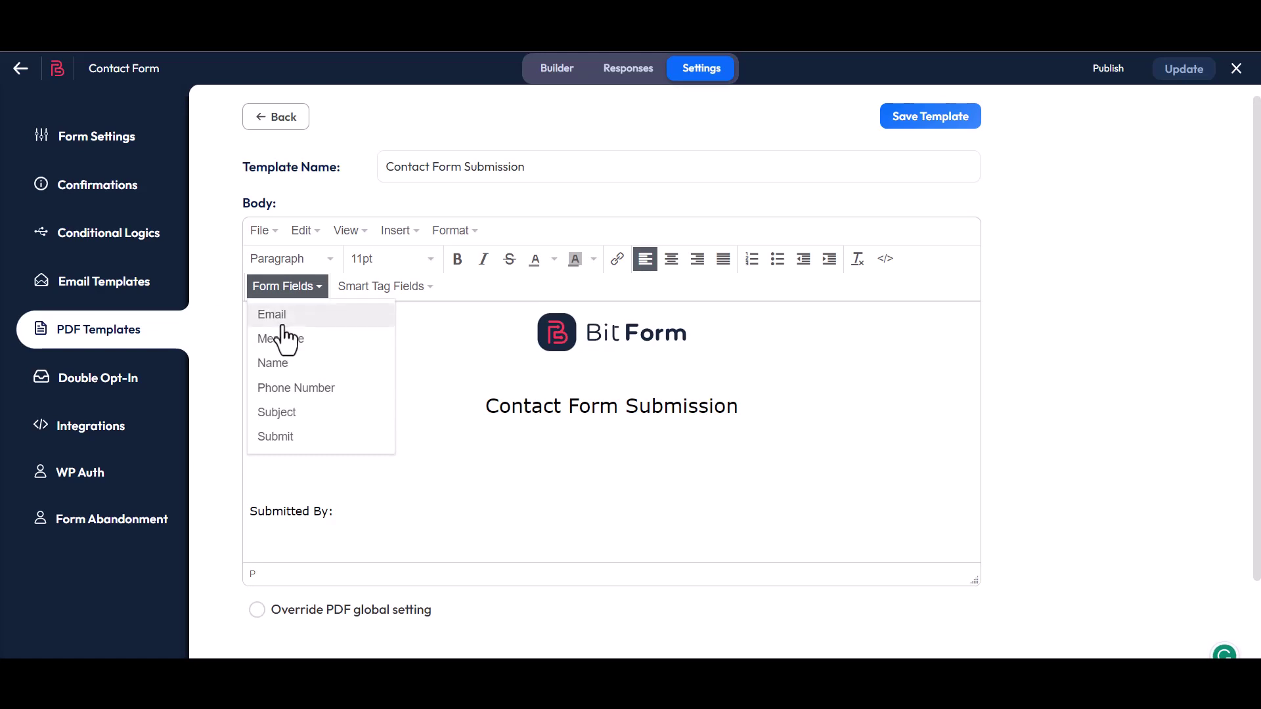
left_click(276, 365)
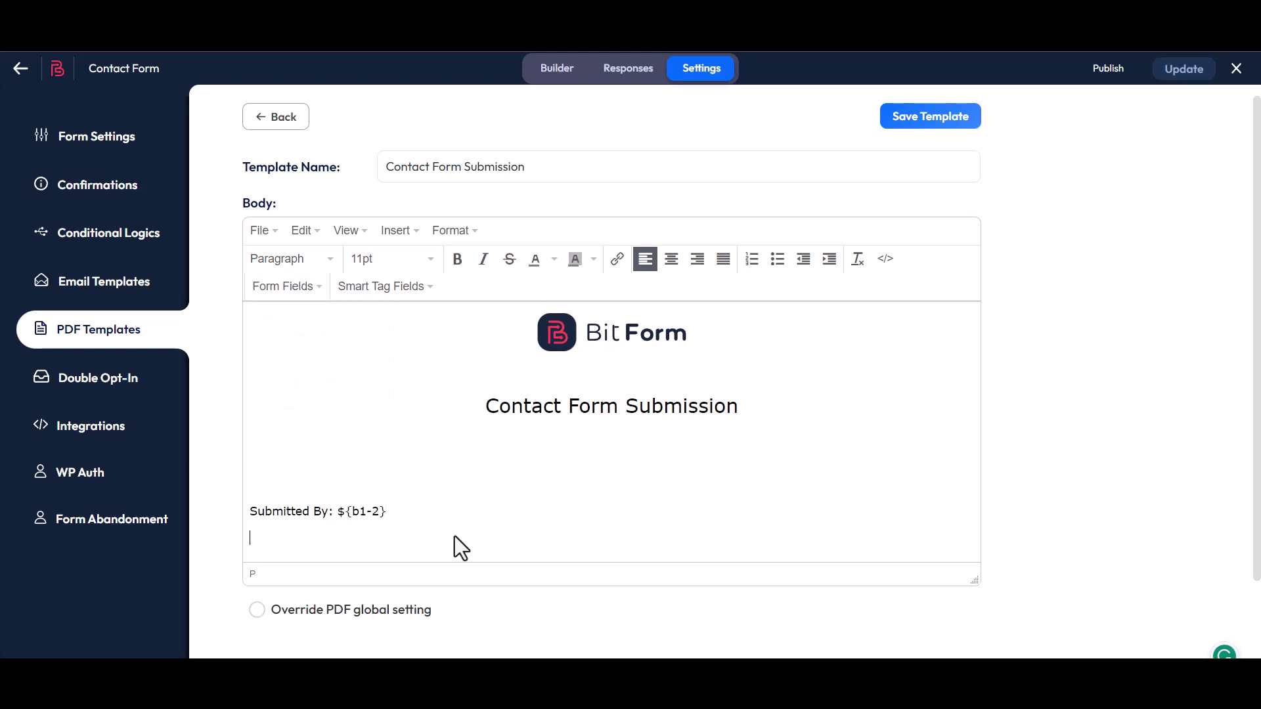
type("Email Addr")
type("ess:")
left_click(292, 287)
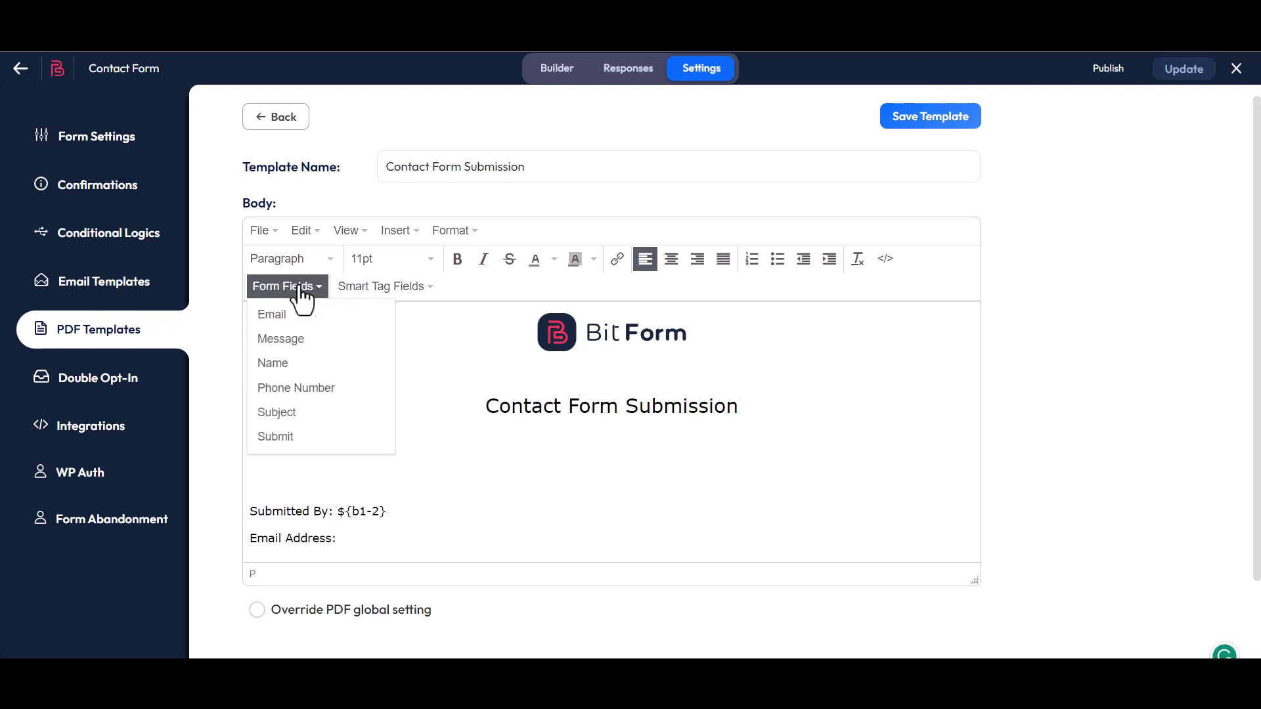
left_click(272, 315)
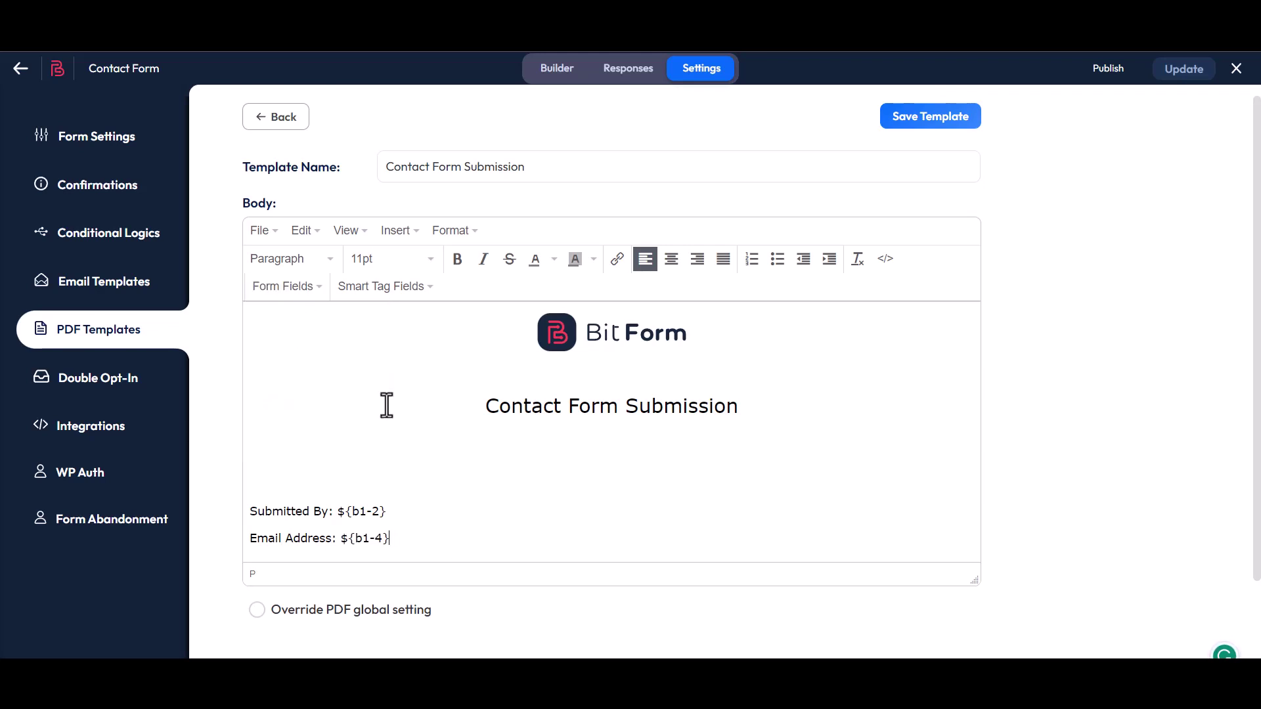
scroll(420, 460, "down", 1)
key("Return")
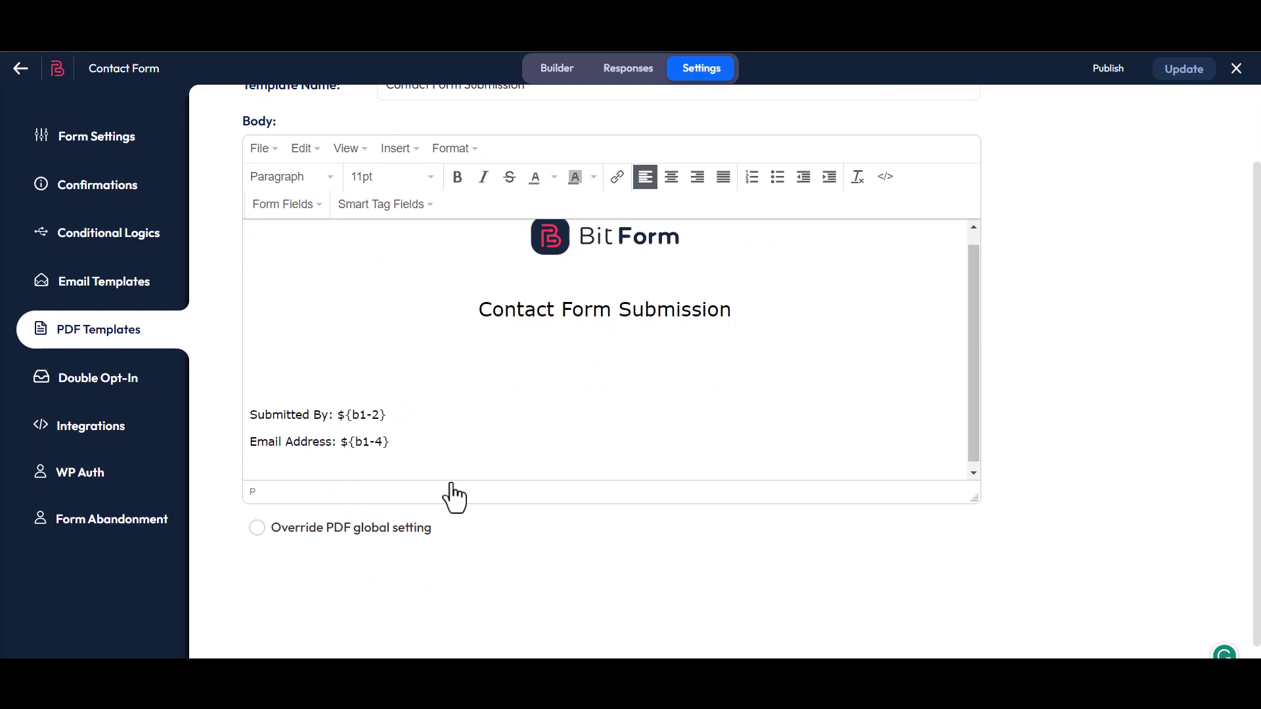
type("Phone N")
type("umber:")
left_click(282, 204)
left_click(314, 305)
Add Subject and Message lines, each followed by its form-field value.
key("Return")
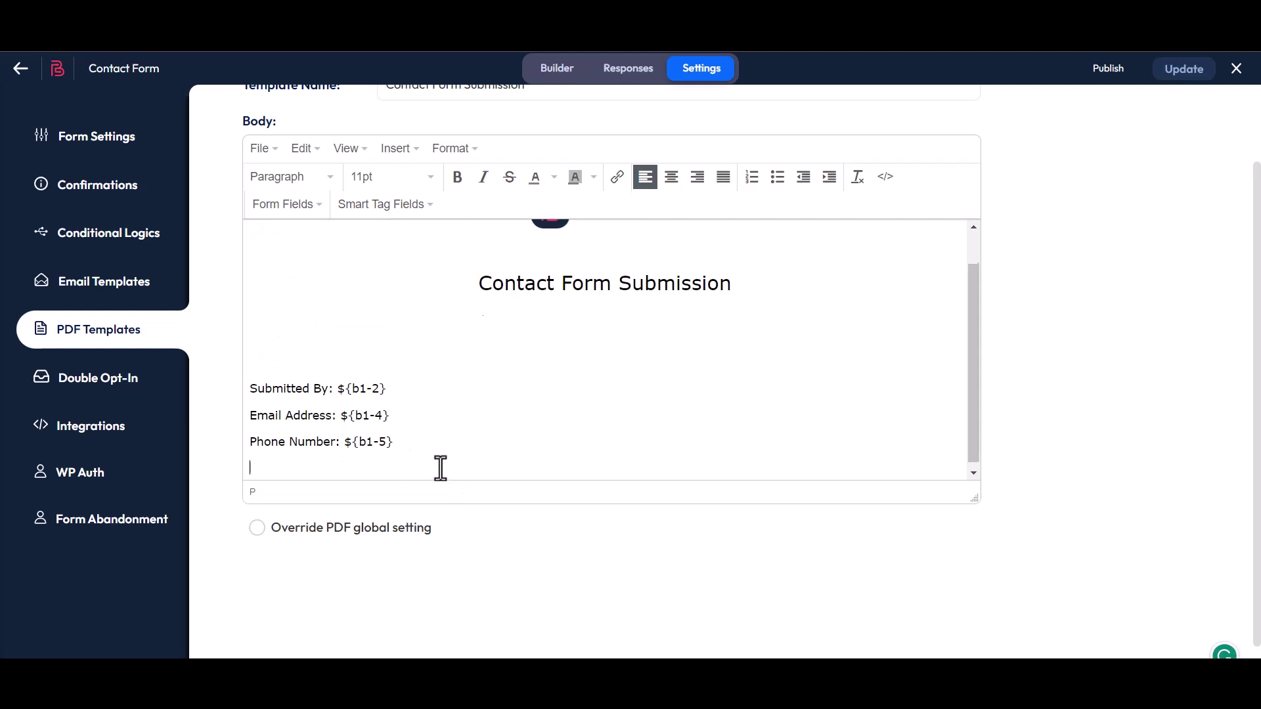
type("Subject:")
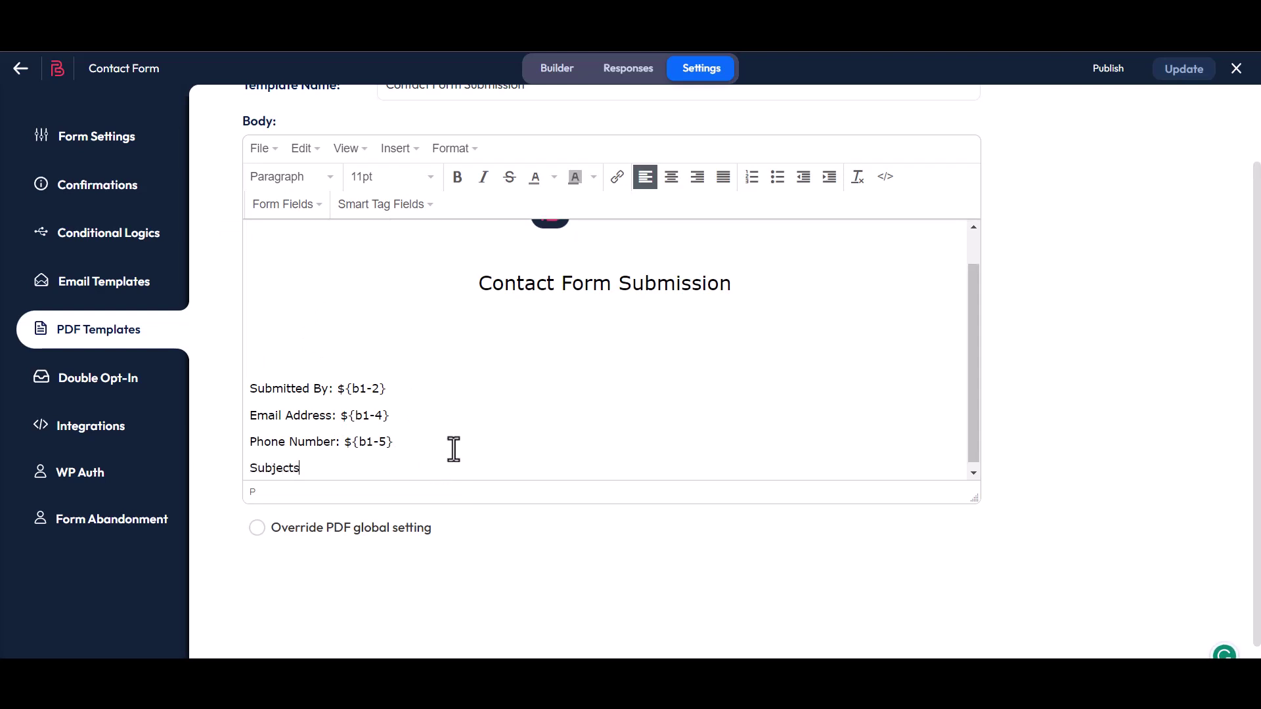
left_click(282, 203)
left_click(276, 328)
key("Return")
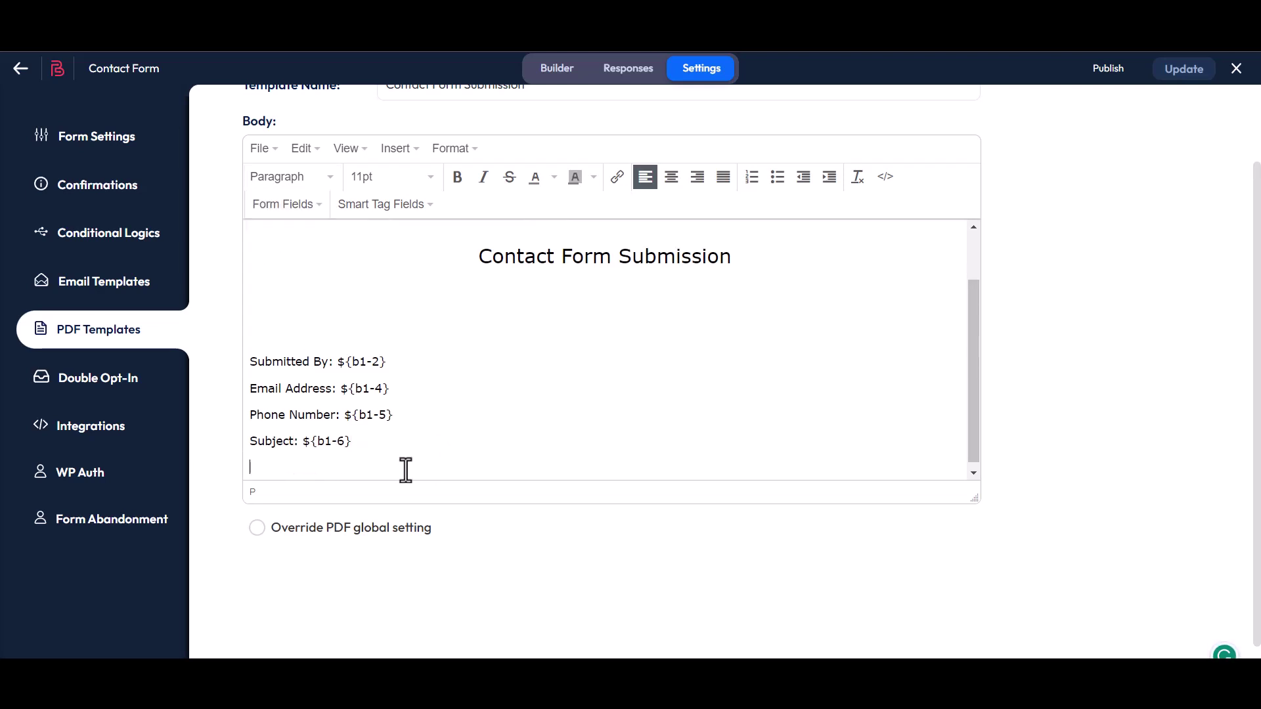
type("Message:")
left_click(289, 207)
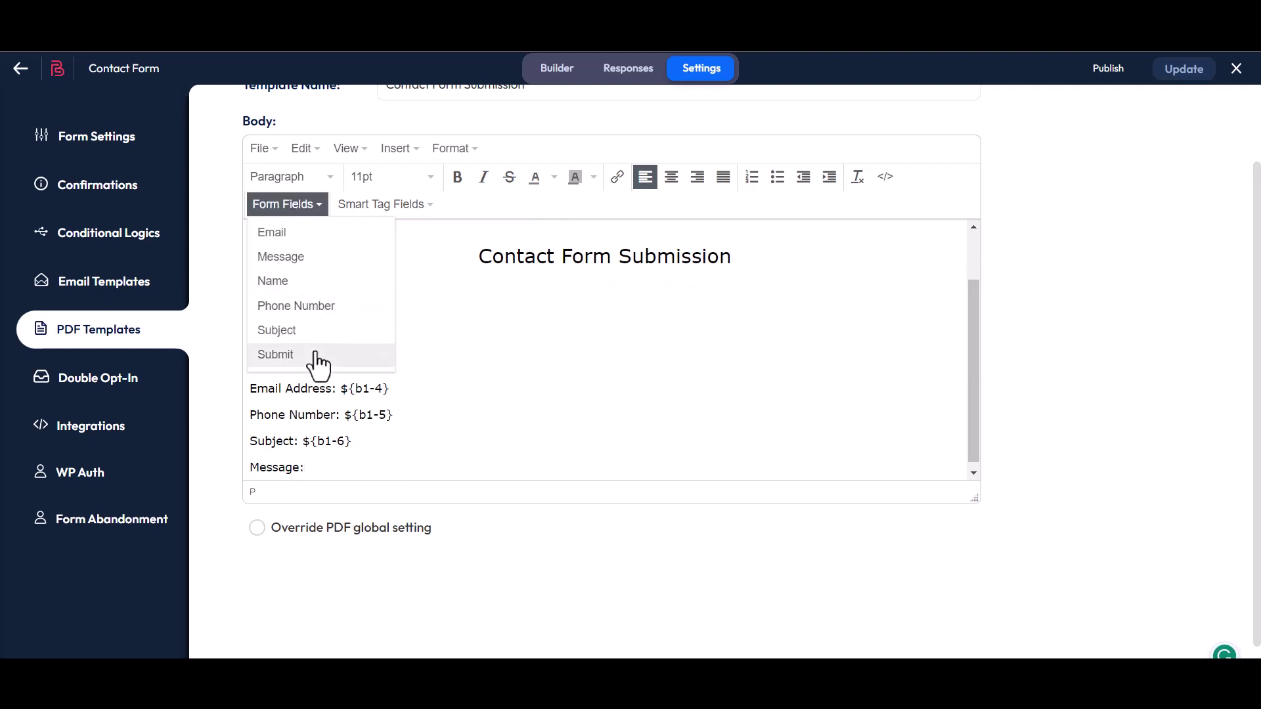
left_click(286, 258)
Add a 'Date and Time of Submission:' line with the Current Date Time smart tag.
key("Return")
key("Return")
key("Return")
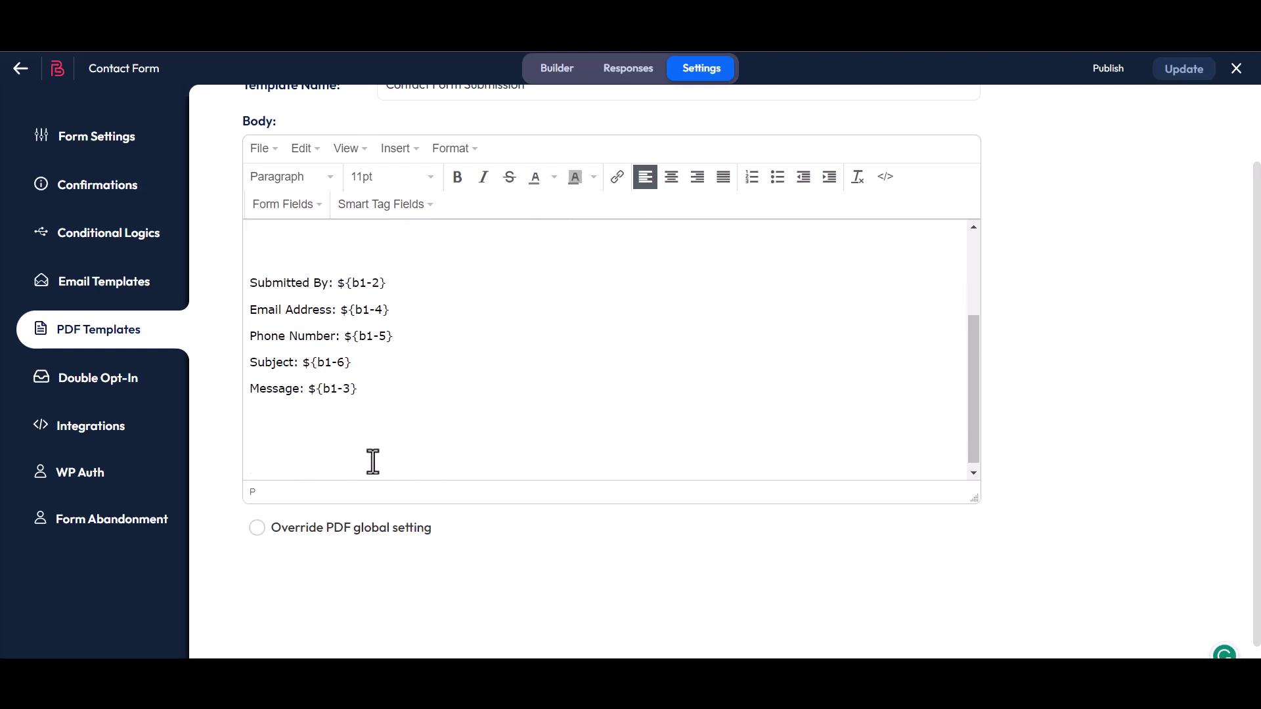
type("Dateand Ti")
type("me of Subm")
type("ission:")
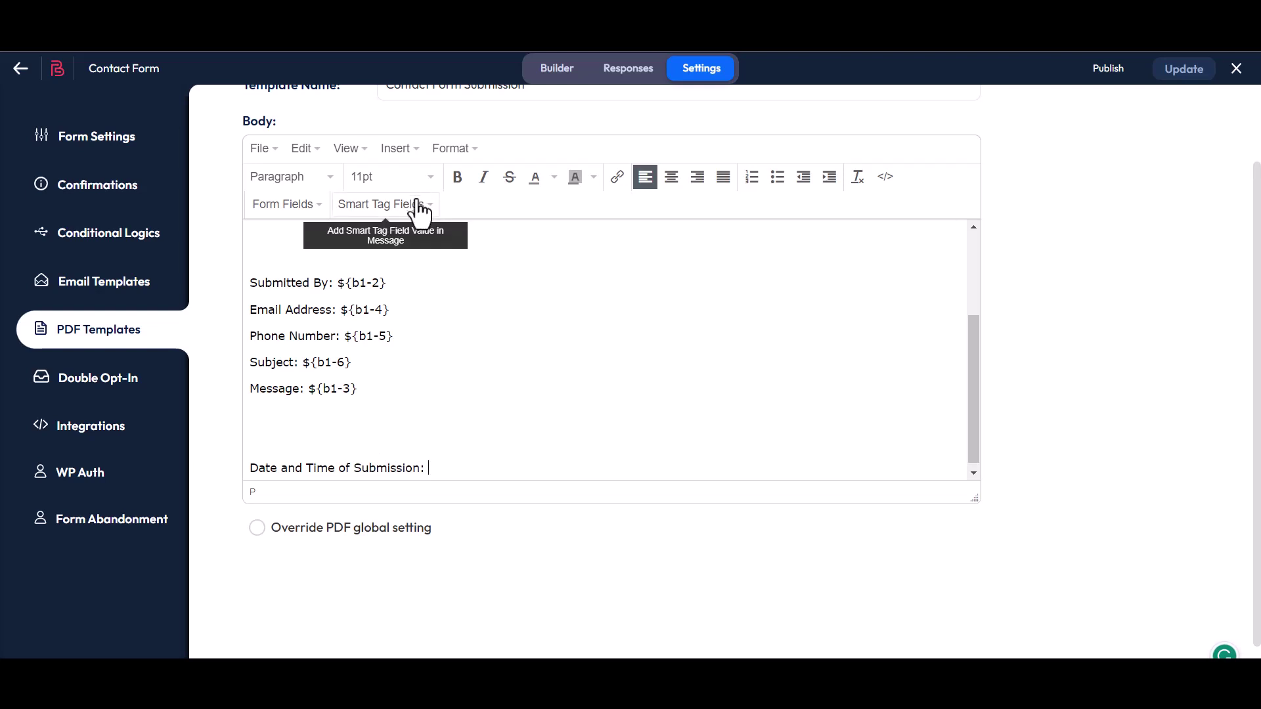
left_click(414, 204)
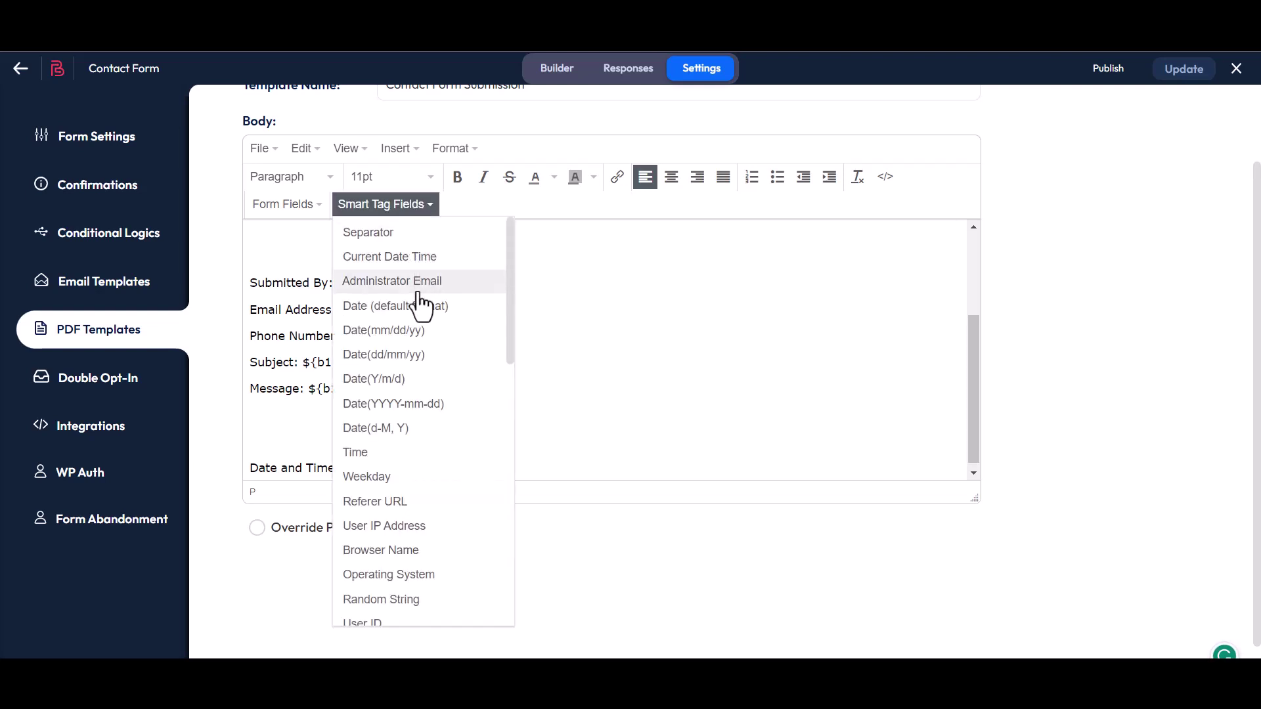
left_click(409, 258)
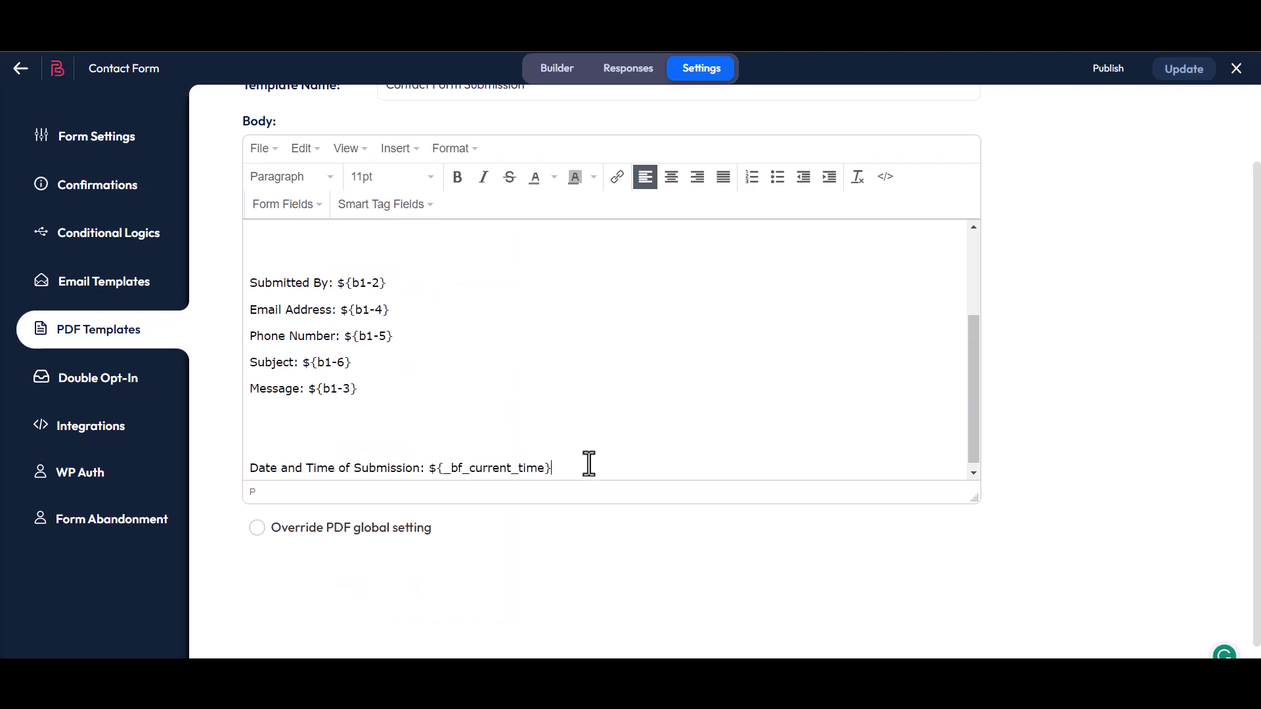
left_click_drag(589, 464, 482, 467)
left_click(563, 466)
scroll(714, 421, "up", 2)
Enable overriding the global PDF settings for this template.
scroll(587, 556, "down", 1)
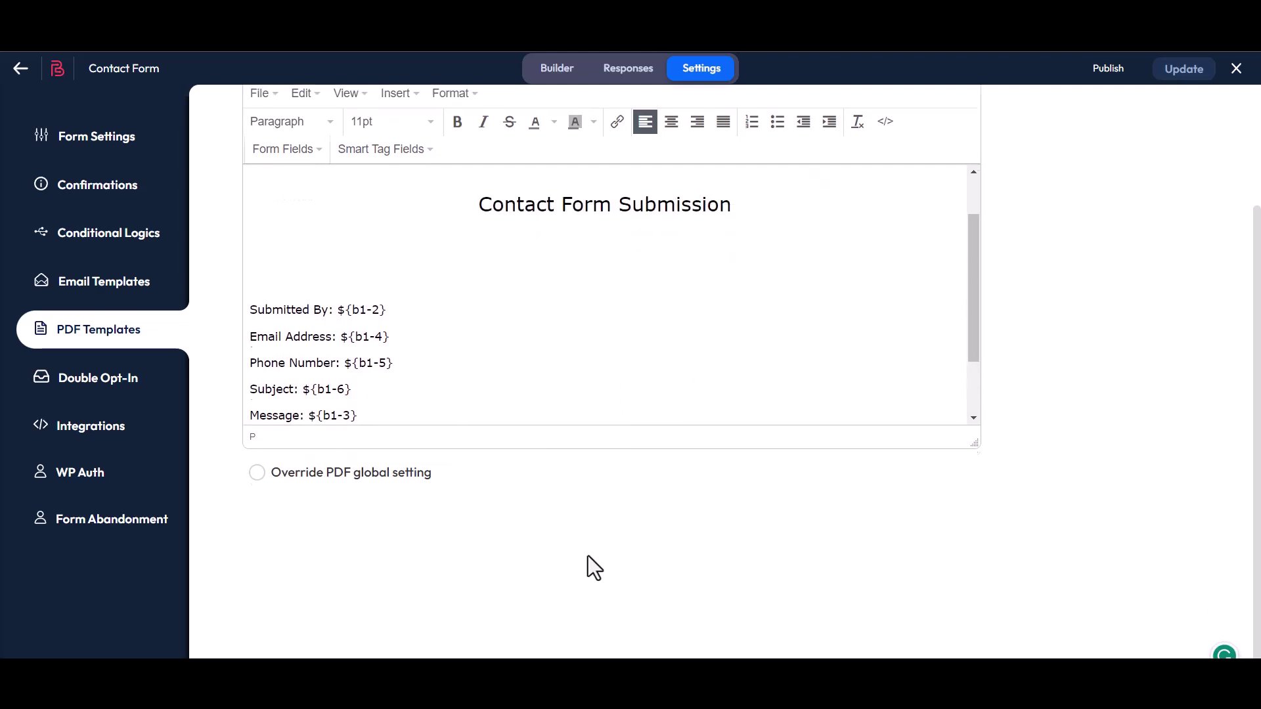
left_click(257, 473)
scroll(335, 483, "down", 3)
scroll(345, 473, "down", 1)
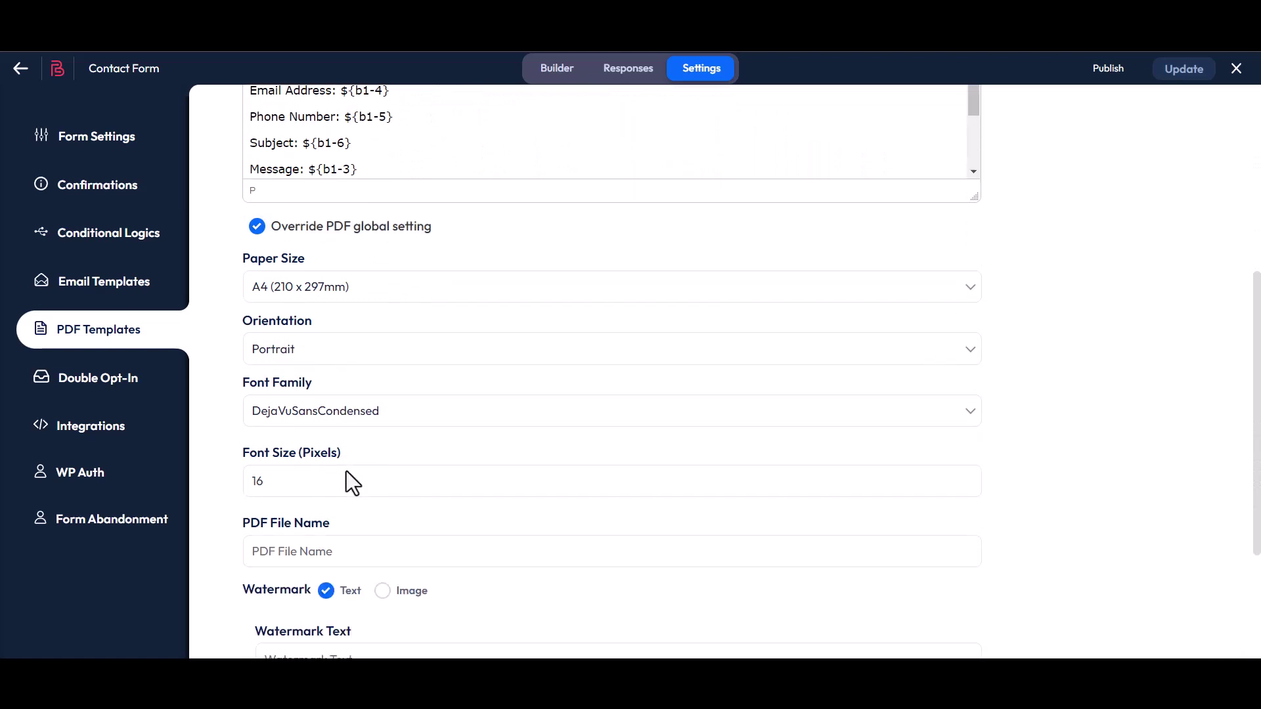
scroll(345, 474, "down", 1)
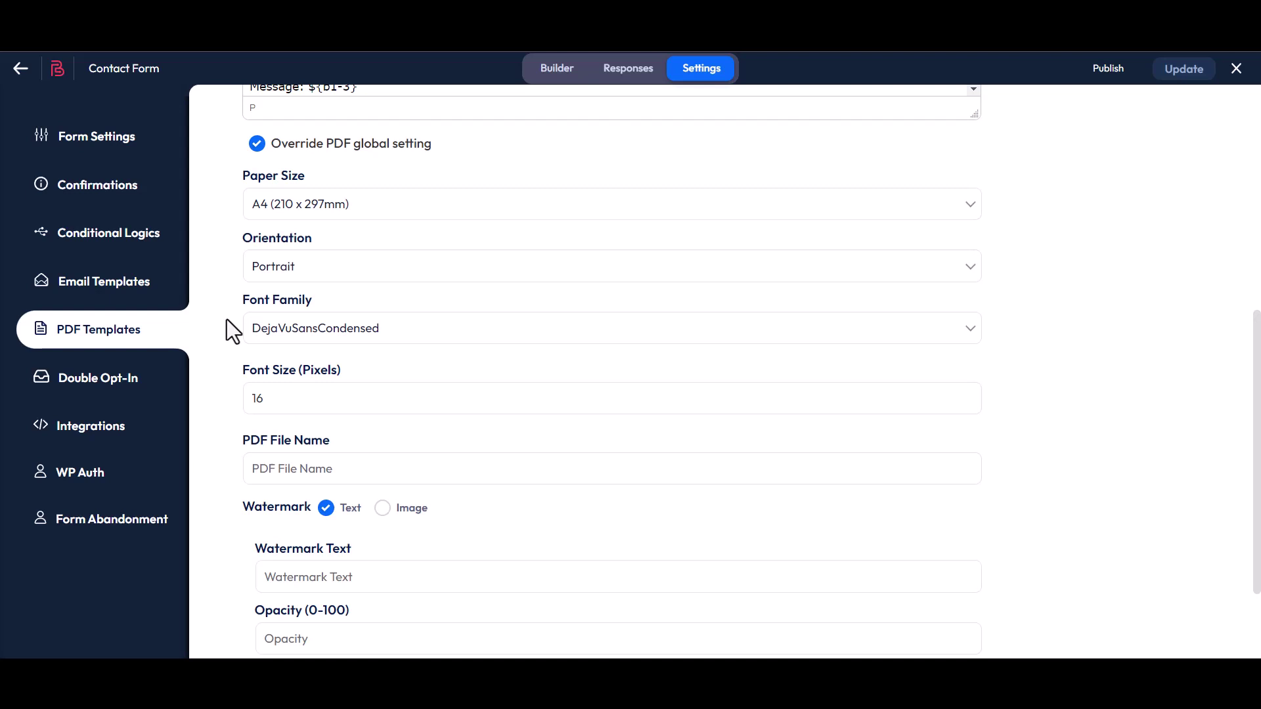
scroll(226, 320, "down", 3)
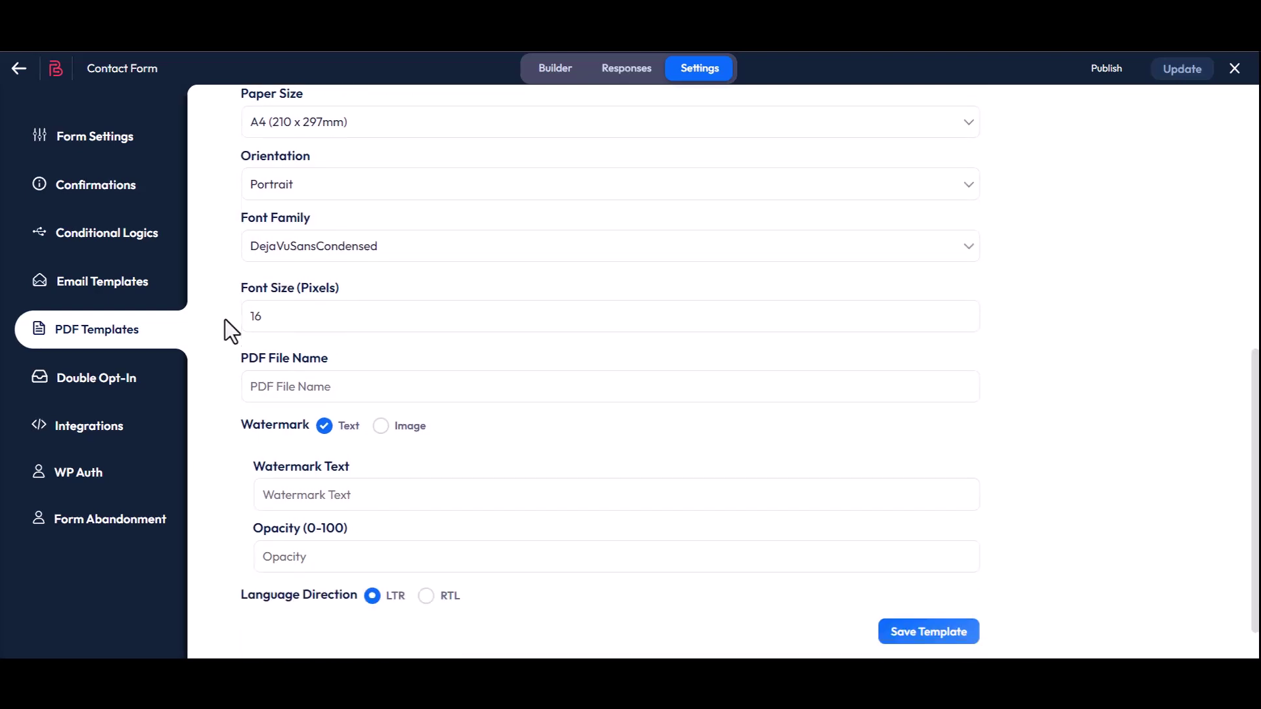
left_click_drag(231, 276, 329, 271)
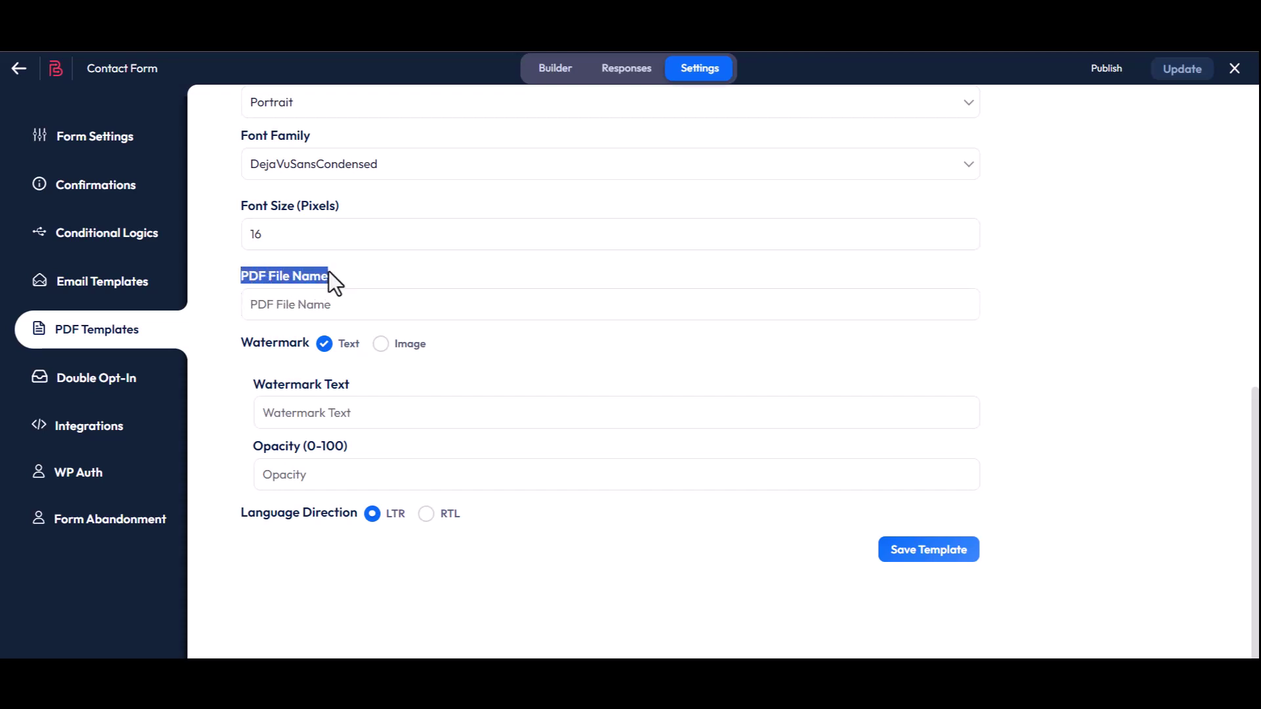
Set the PDF File Name to Contact_Form_Submission and save the template.
left_click(331, 306)
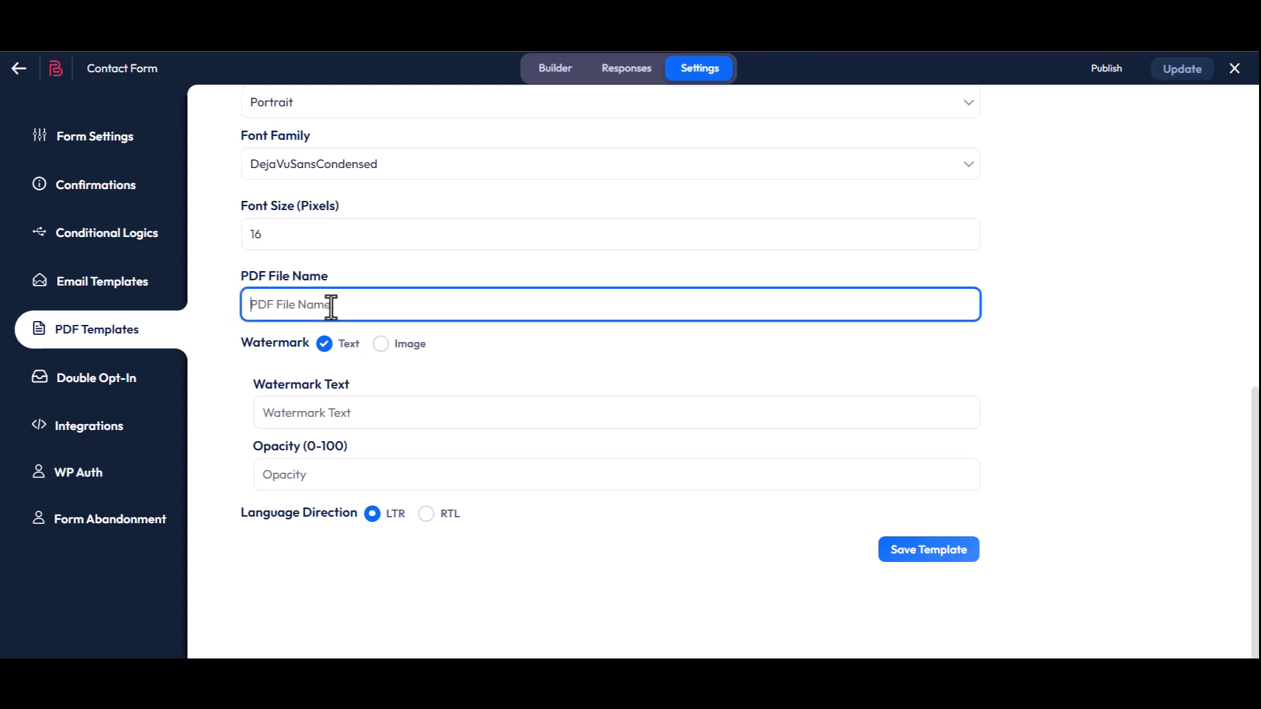
type("Contact_Form_Submission")
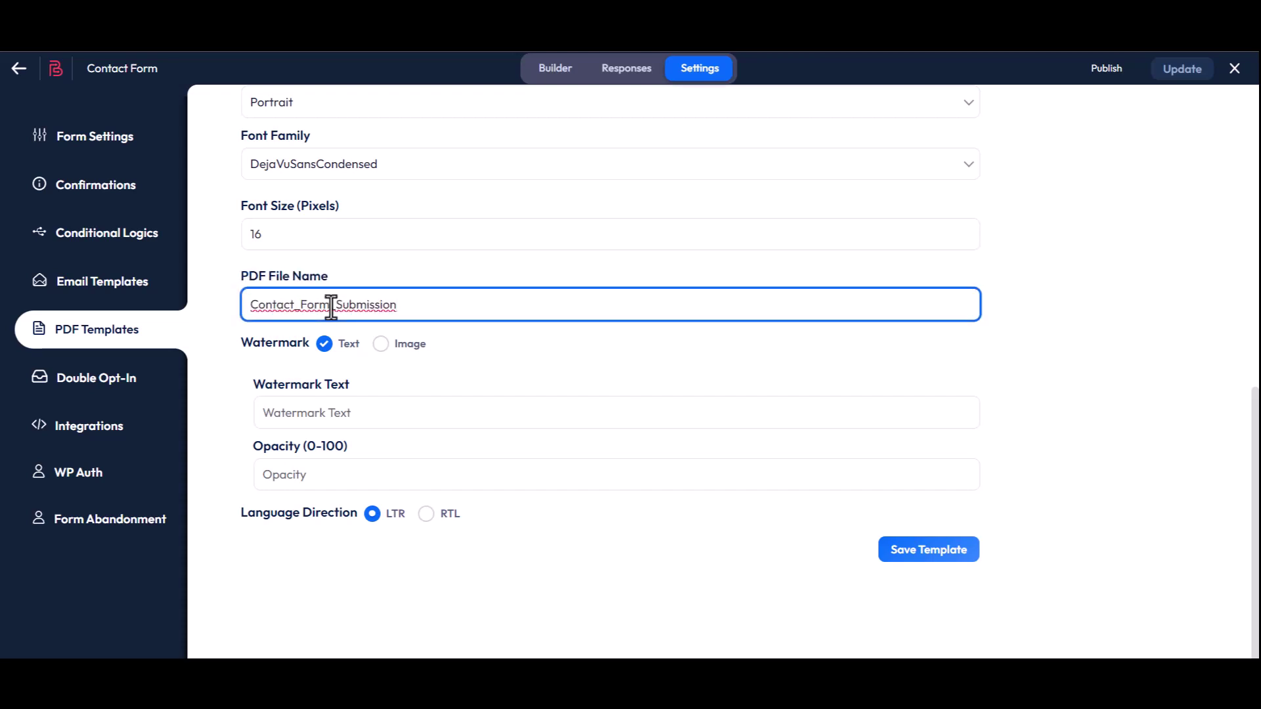
left_click(220, 329)
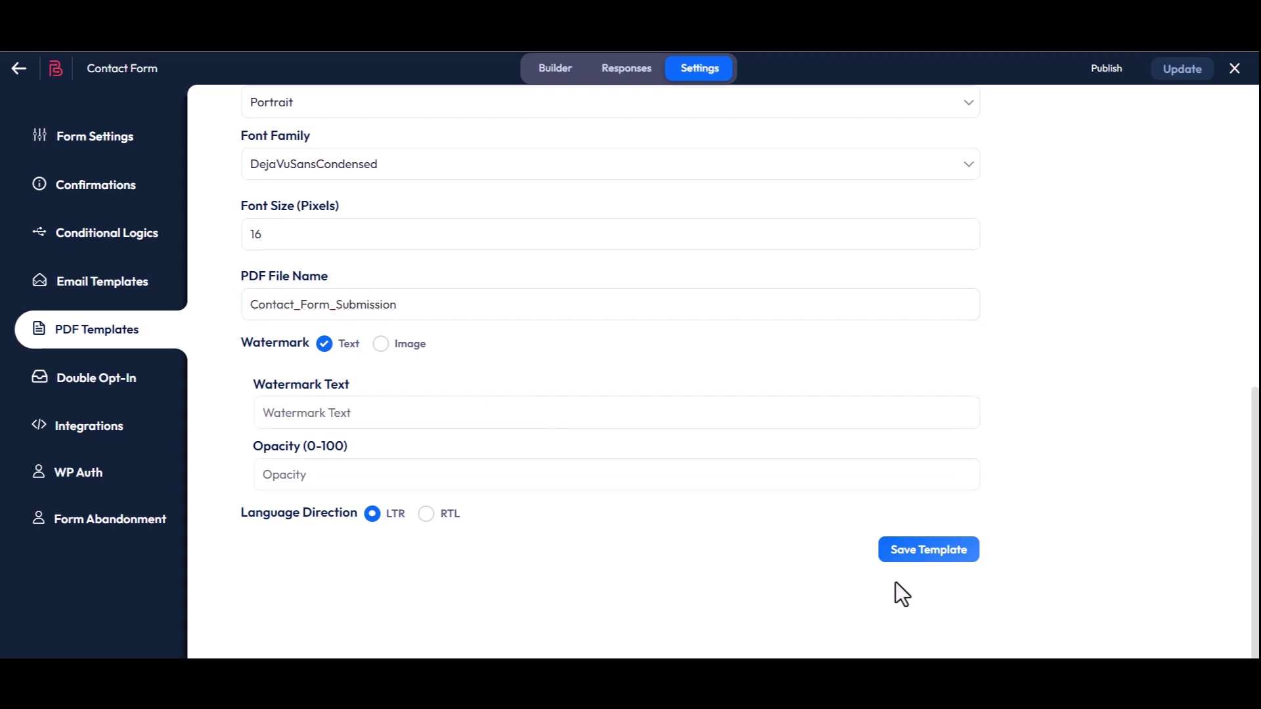
left_click(937, 552)
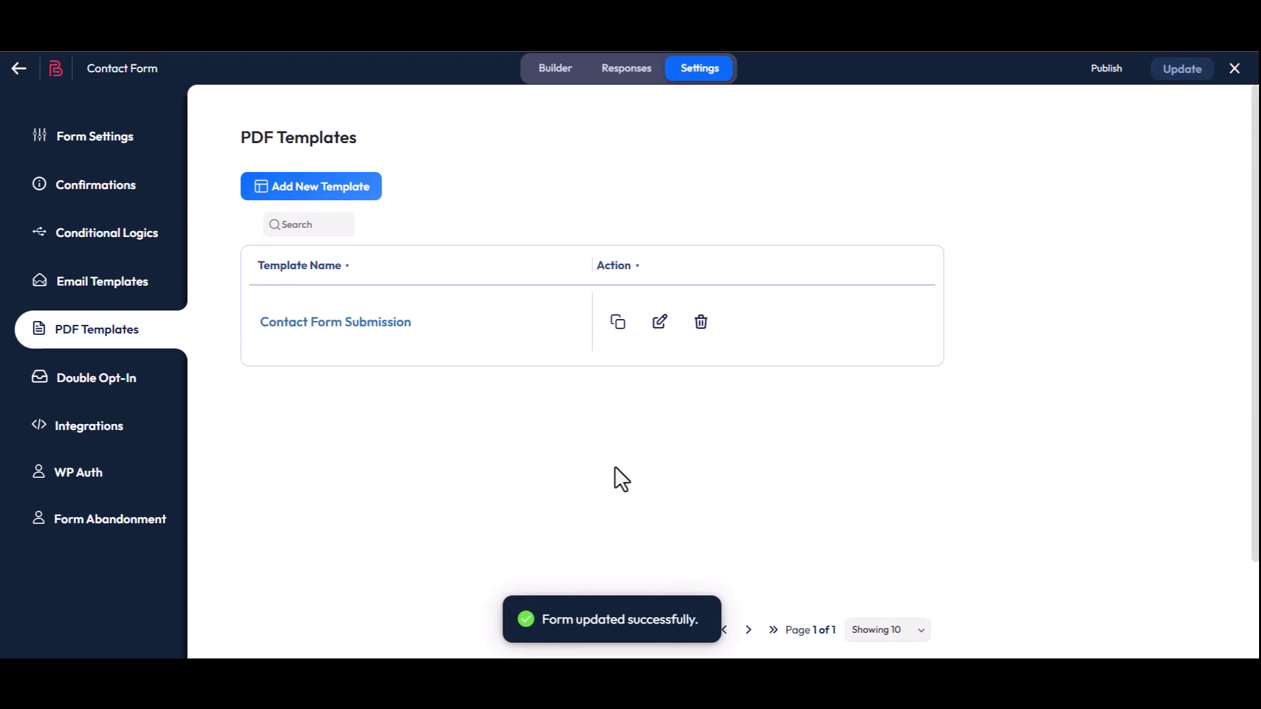
Review the Contact Form Submission template's name, subject and PDF-mentioning body, then update it.
left_click(129, 289)
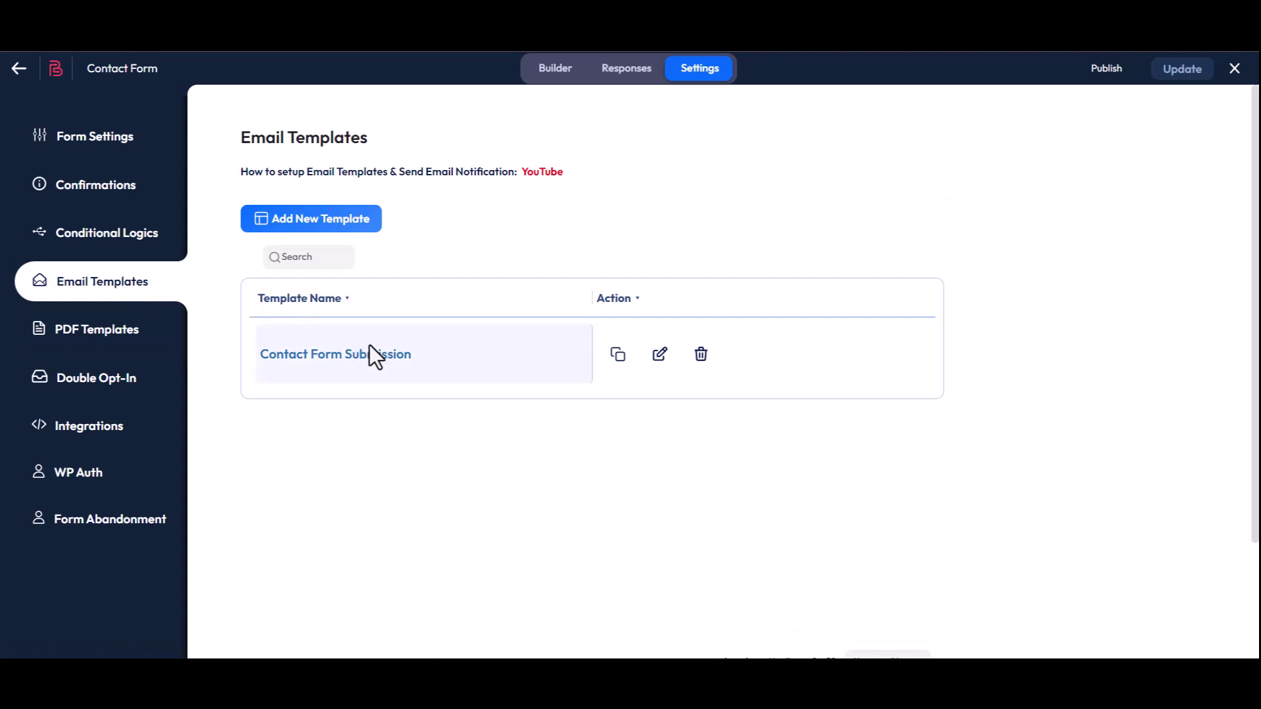
left_click(660, 358)
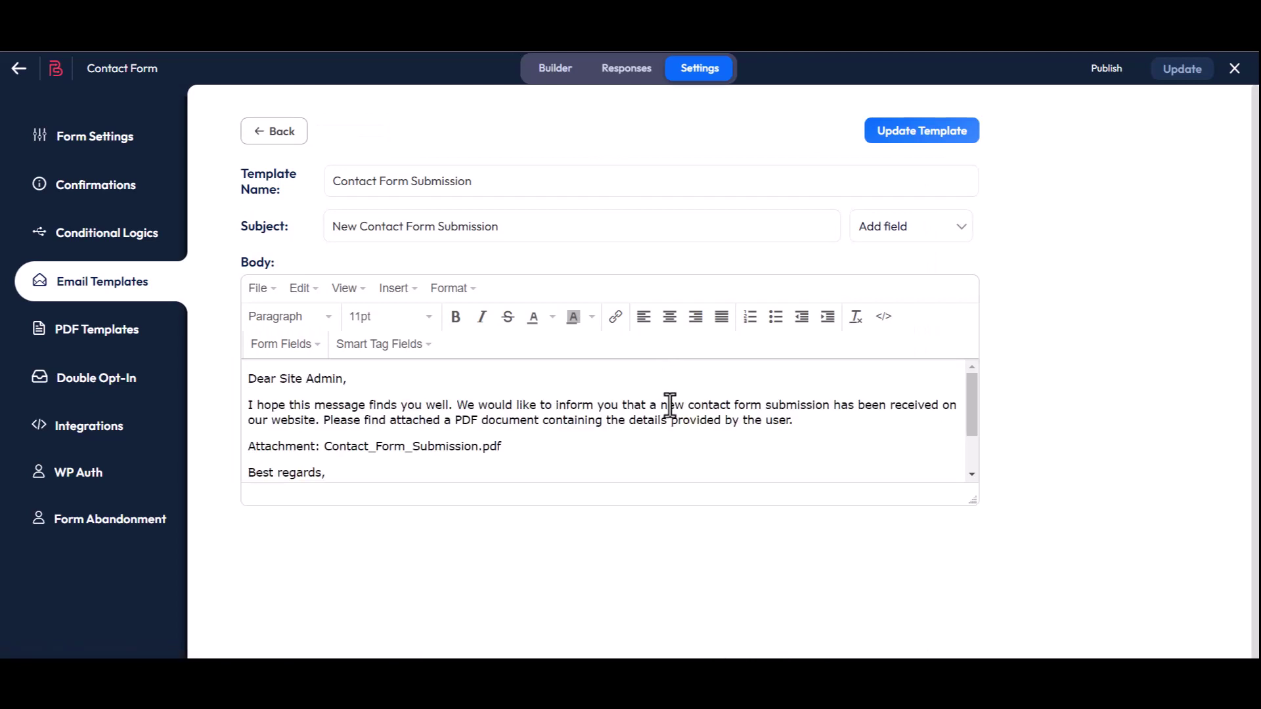
left_click_drag(974, 499, 983, 599)
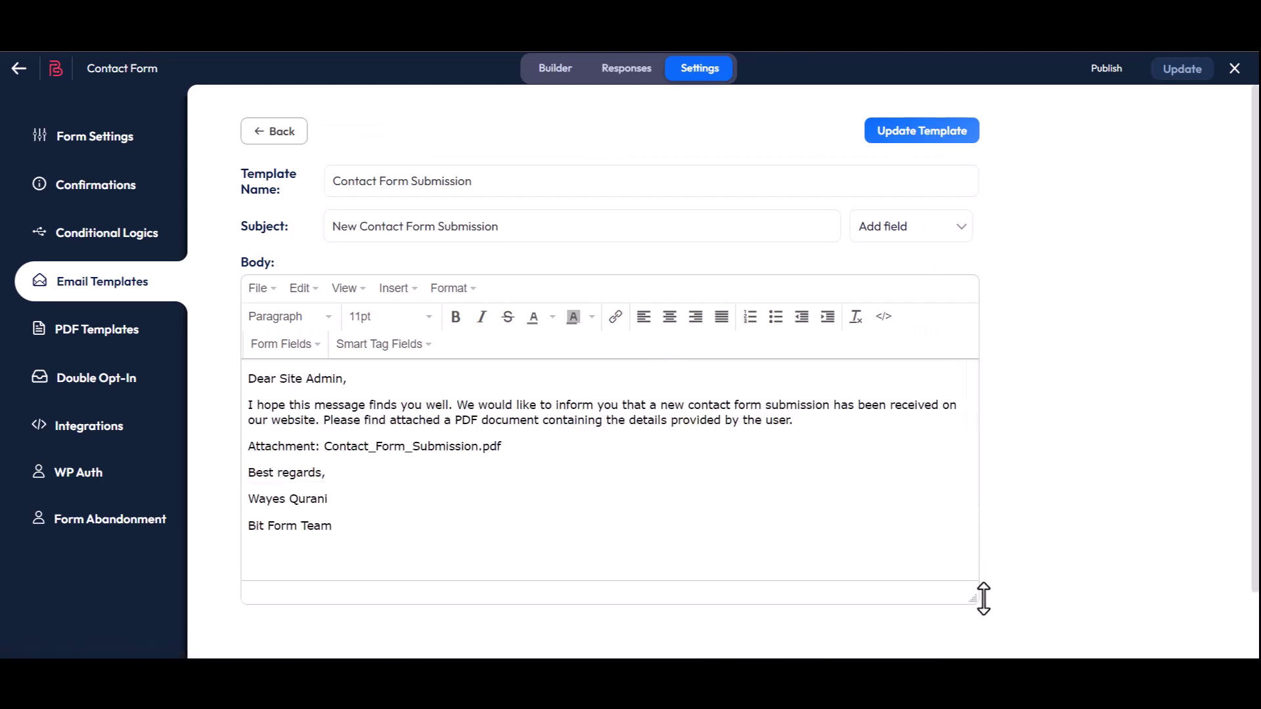
left_click_drag(528, 230, 316, 229)
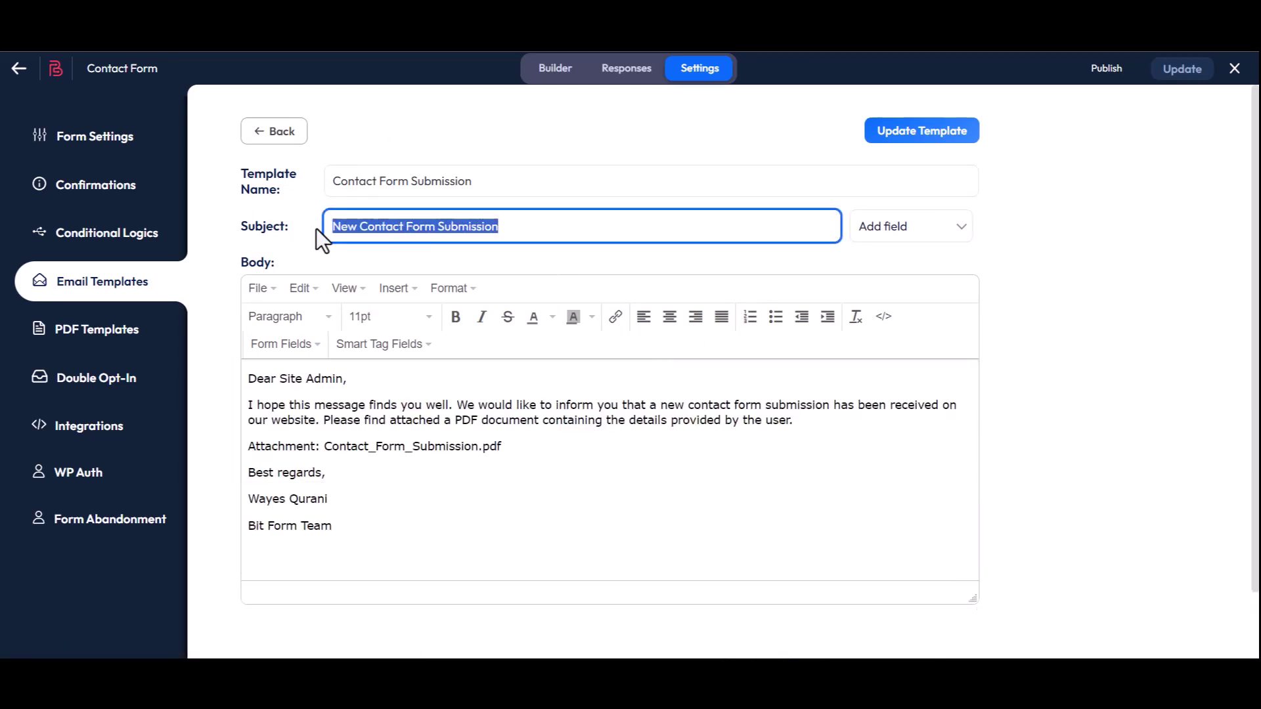
left_click(512, 239)
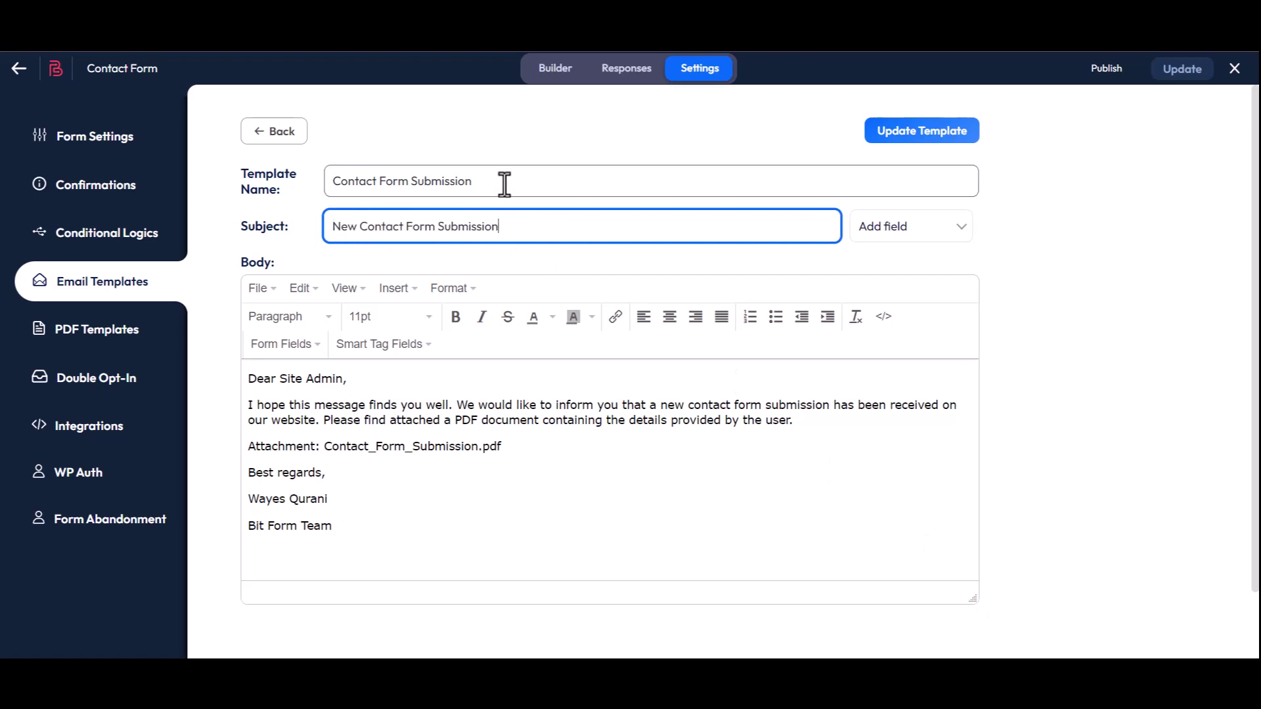
left_click_drag(505, 184, 314, 179)
left_click(541, 175)
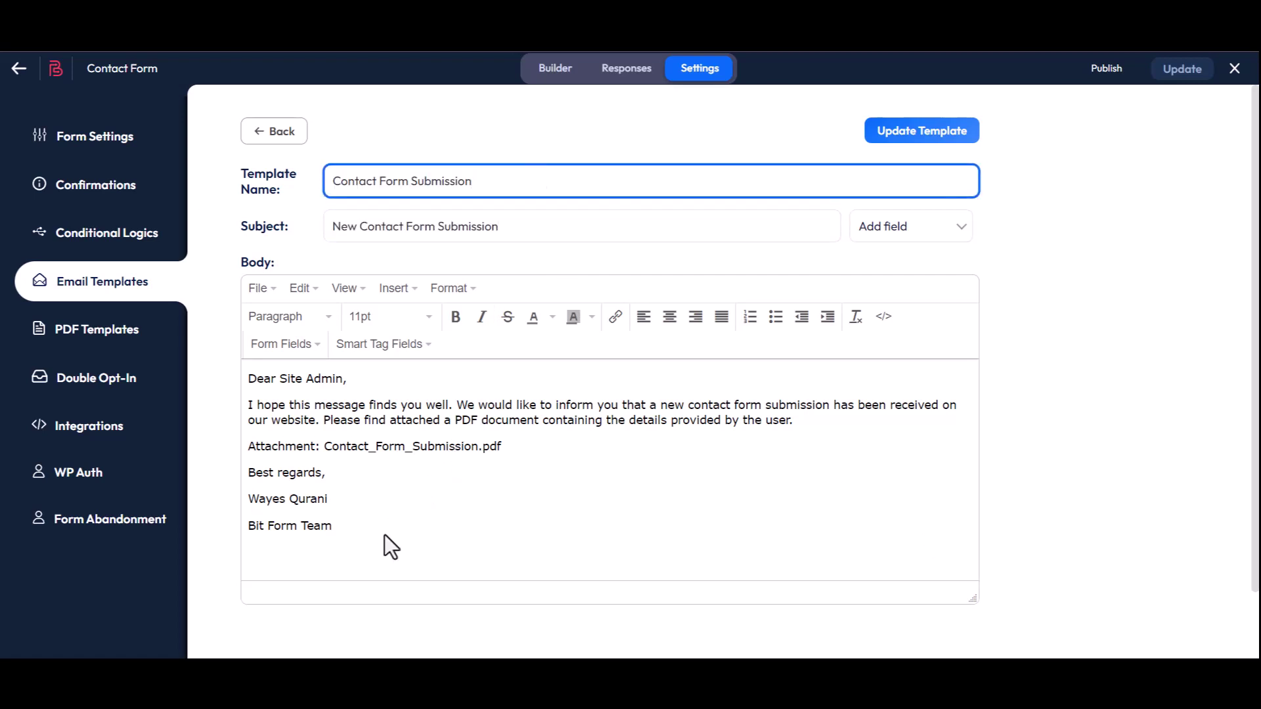
scroll(355, 440, "down", 2)
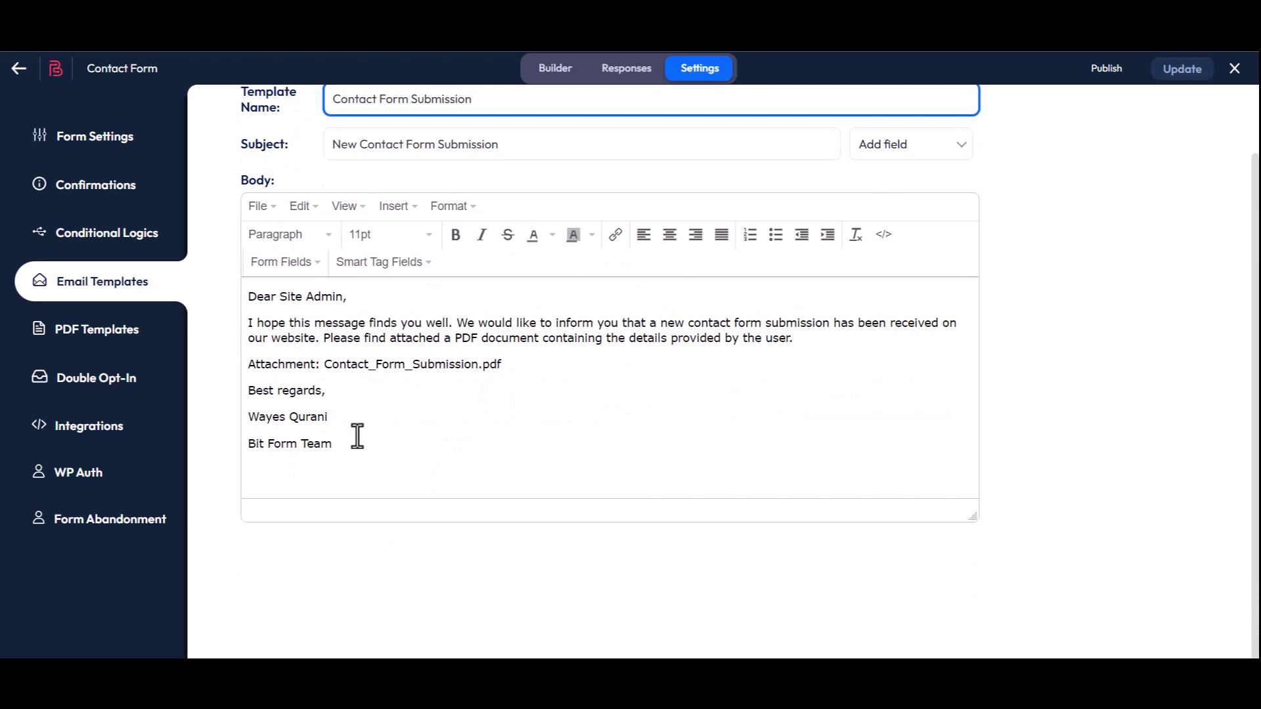
scroll(357, 437, "up", 2)
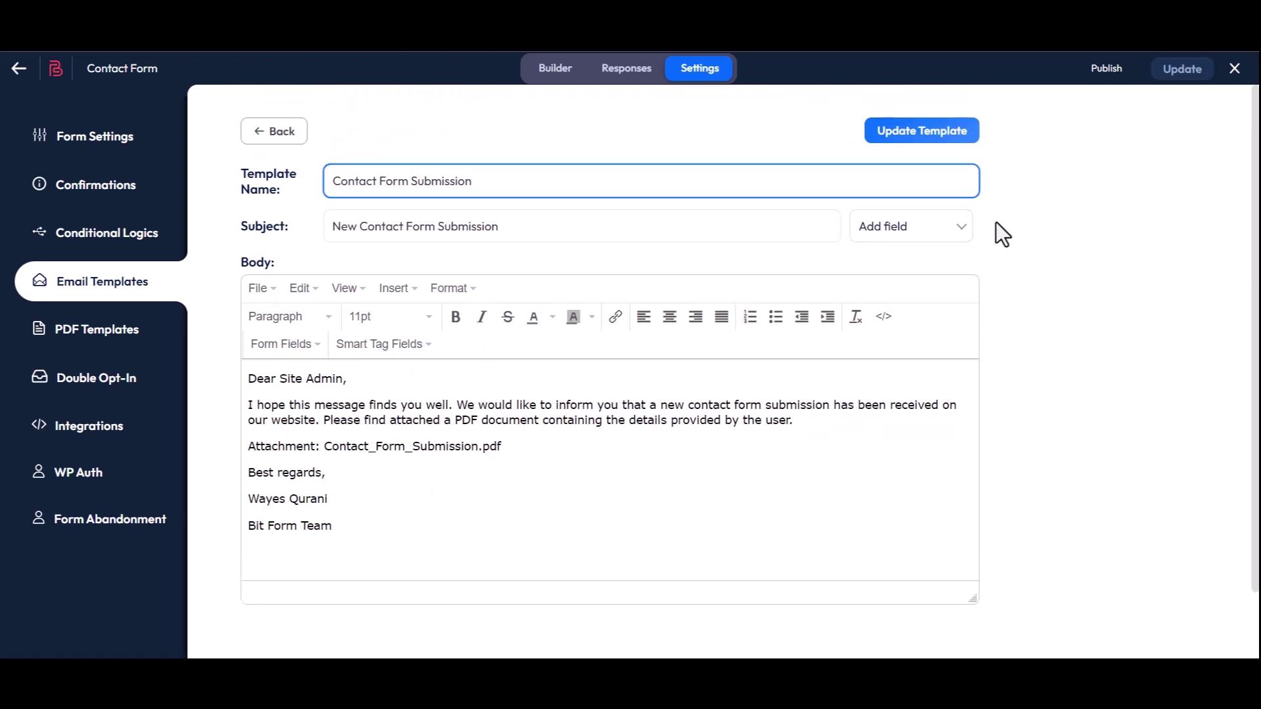
left_click(924, 131)
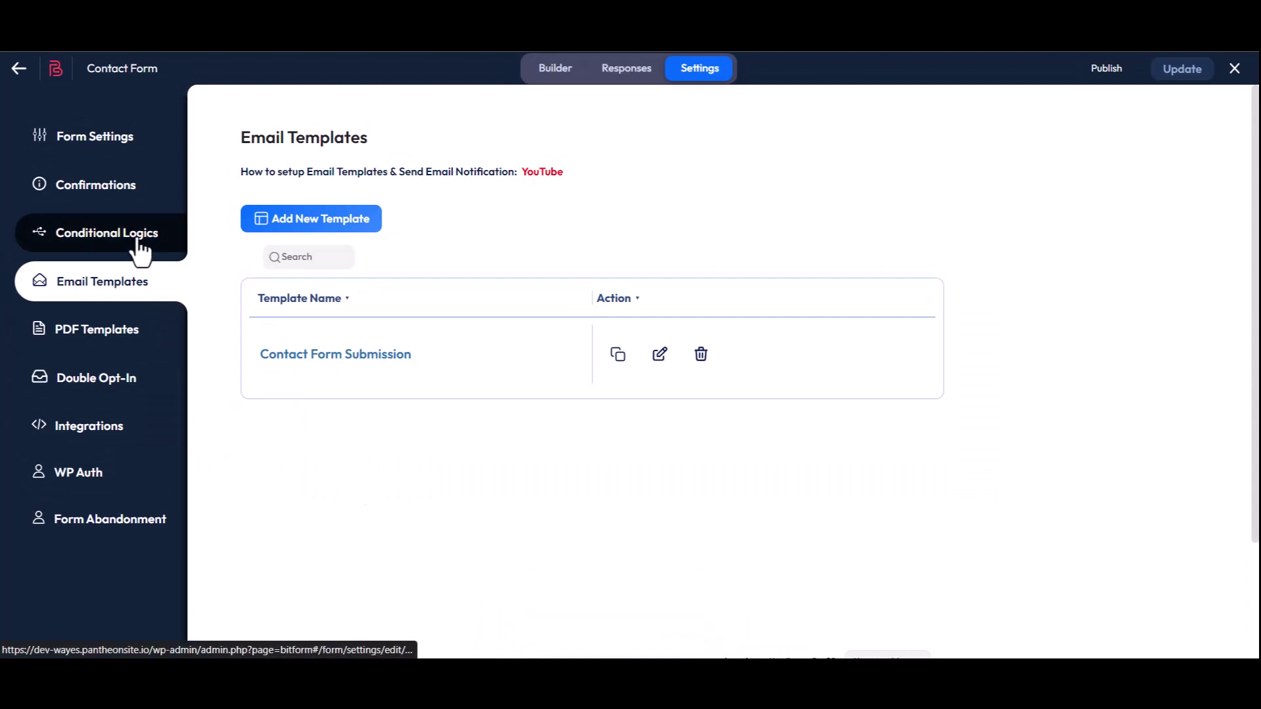
Add a new conditional logic rule and rename it 'PDF Attachment'.
left_click(66, 236)
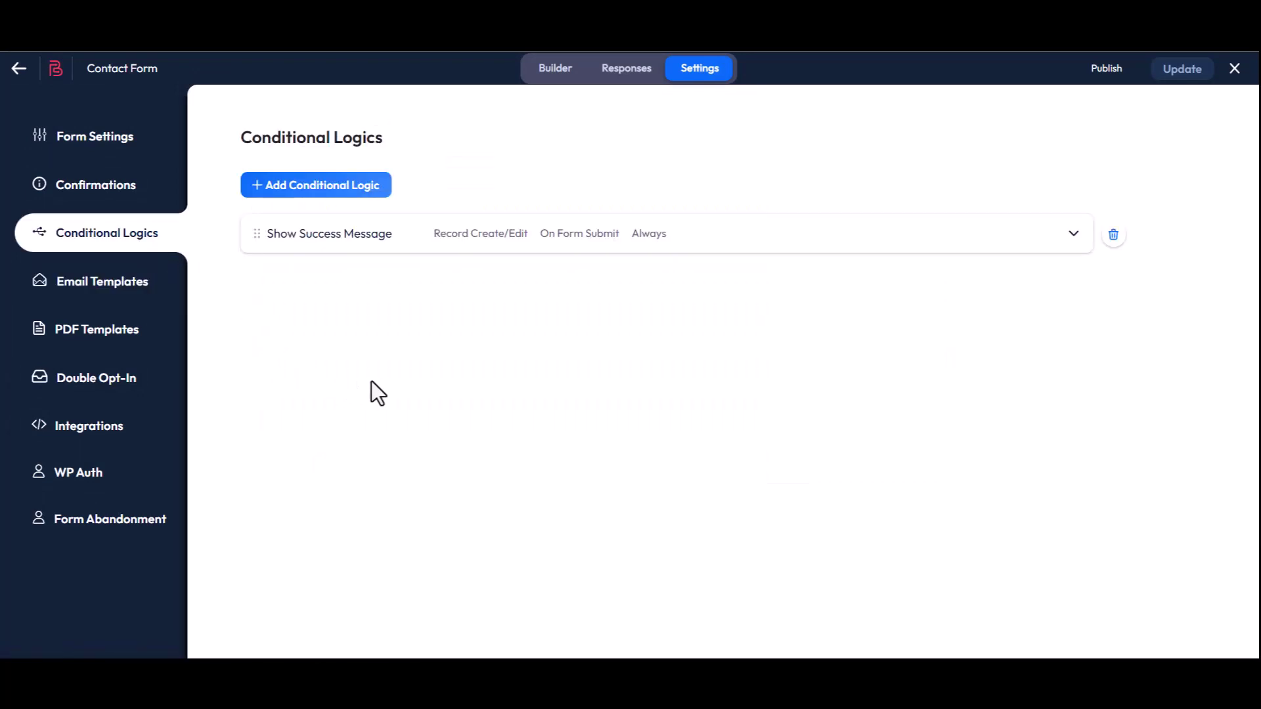
left_click(360, 192)
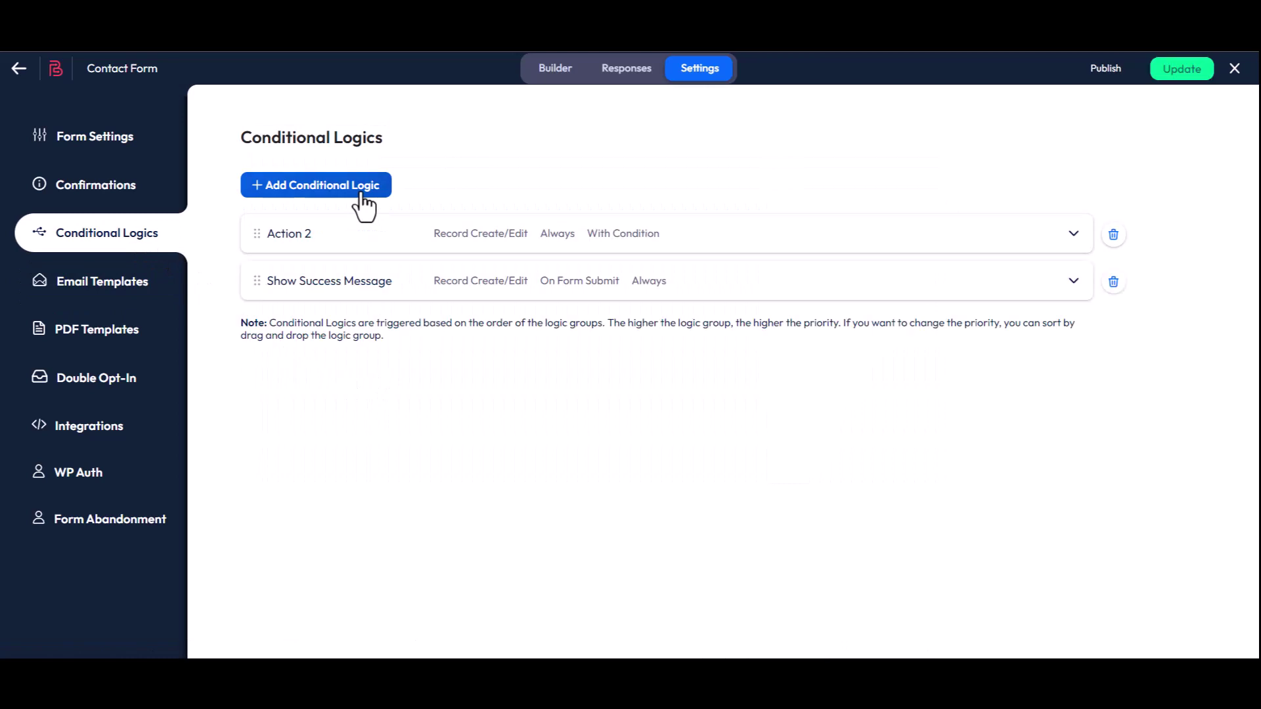
left_click(332, 234)
triple_click(332, 234)
type("PDF")
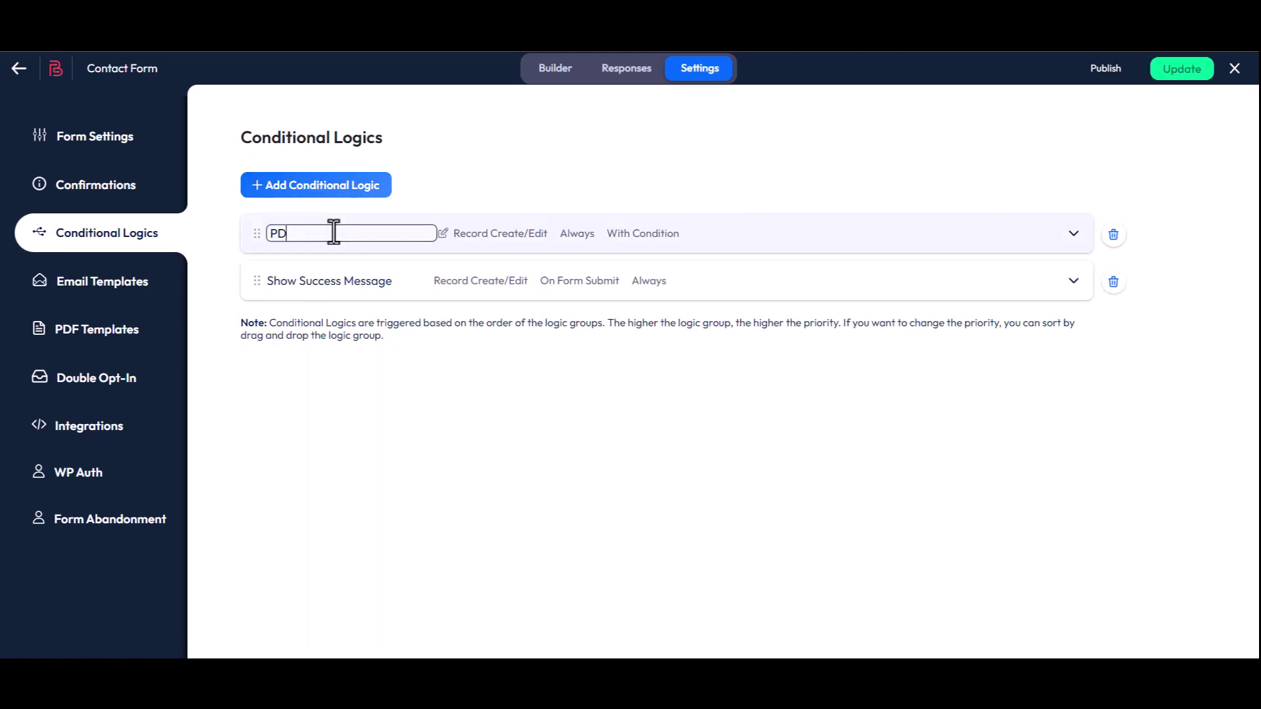
type(" Attachmen")
type("t")
left_click(532, 462)
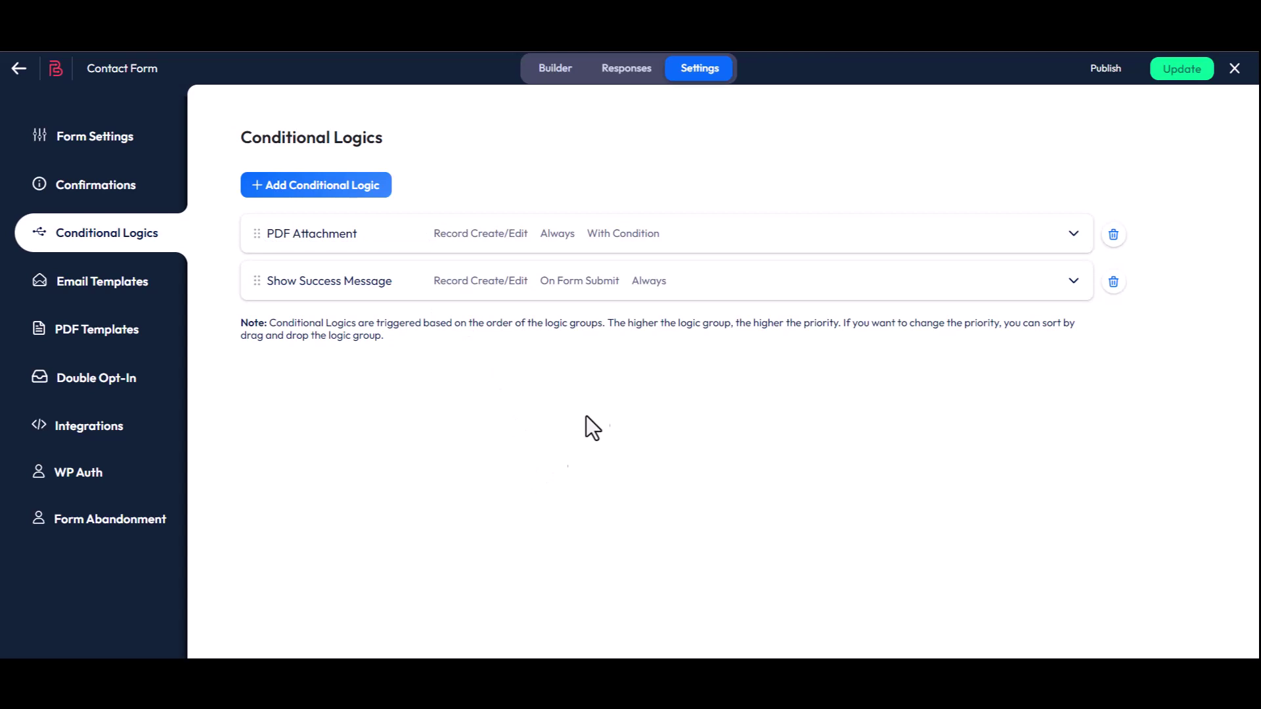
Set the rule to run only on form submit with Action Behaviour Always.
left_click(720, 243)
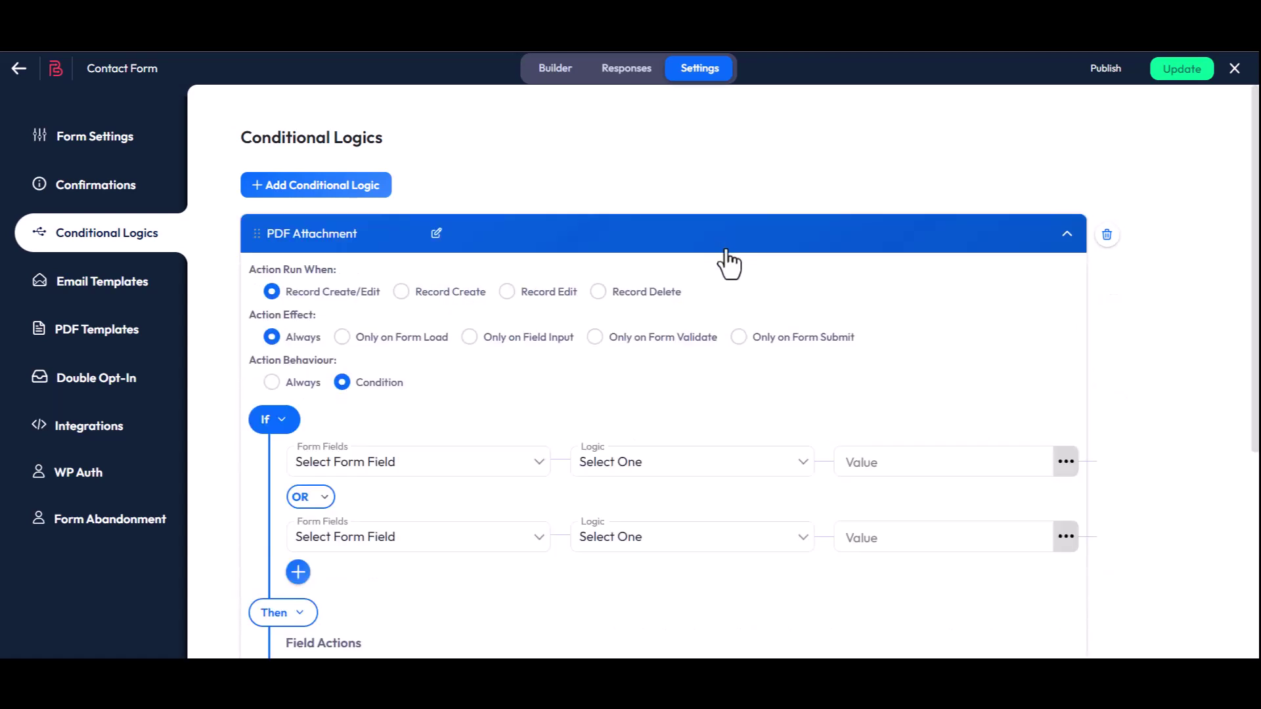
scroll(731, 259, "down", 5)
scroll(739, 273, "up", 2)
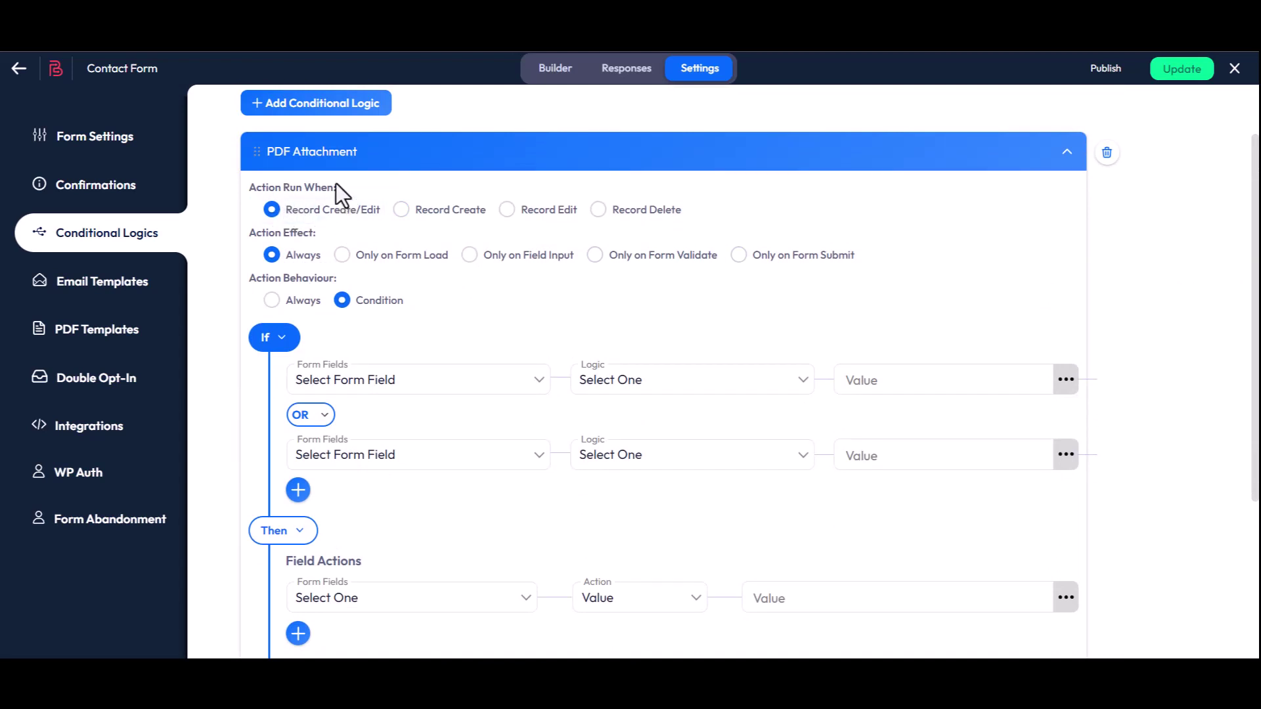
left_click_drag(328, 191, 250, 190)
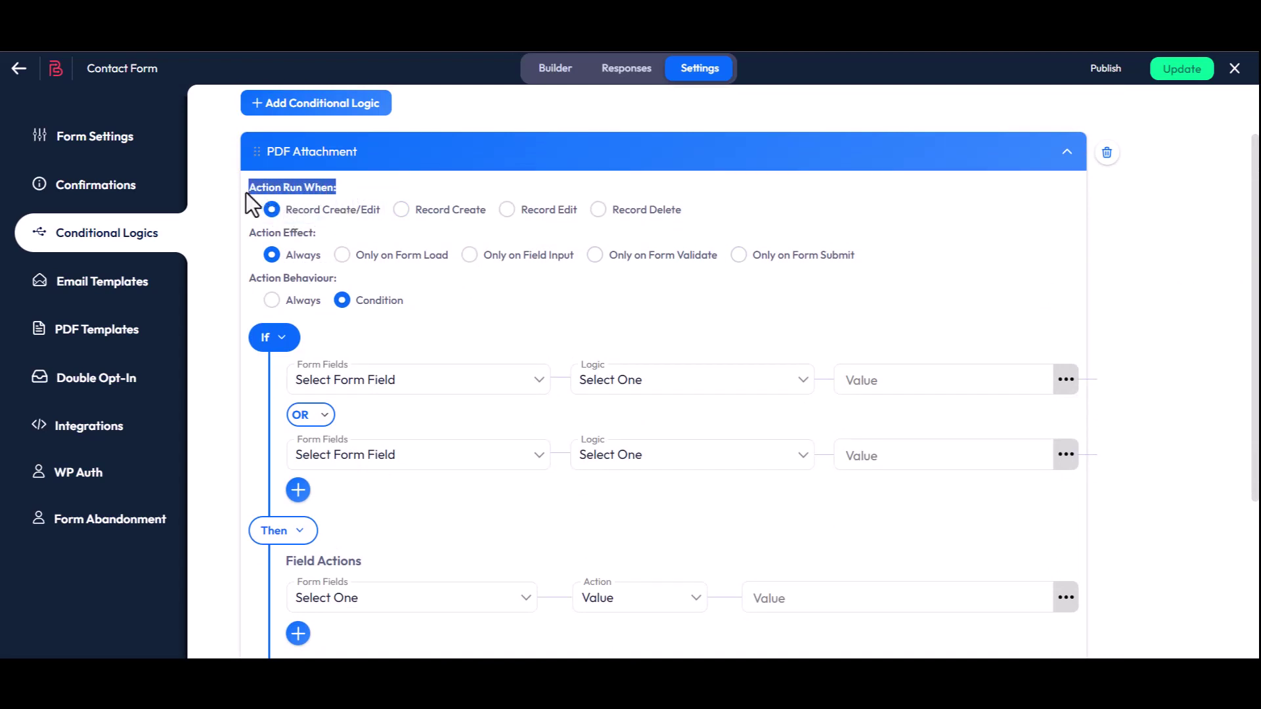
left_click(252, 237)
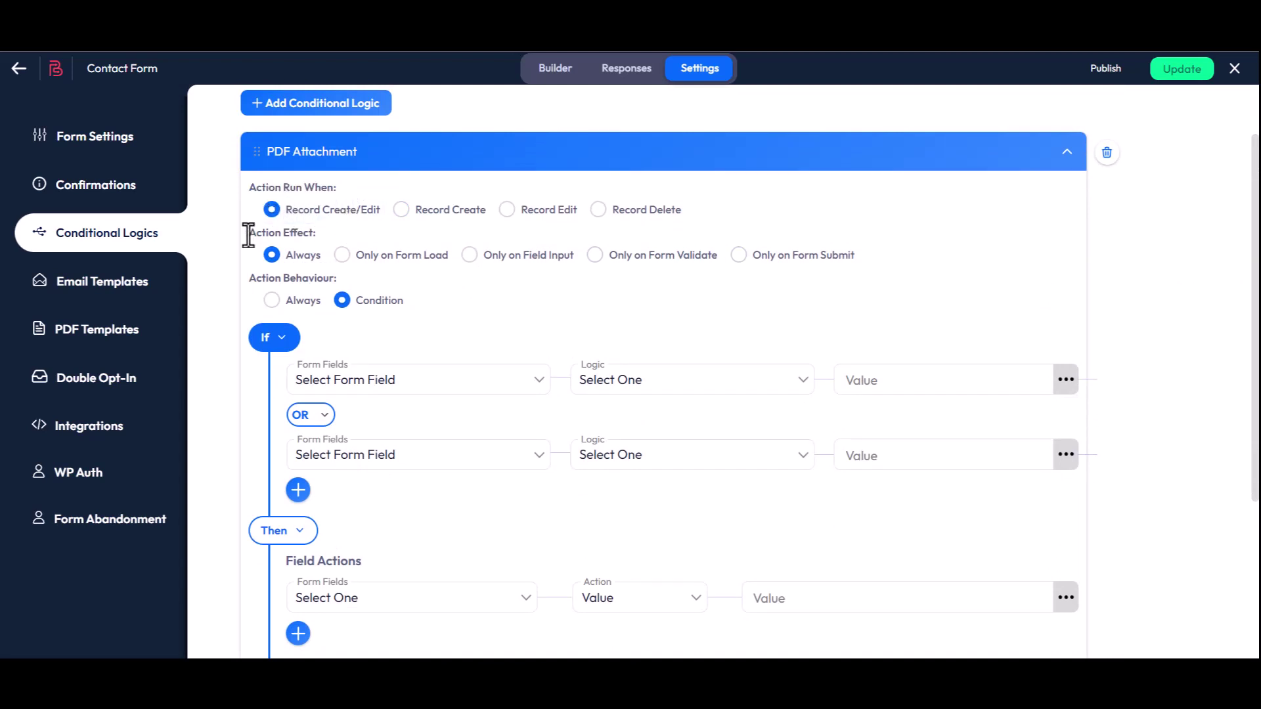
left_click(735, 260)
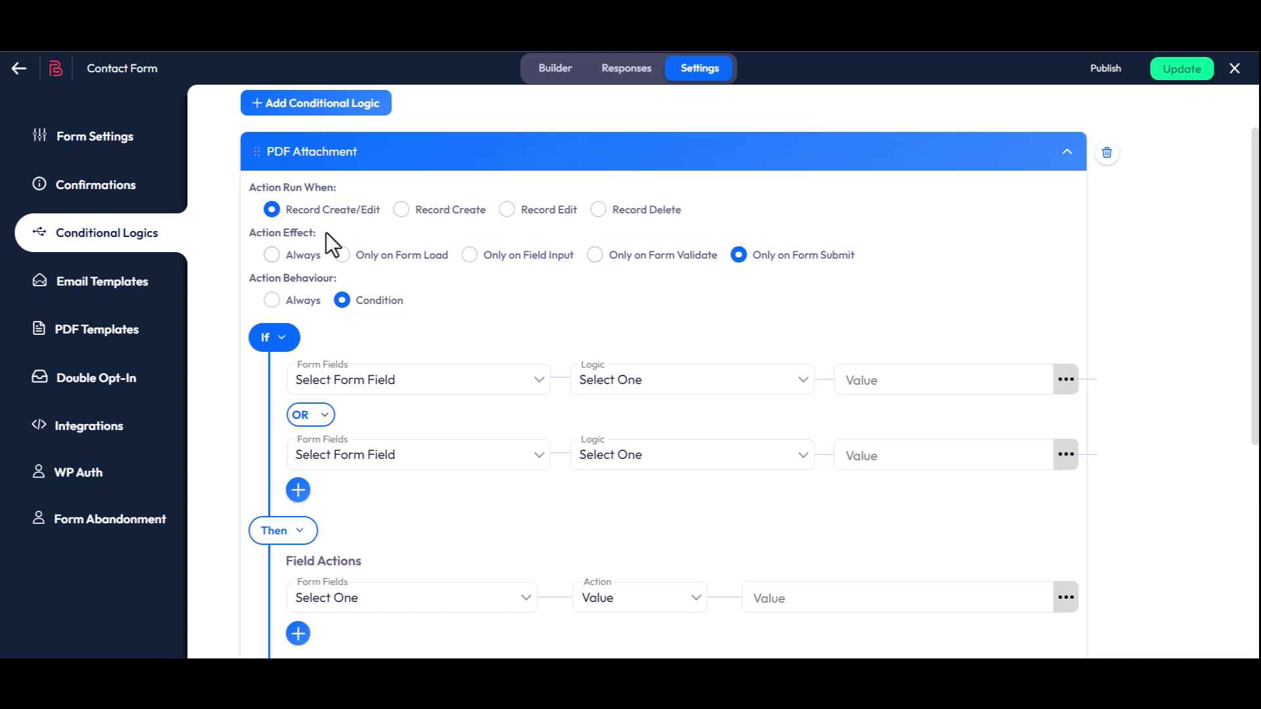
left_click_drag(317, 233, 248, 238)
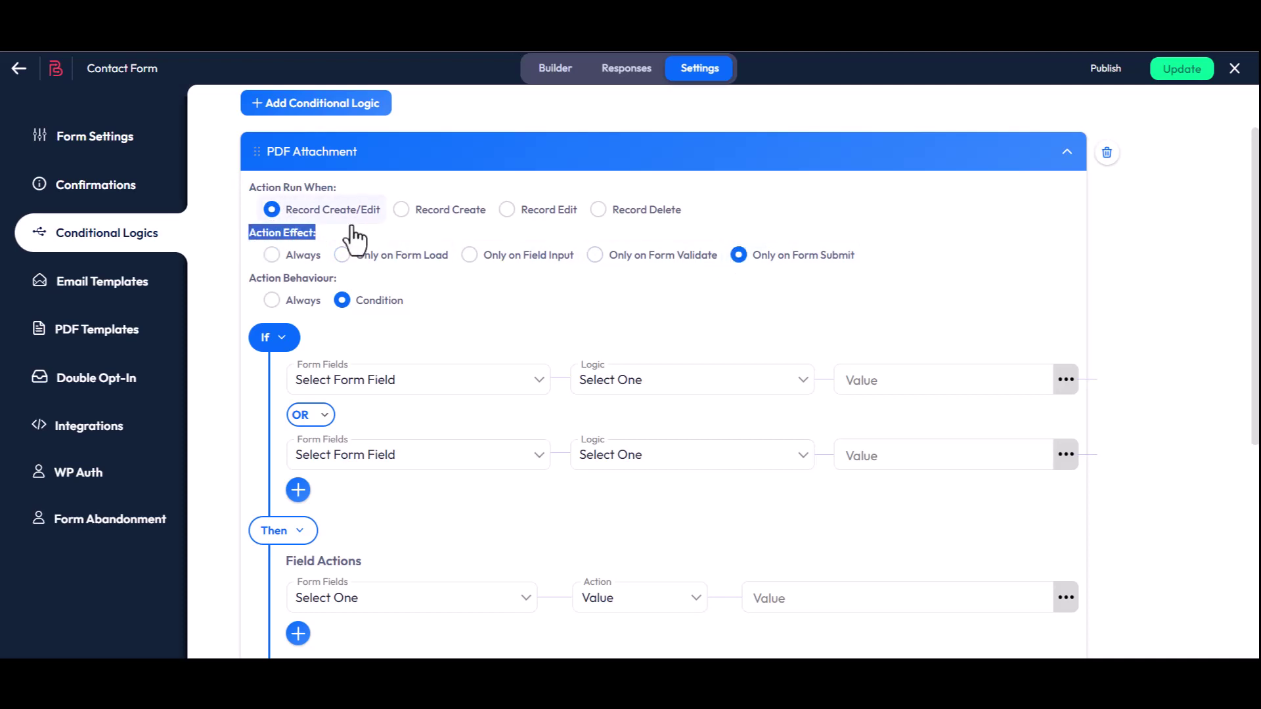
left_click(272, 300)
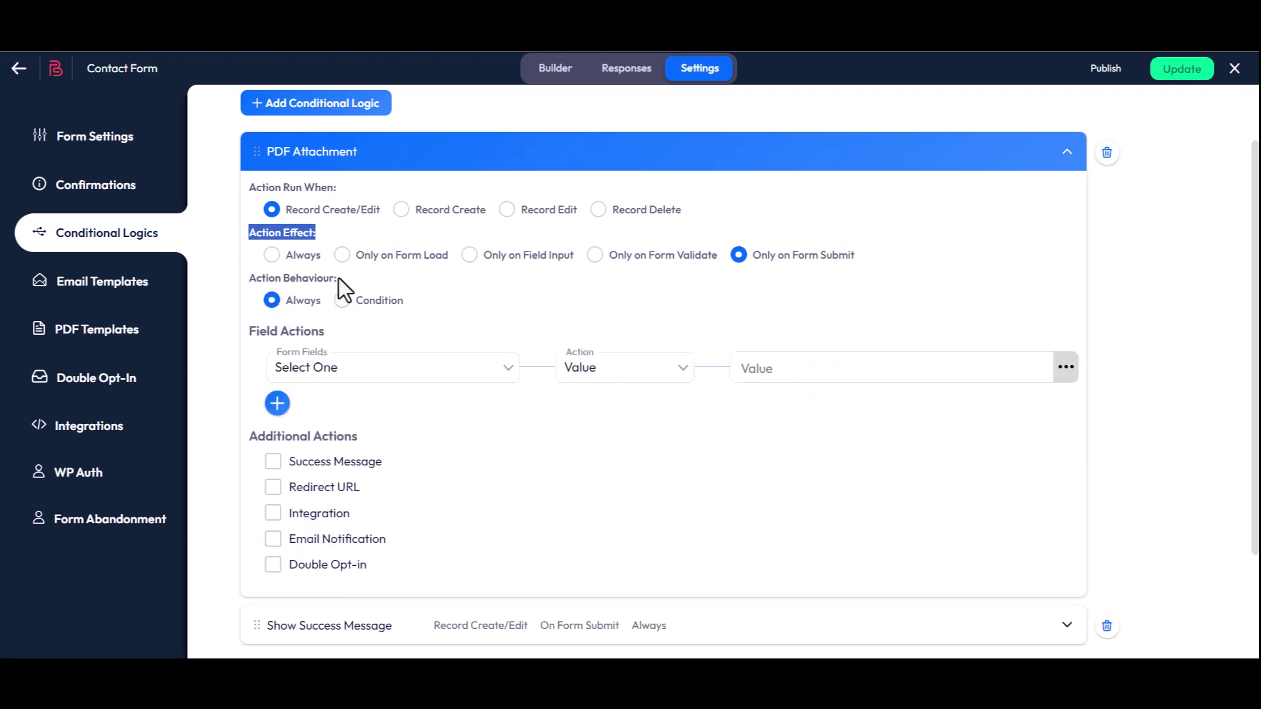
left_click_drag(337, 278, 247, 277)
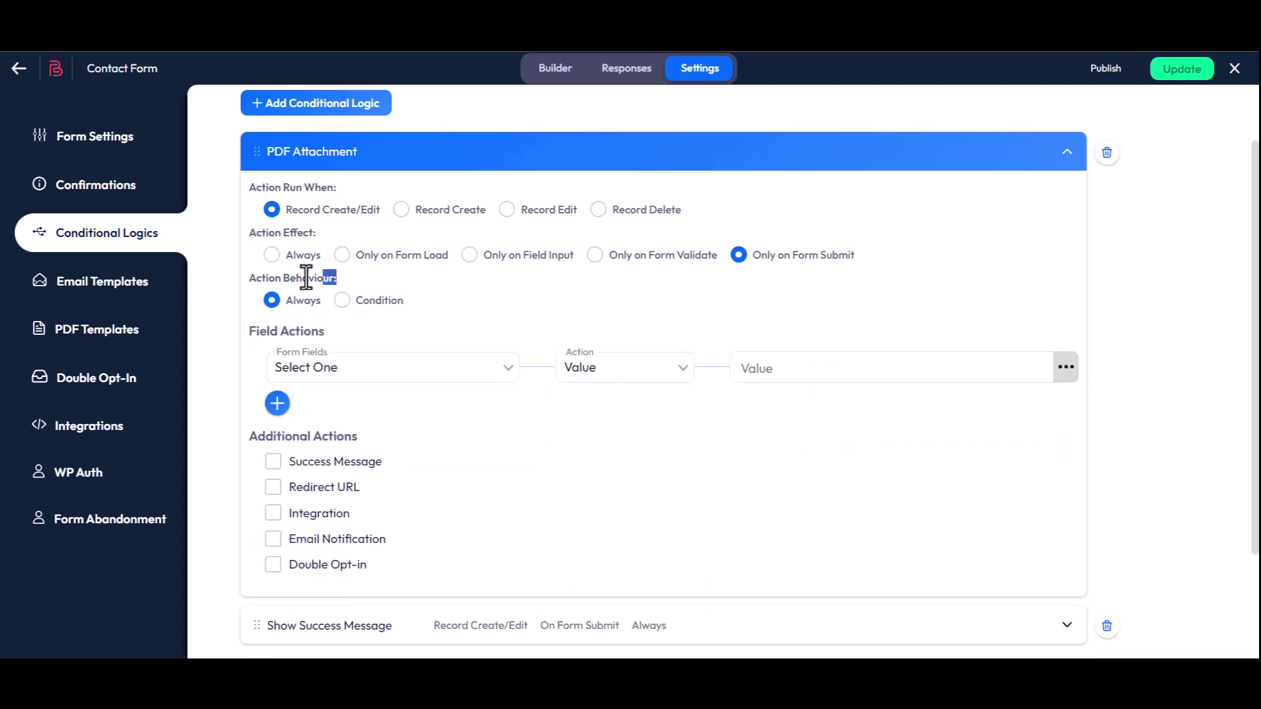
left_click(342, 301)
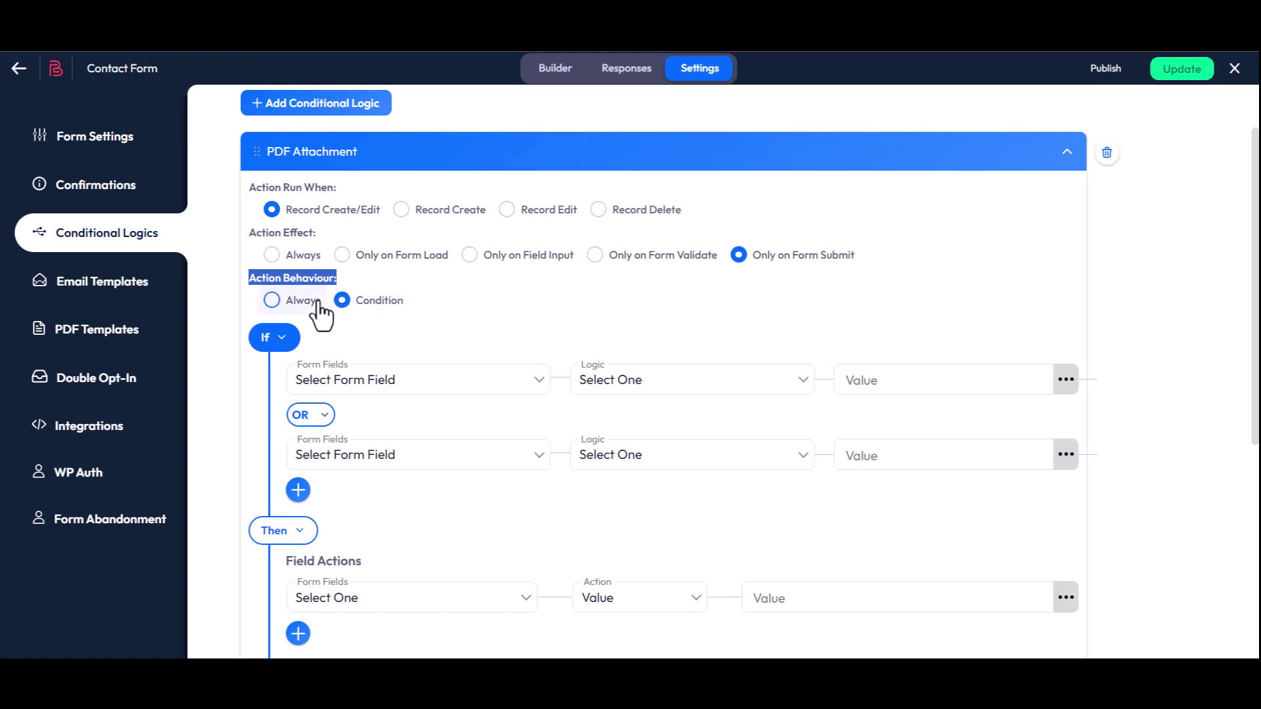
left_click(319, 302)
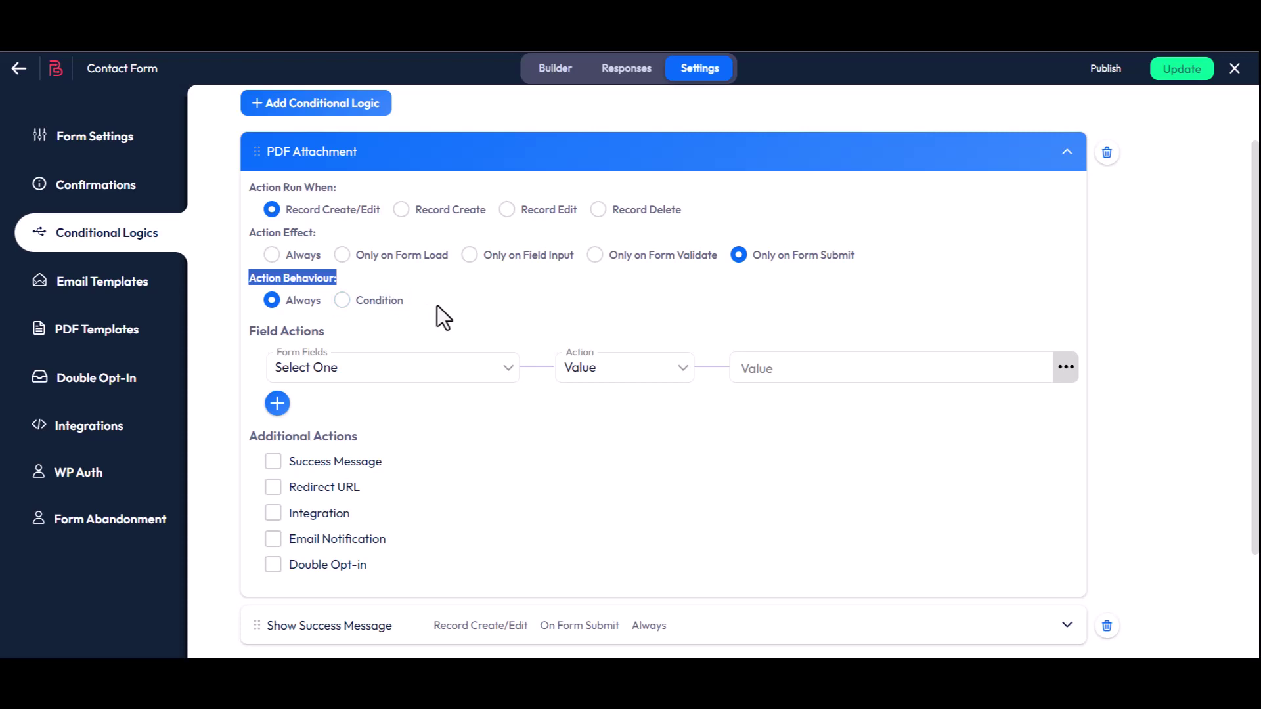
Enable Email Notification under the rule's Additional Actions.
scroll(436, 308, "down", 1)
scroll(436, 306, "down", 2)
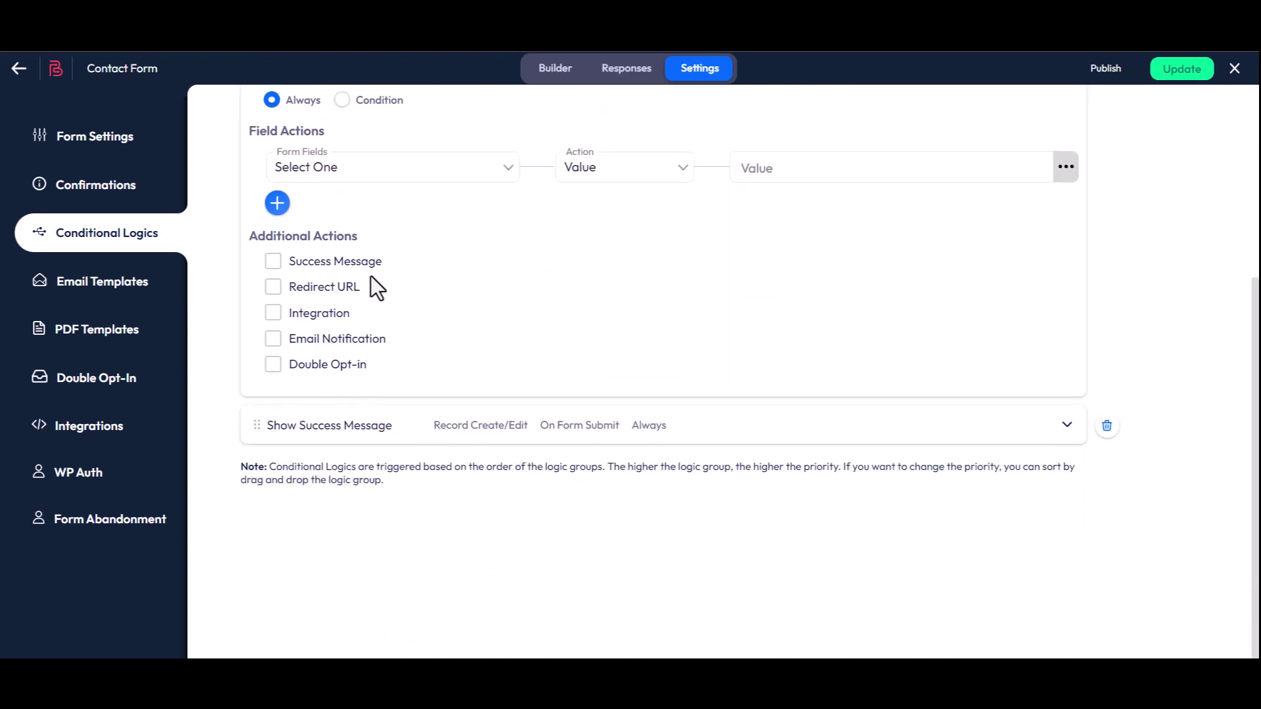
left_click(306, 338)
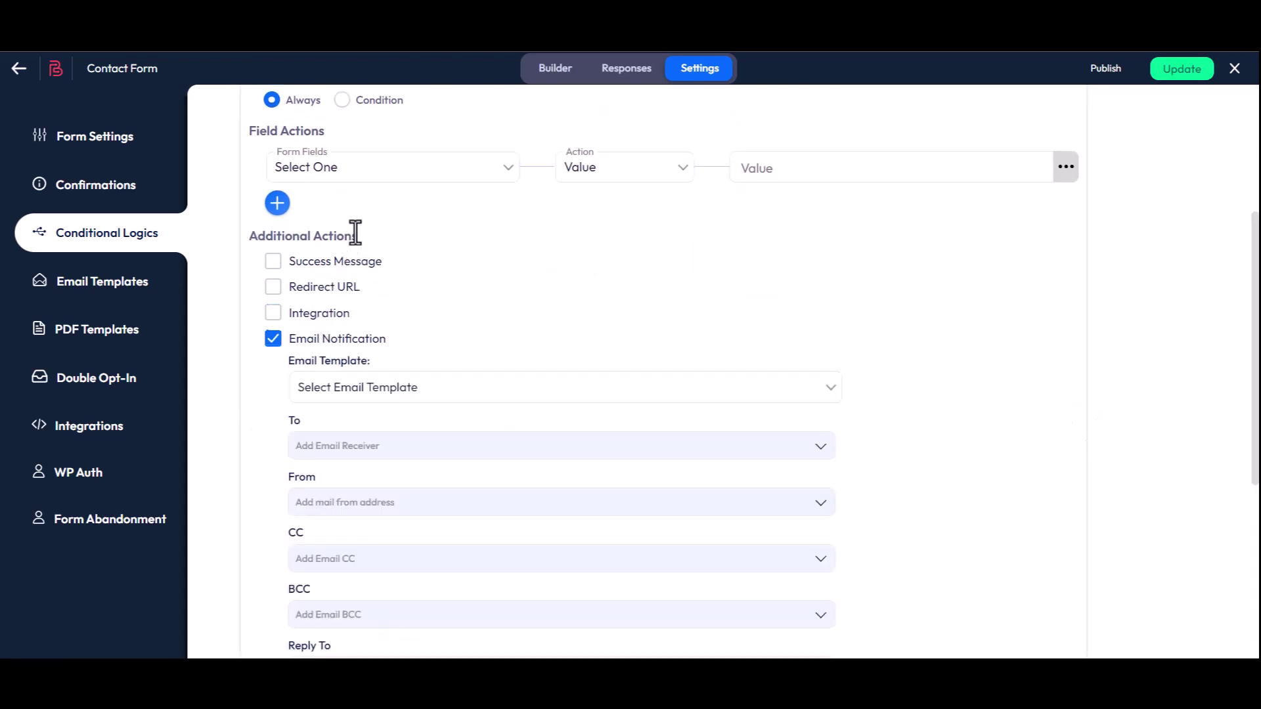
left_click_drag(357, 236, 248, 238)
left_click(409, 246)
Use the Contact Form Submission email template and send it to the WordPress user.
scroll(433, 250, "down", 2)
left_click(414, 306)
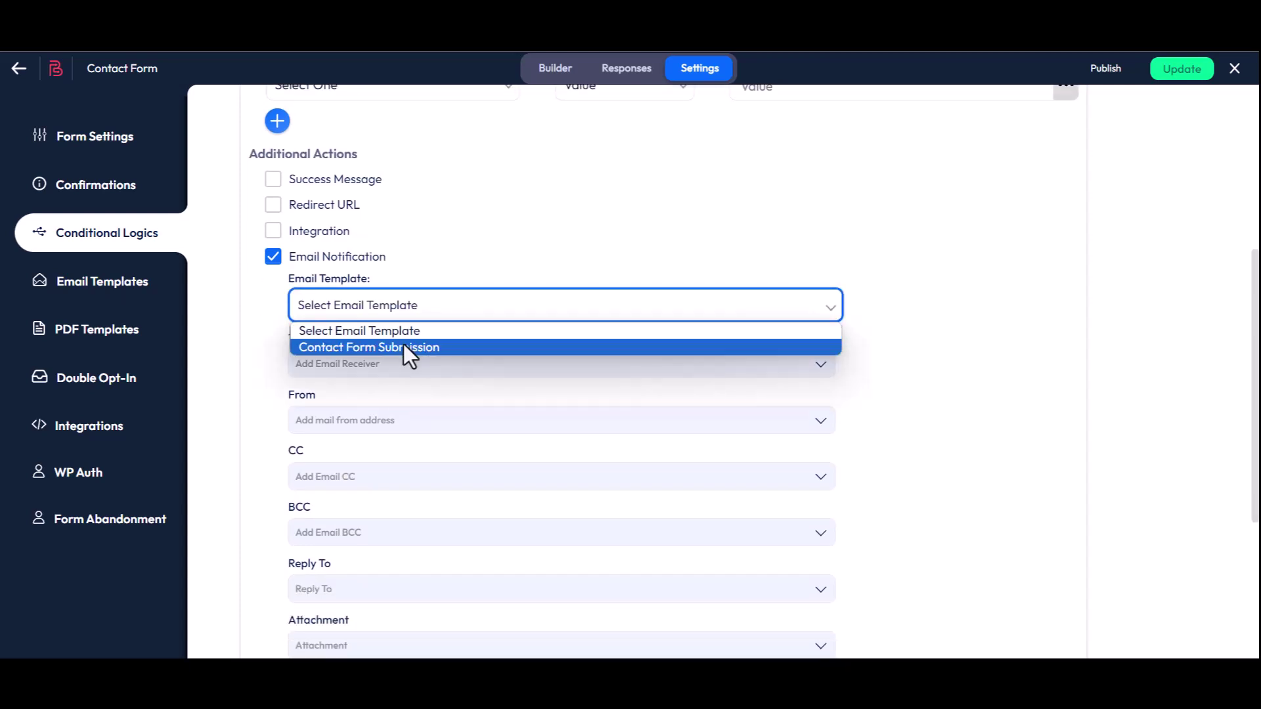
left_click(403, 345)
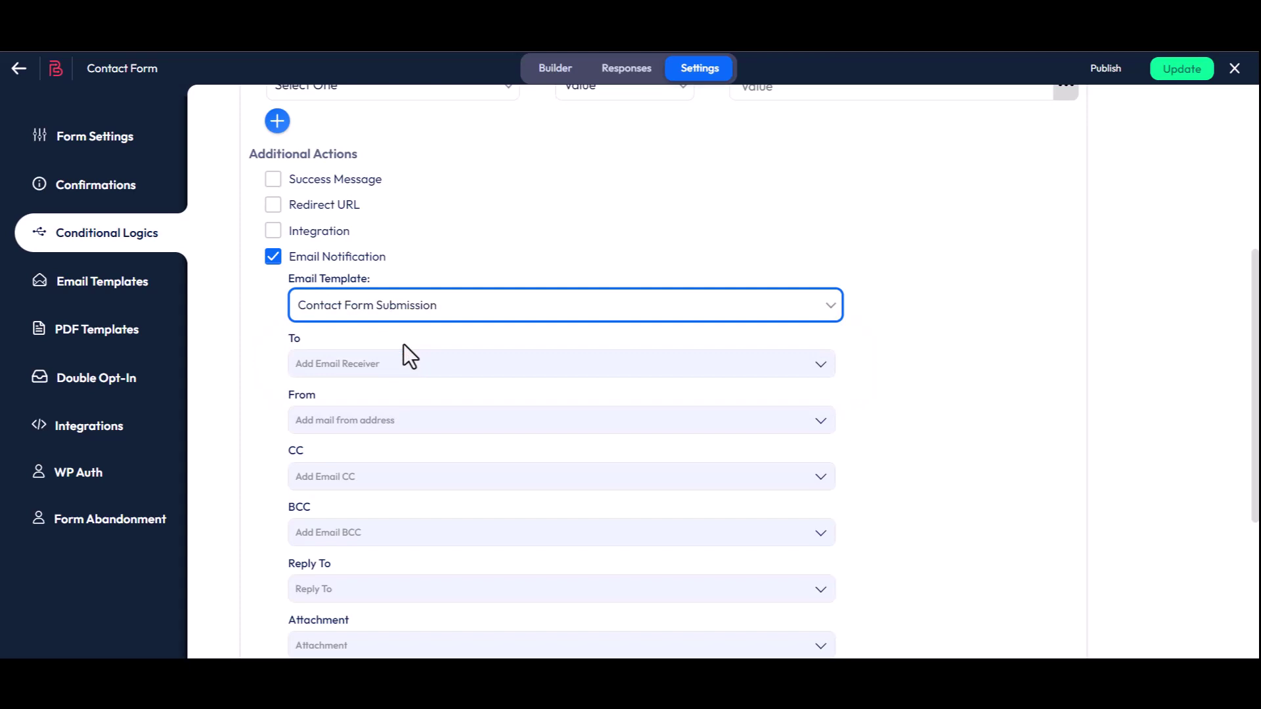
left_click(363, 365)
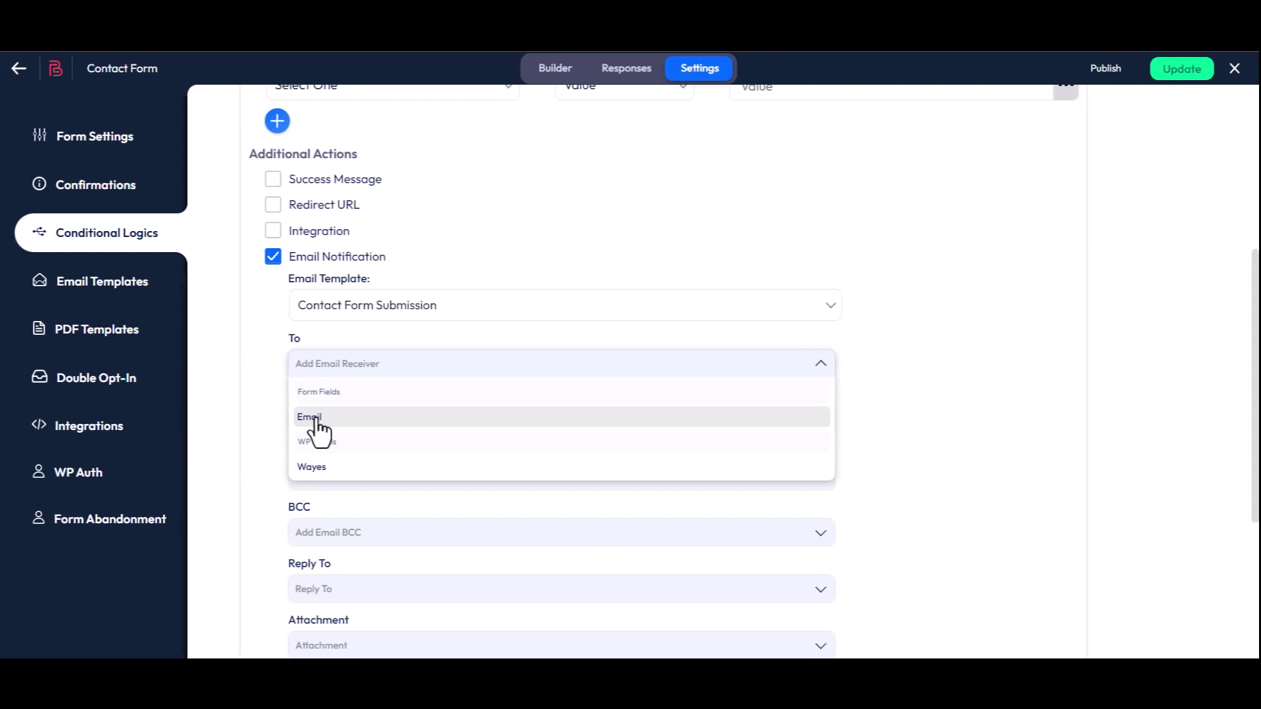
left_click(307, 469)
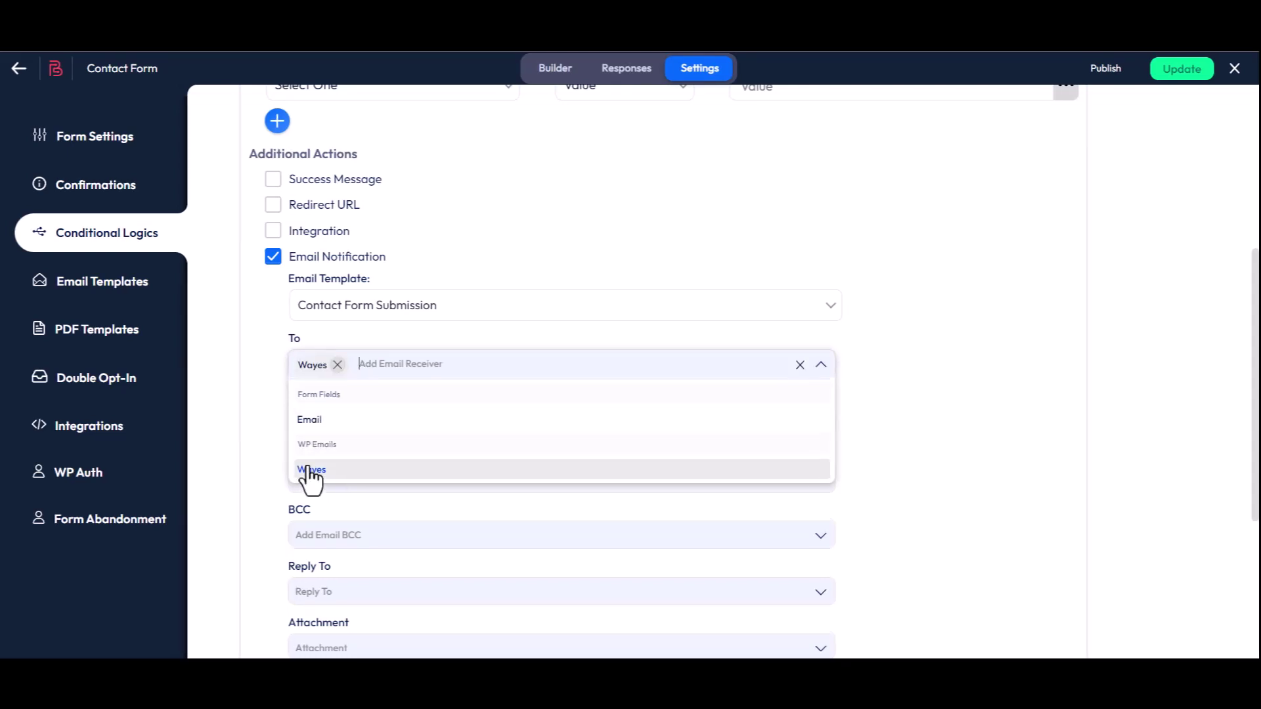
left_click(275, 359)
Look over the notification's Reply To and Attachment settings.
scroll(423, 338, "down", 1)
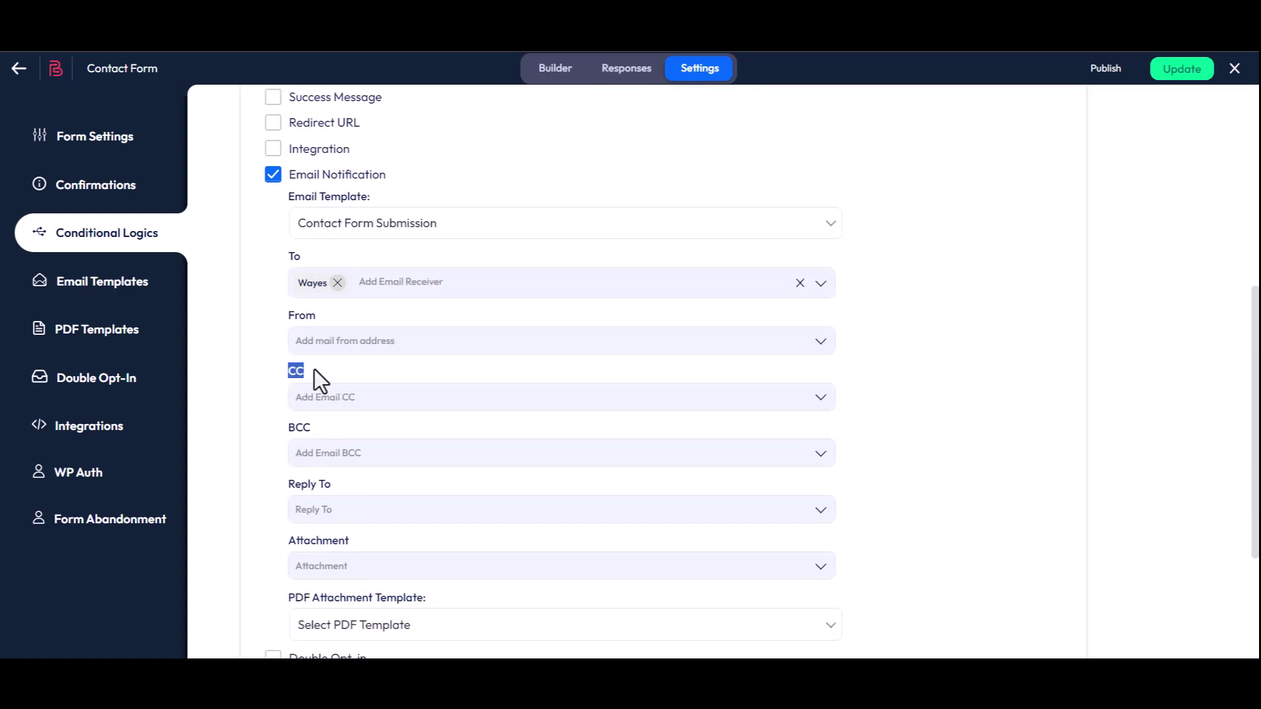
left_click_drag(289, 427, 358, 423)
left_click(357, 423)
scroll(362, 420, "down", 1)
left_click_drag(295, 405, 350, 416)
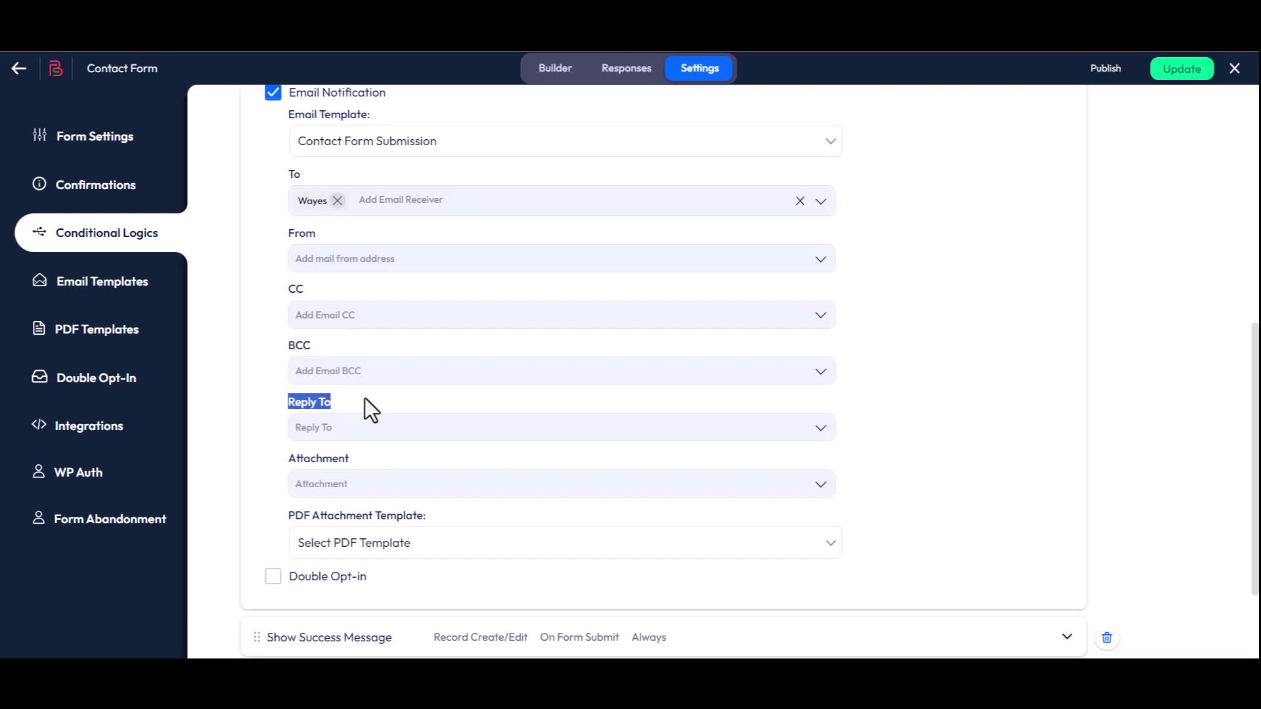
left_click(364, 398)
scroll(300, 384, "down", 1)
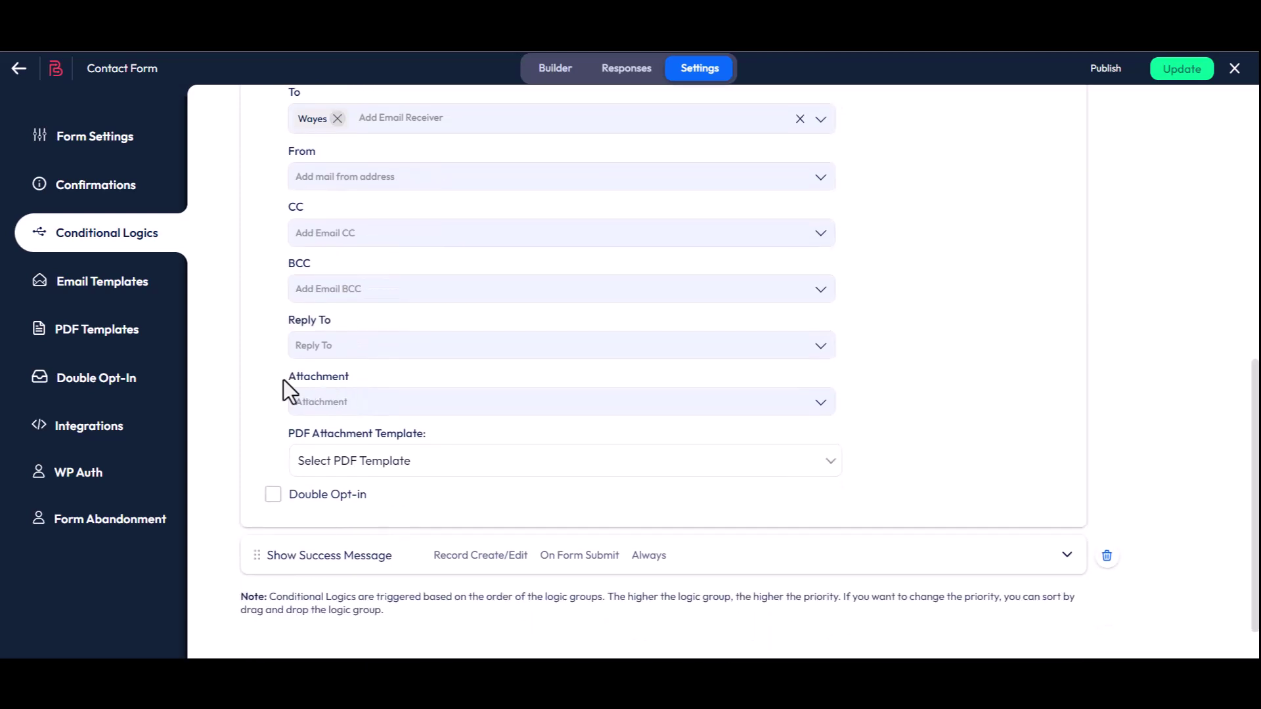
left_click_drag(289, 392, 359, 386)
left_click(354, 376)
scroll(355, 376, "down", 1)
left_click_drag(289, 354, 439, 354)
Set PDF Attachment Template to Contact Form Submission and collapse the PDF Attachment rule.
left_click(433, 376)
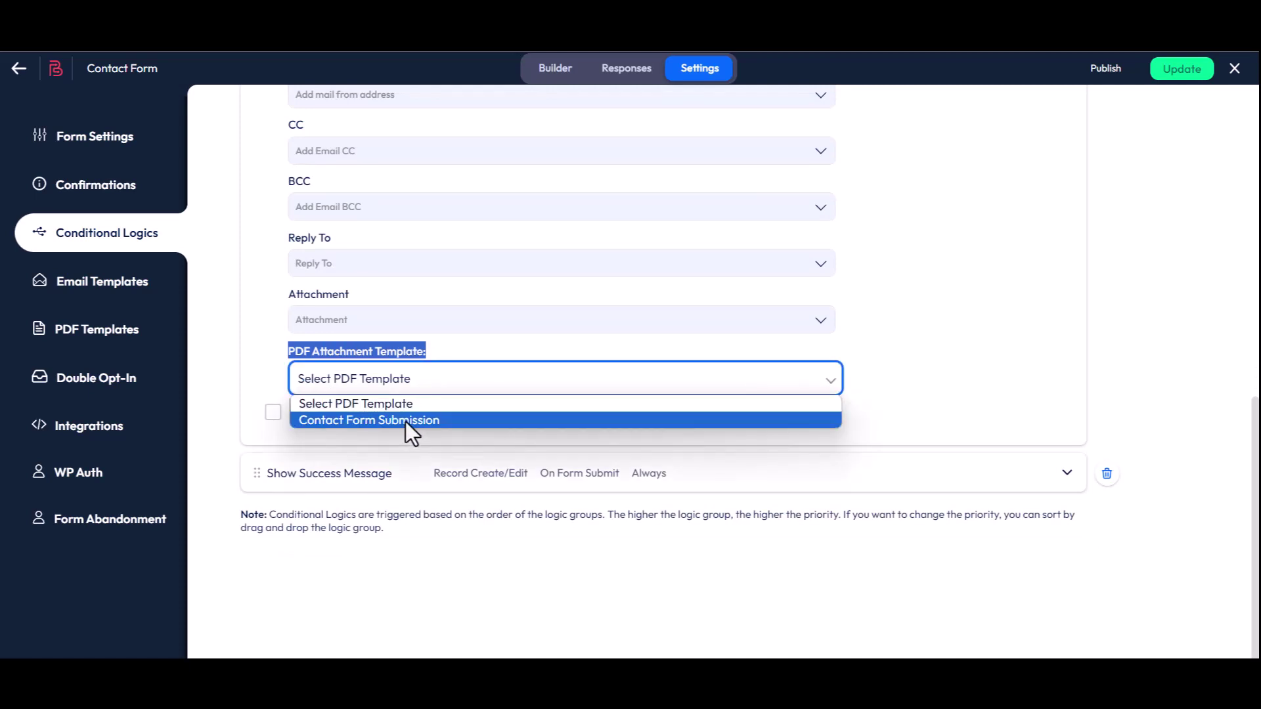
left_click(405, 420)
scroll(986, 356, "up", 3)
scroll(989, 354, "up", 3)
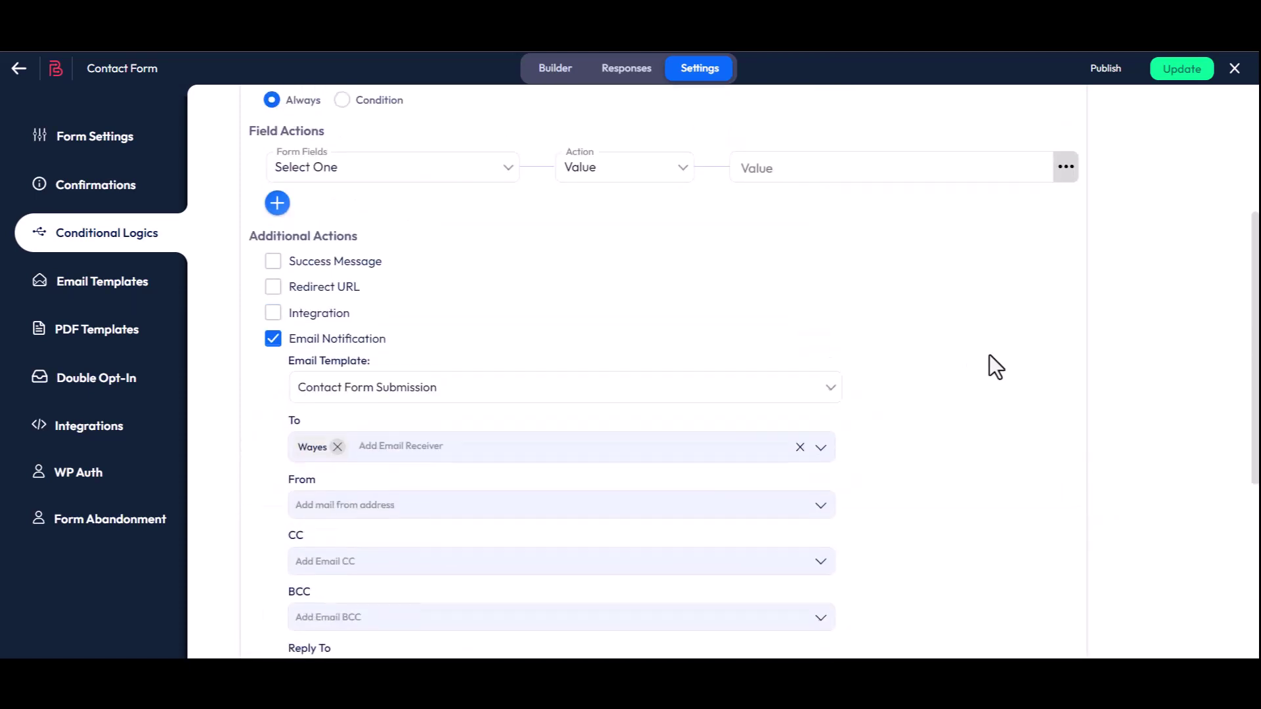
scroll(1018, 295, "up", 2)
left_click(1063, 117)
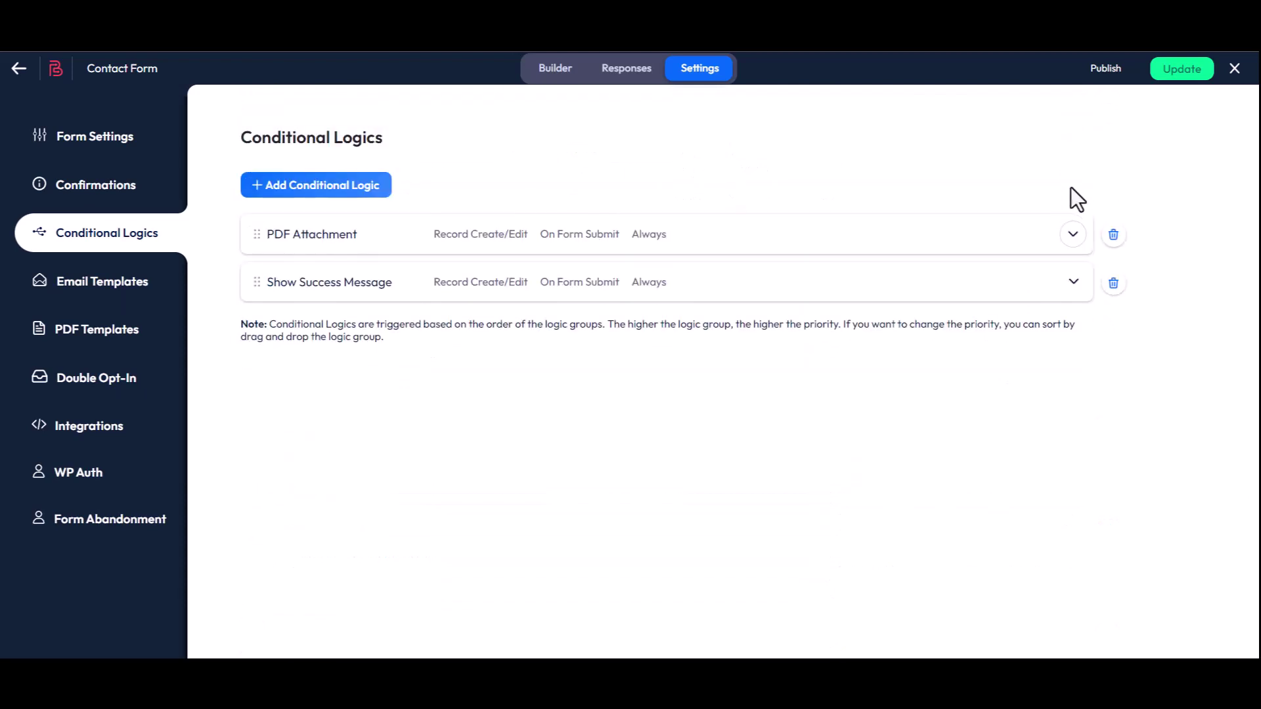
left_click(1169, 82)
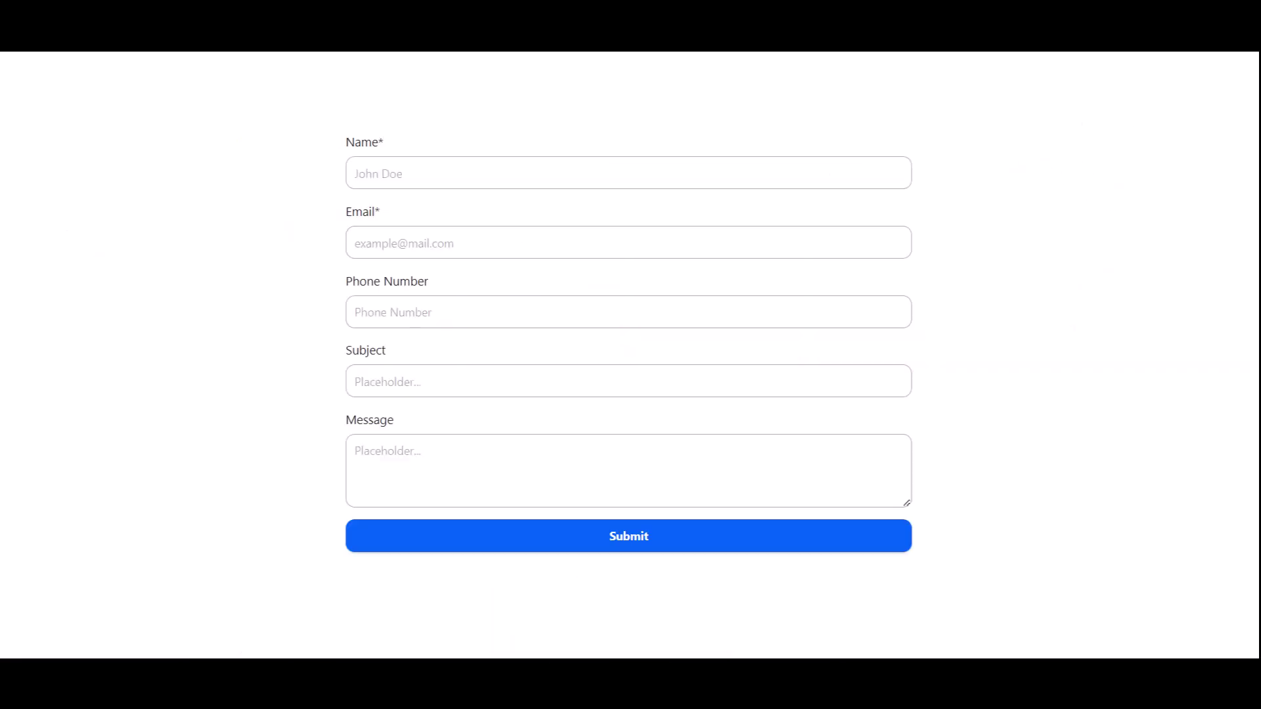
left_click(400, 163)
type("W")
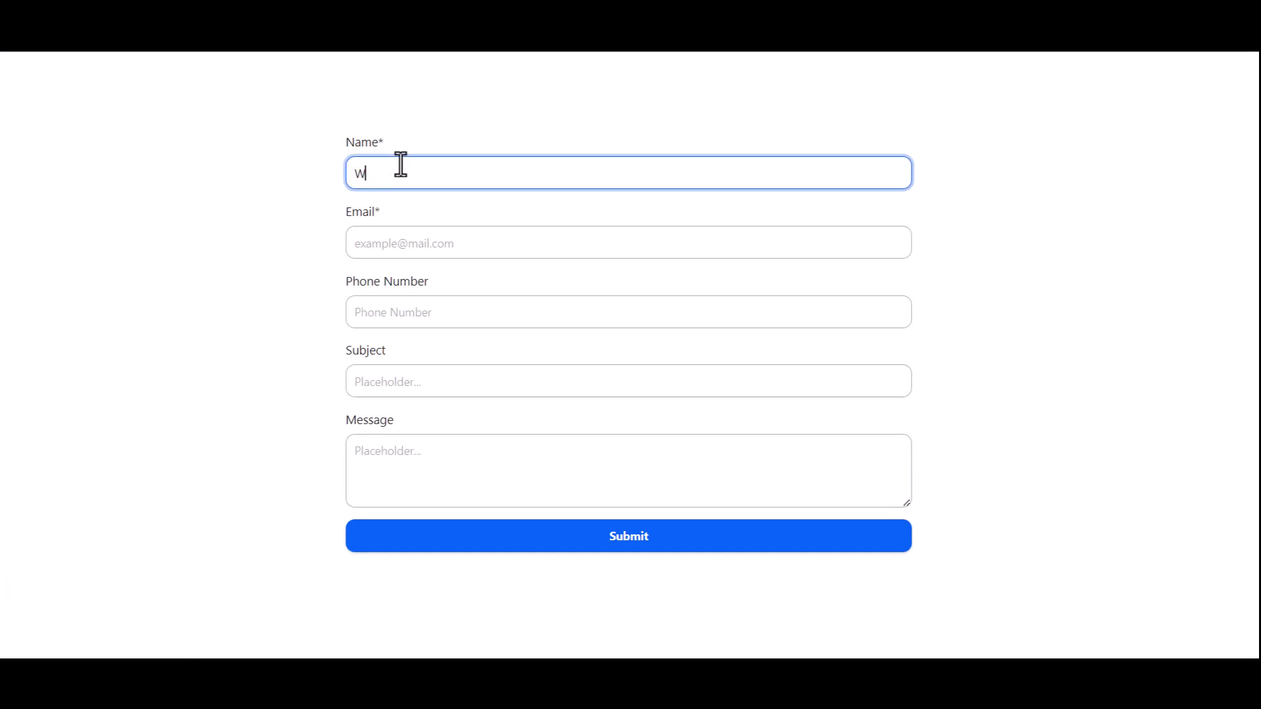
type("ayes")
left_click(406, 242)
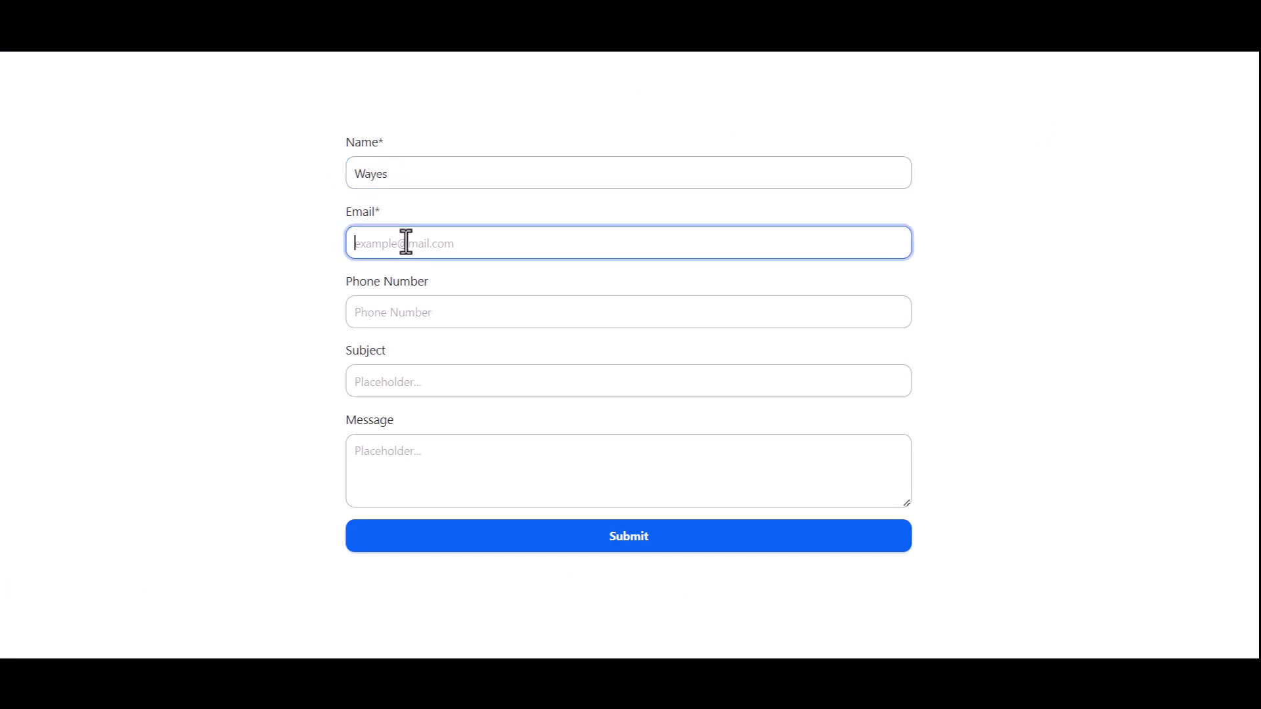
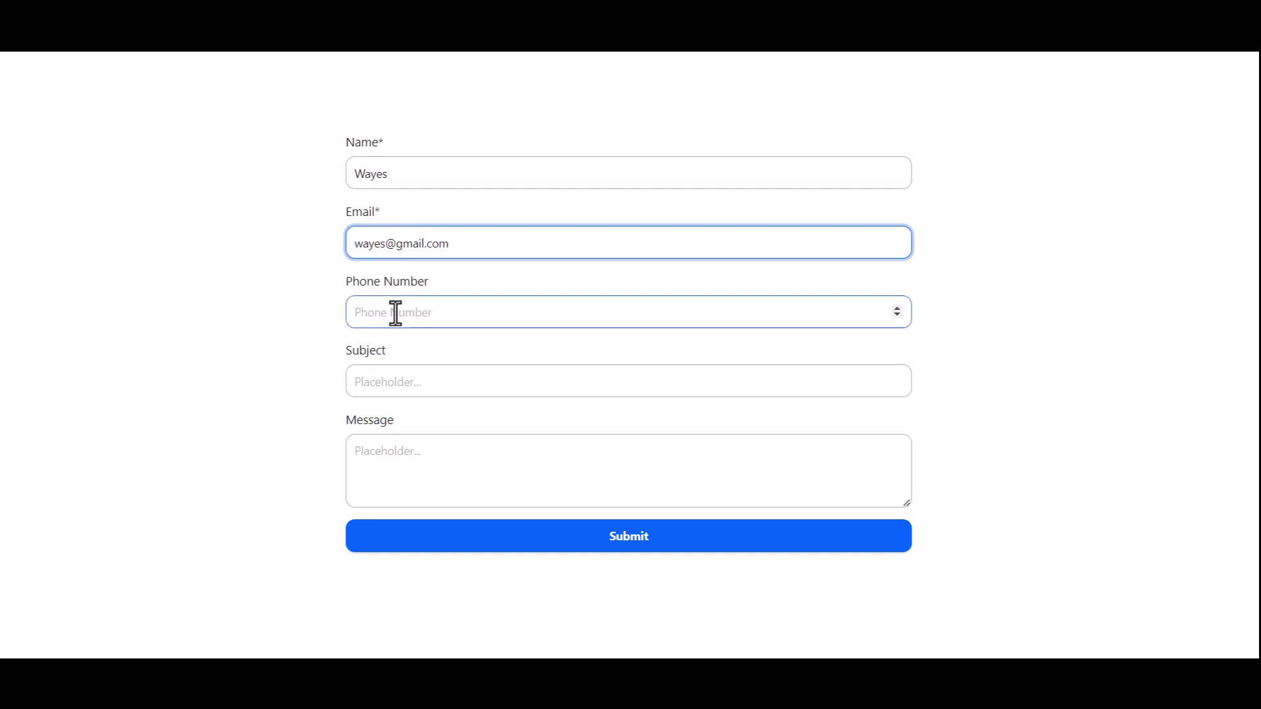
left_click(395, 313)
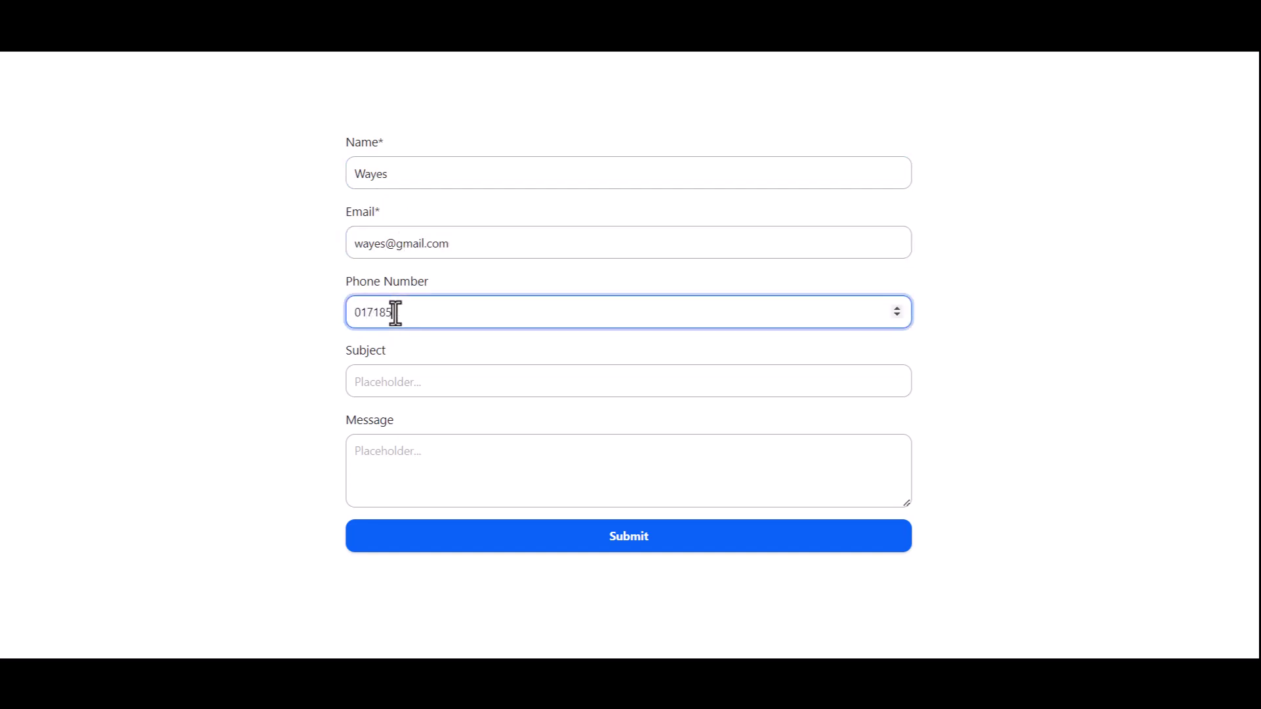
Enter subject 'General Inquiry' and a question about the PDF Attachment feature, then submit.
left_click(394, 383)
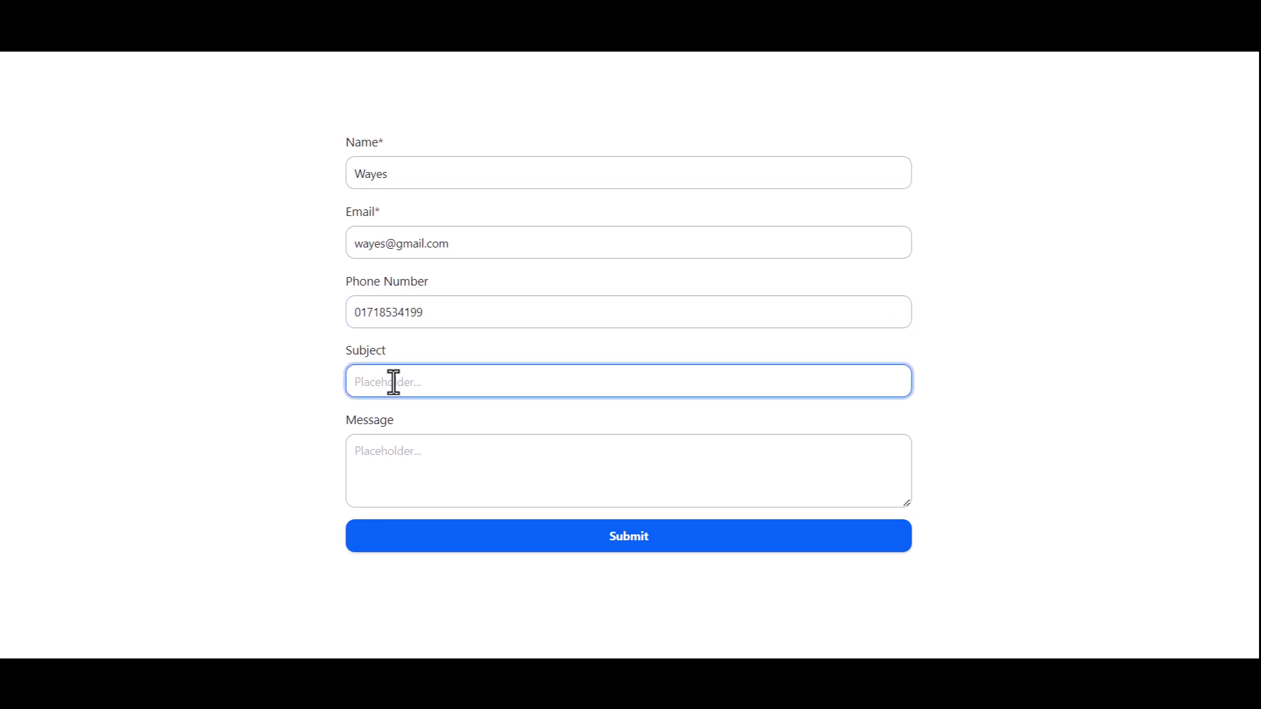
type("General Inquiry")
left_click(402, 446)
type("I want information about how Bit Form's PDF Attachment feature works.")
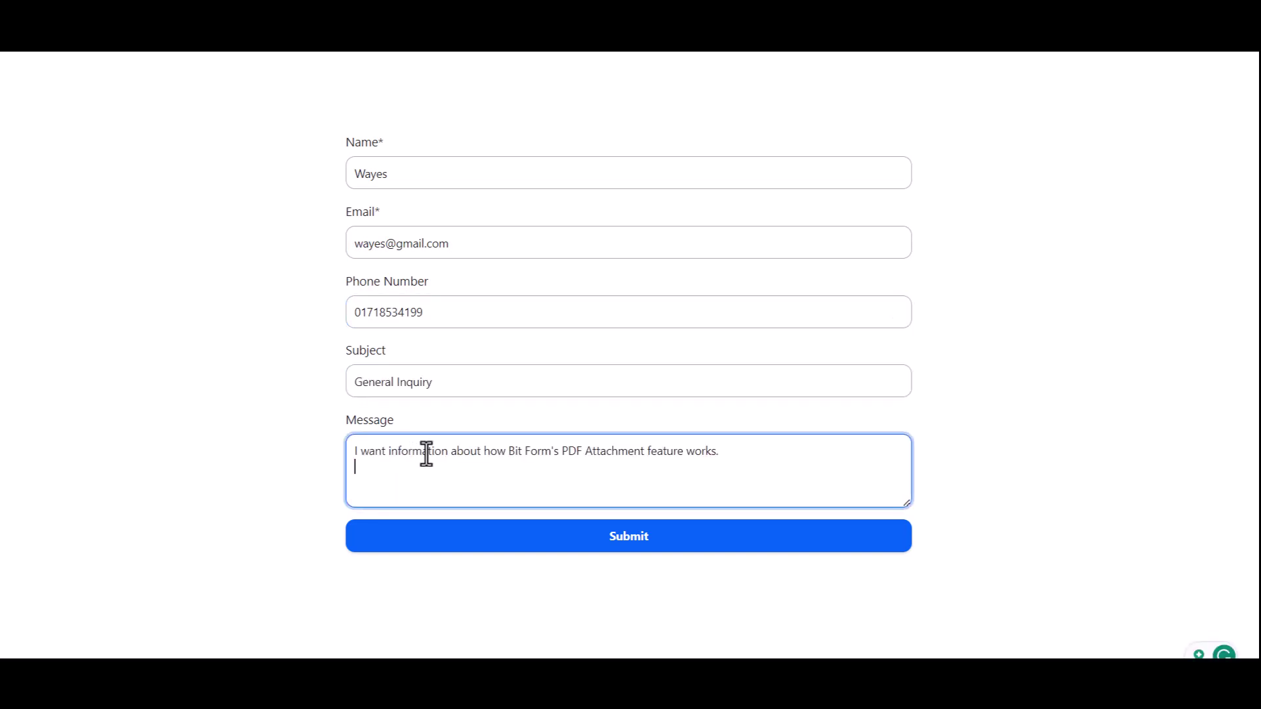
key("BackSpace")
left_click(258, 475)
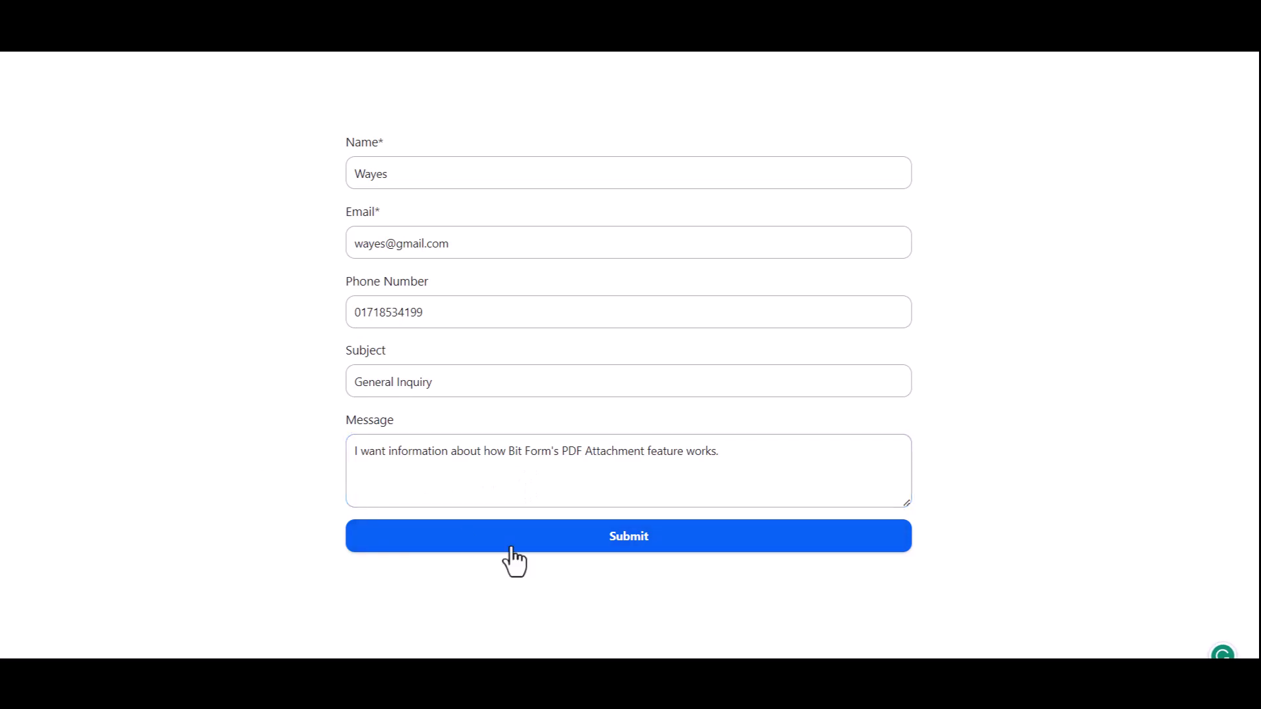
left_click(546, 543)
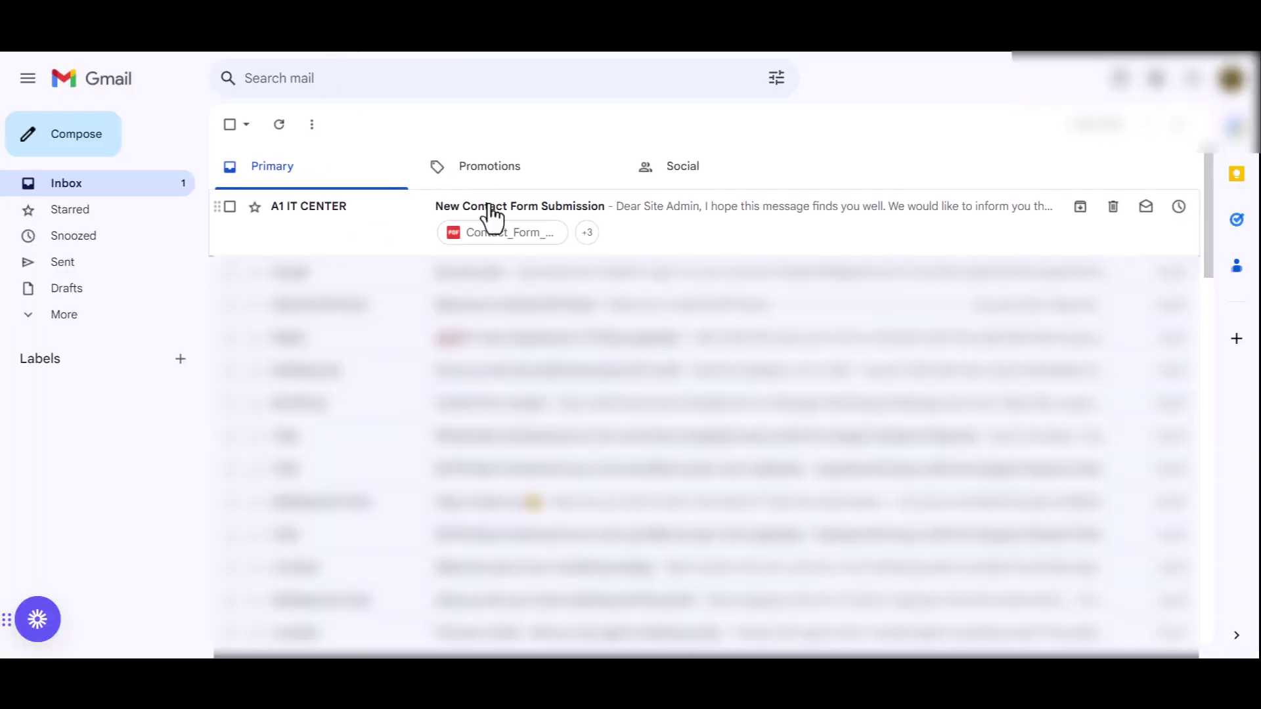
Open the New Contact Form Submission email in the Gmail inbox.
left_click(489, 217)
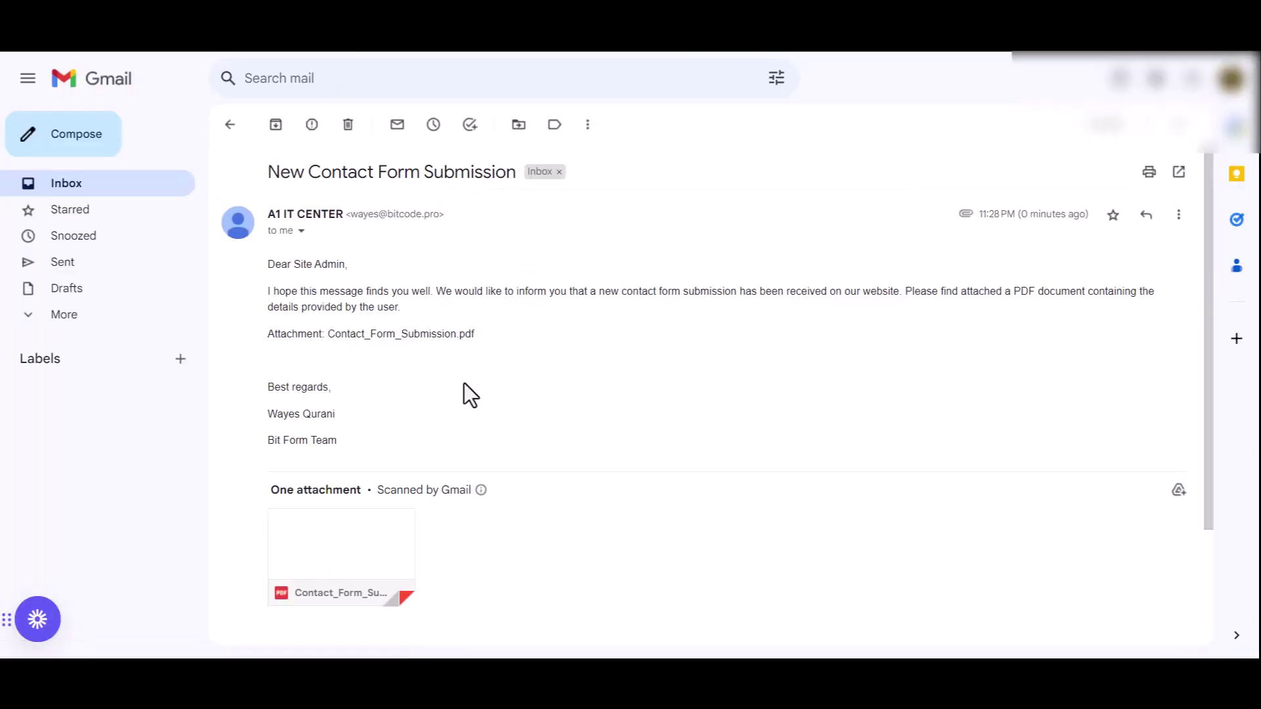
scroll(463, 384, "down", 3)
scroll(420, 434, "up", 1)
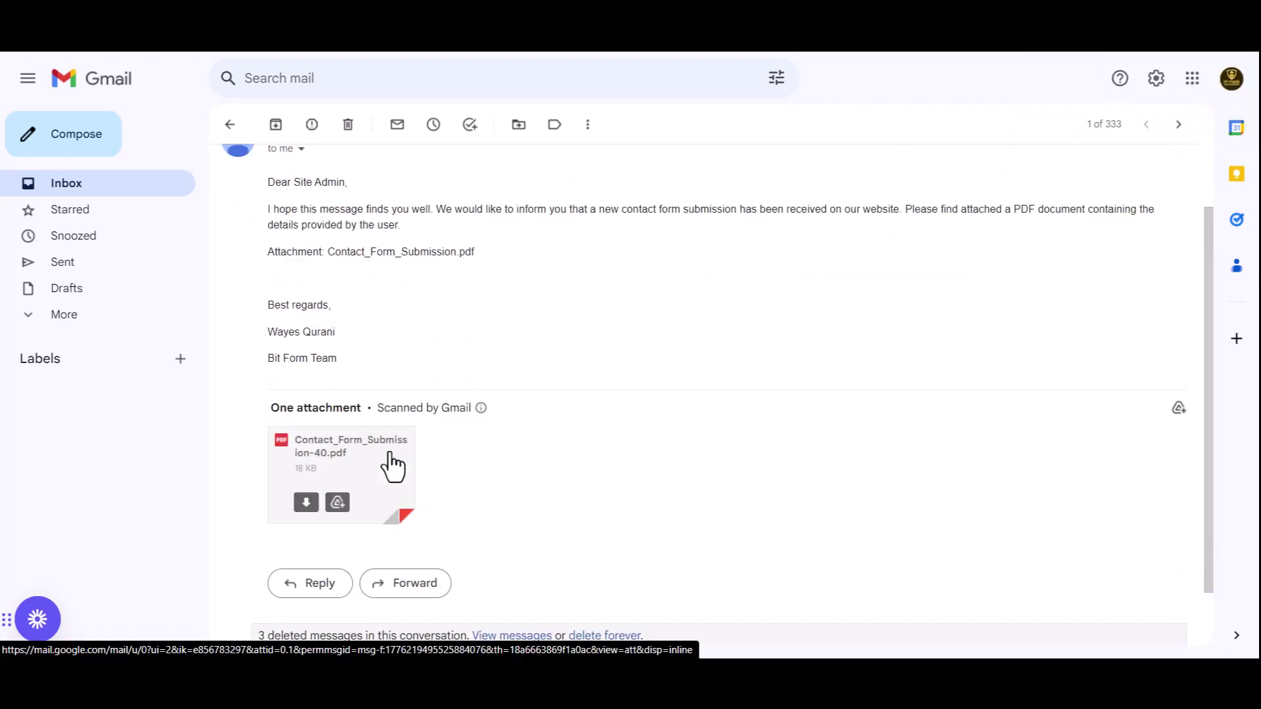
Preview the attached PDF, checking the submitted message and submission date.
left_click(389, 457)
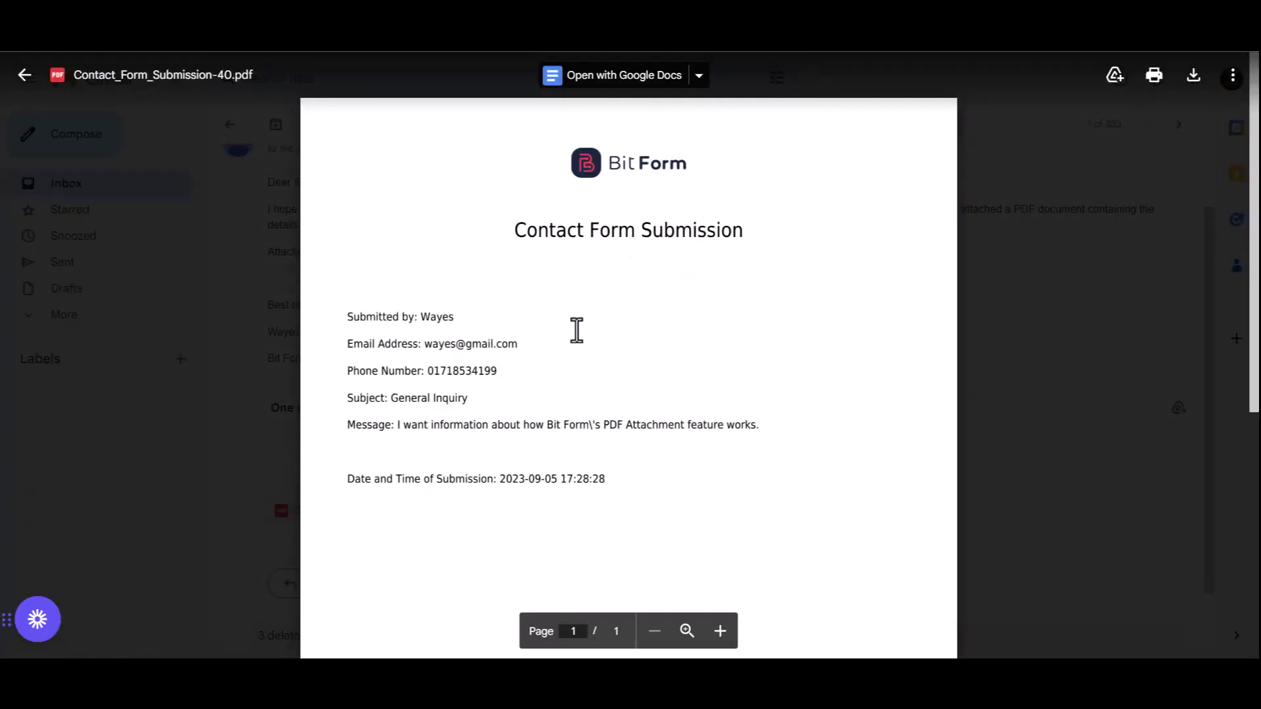
scroll(578, 322, "down", 3)
scroll(581, 355, "down", 2)
scroll(591, 394, "up", 1)
scroll(602, 418, "up", 3)
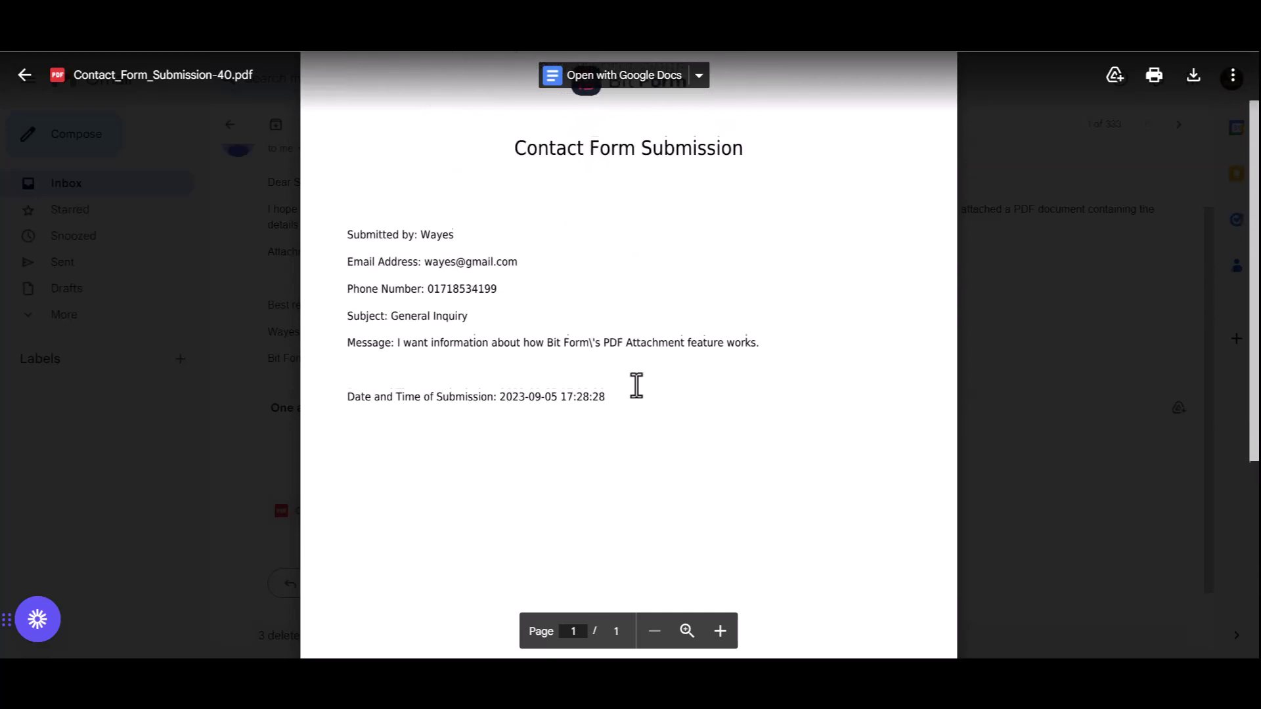
left_click_drag(630, 396, 487, 342)
left_click(488, 342)
scroll(1199, 125, "up", 2)
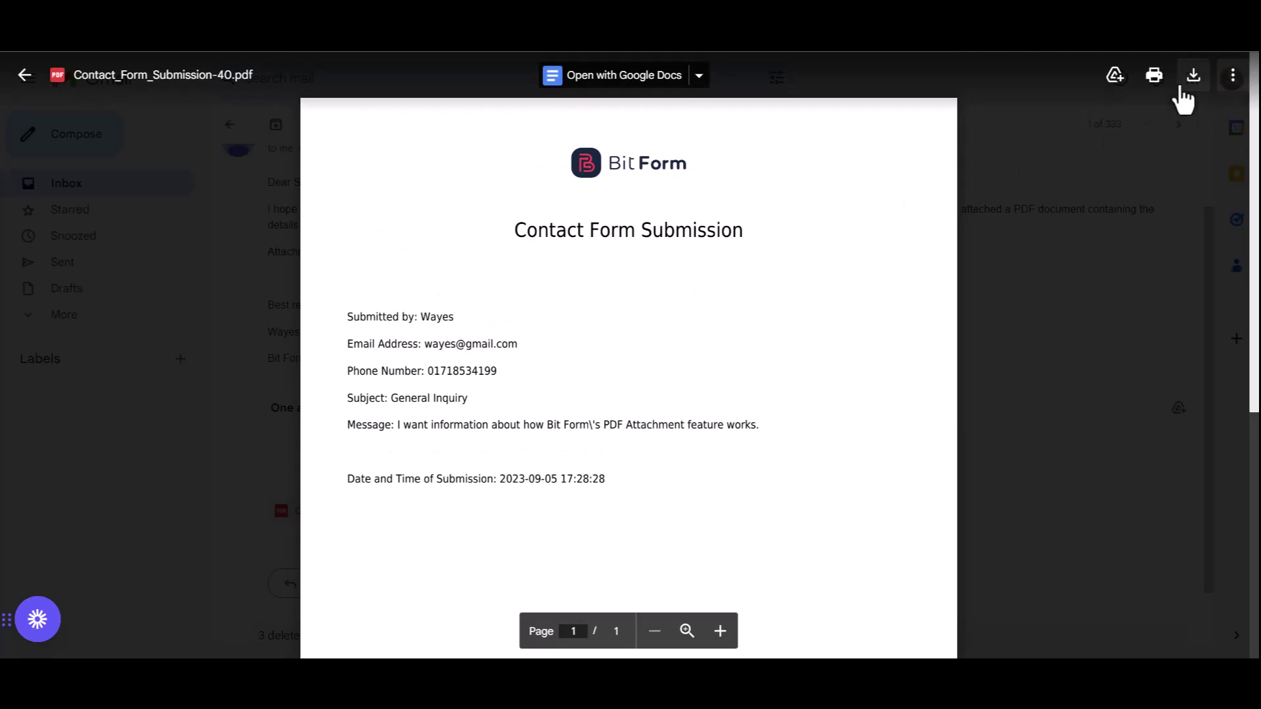